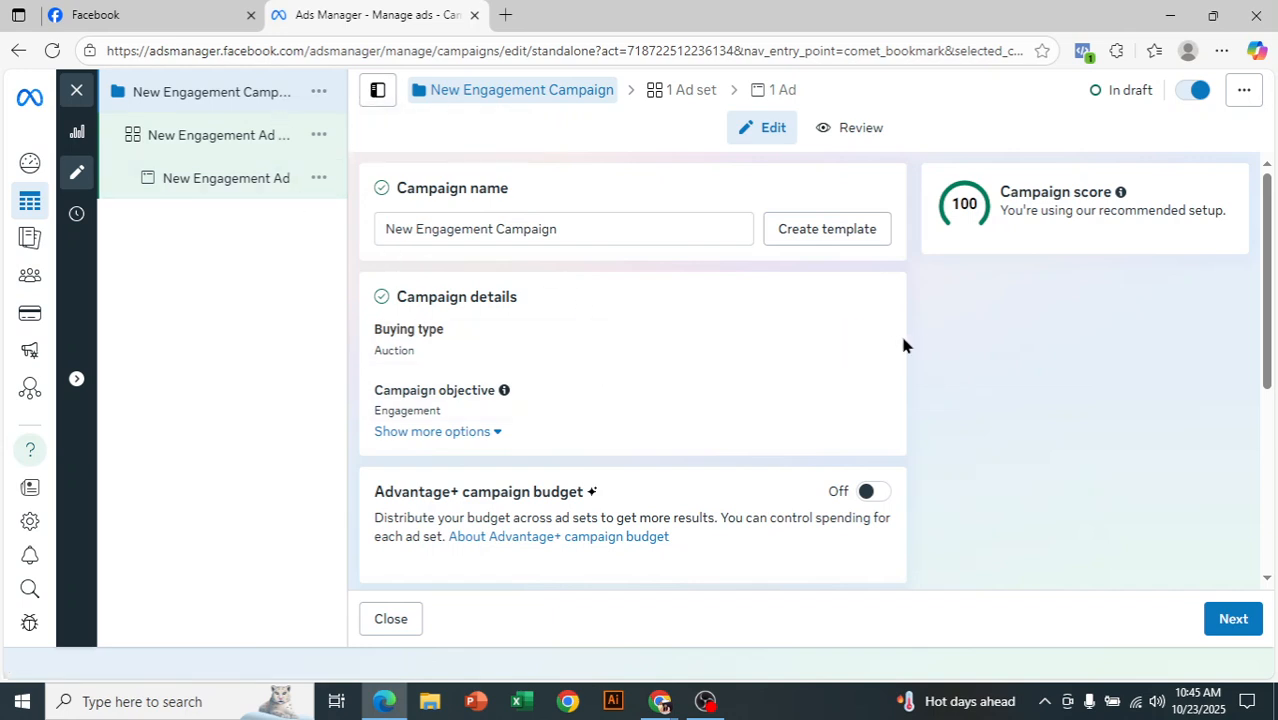
# - Keep the campaign-level settings of the engagement campaign as they are and continue to the ad set
pyautogui.scroll(-2, 785, 385)
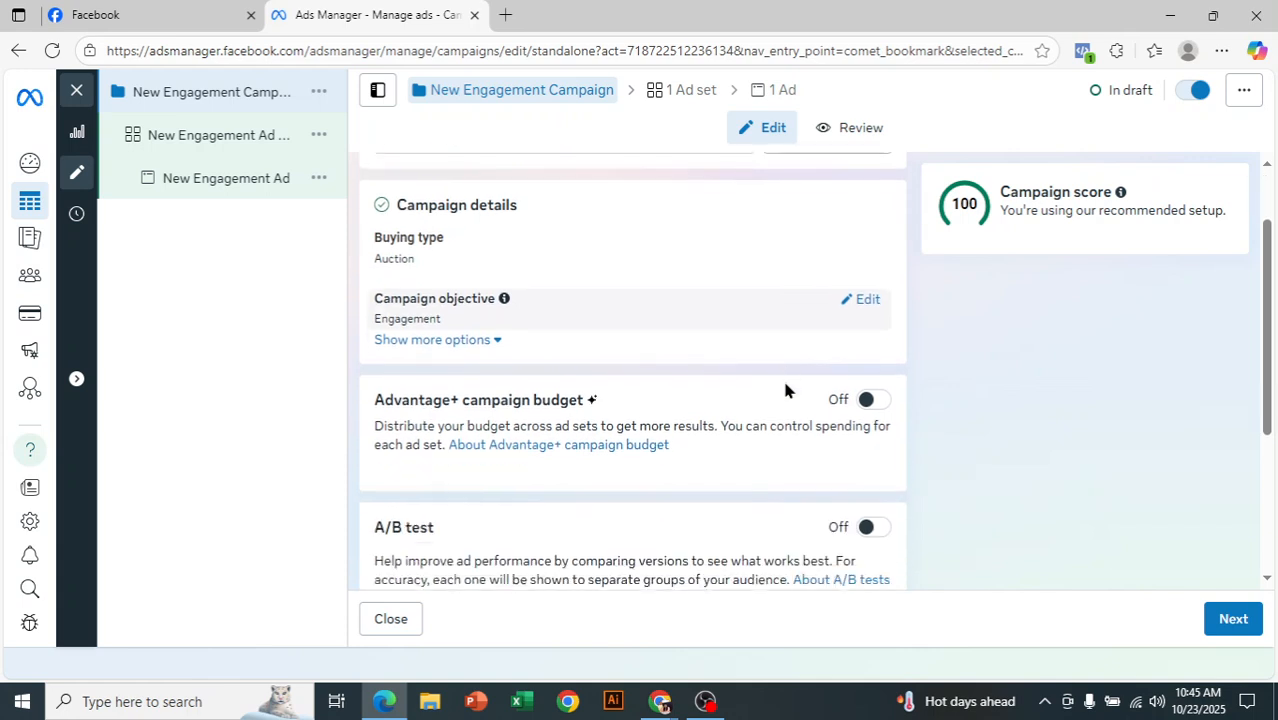
pyautogui.scroll(-3, 417, 500)
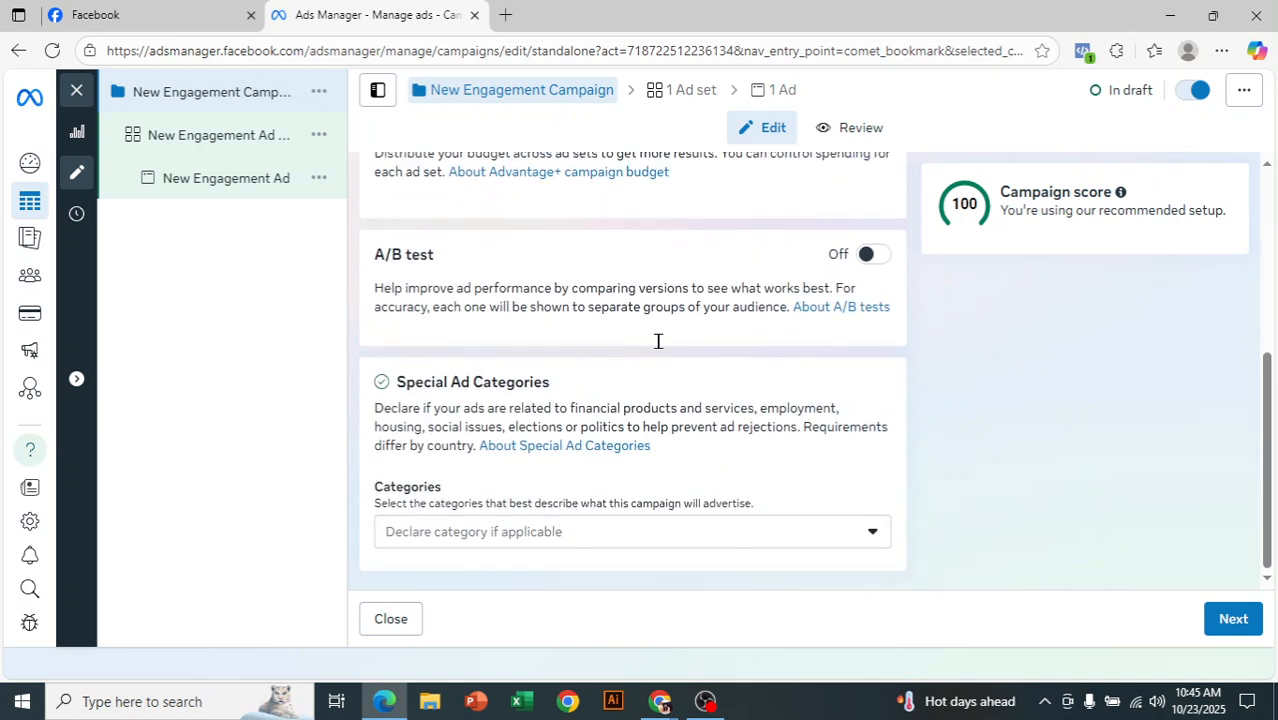
pyautogui.click(1242, 623)
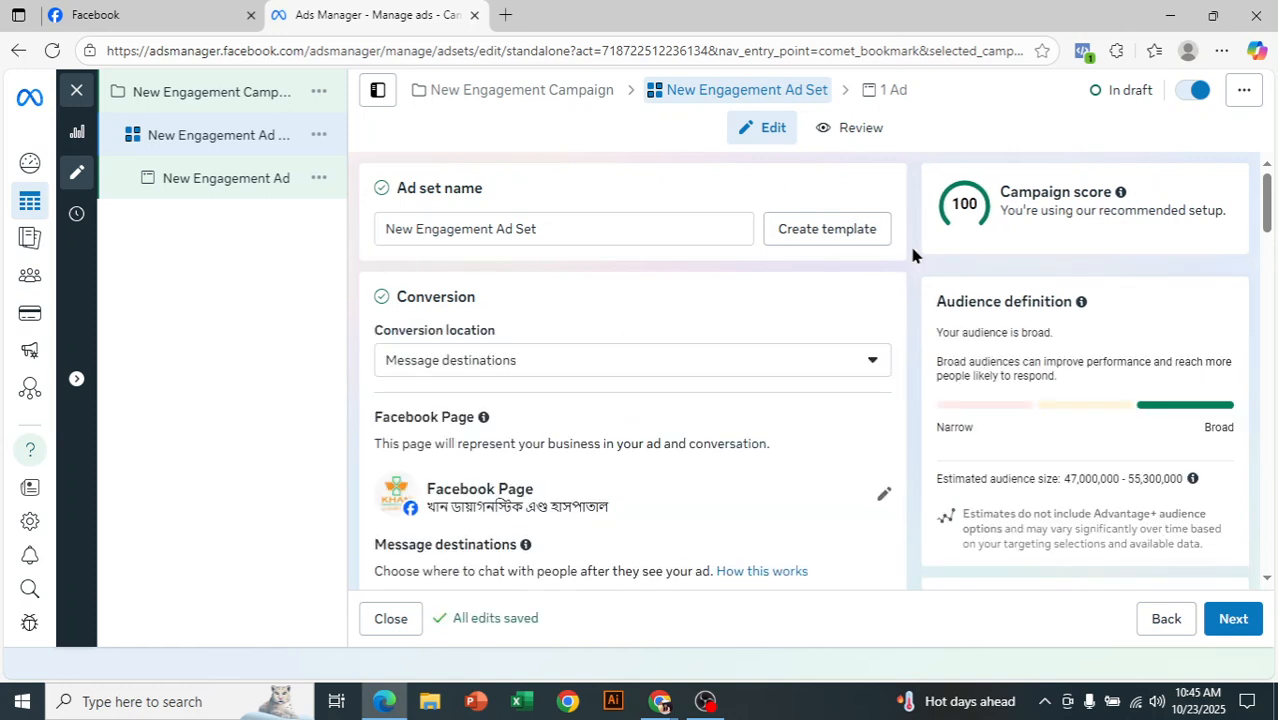
# - Look through the available conversion locations for the ad set
pyautogui.scroll(-1, 911, 255)
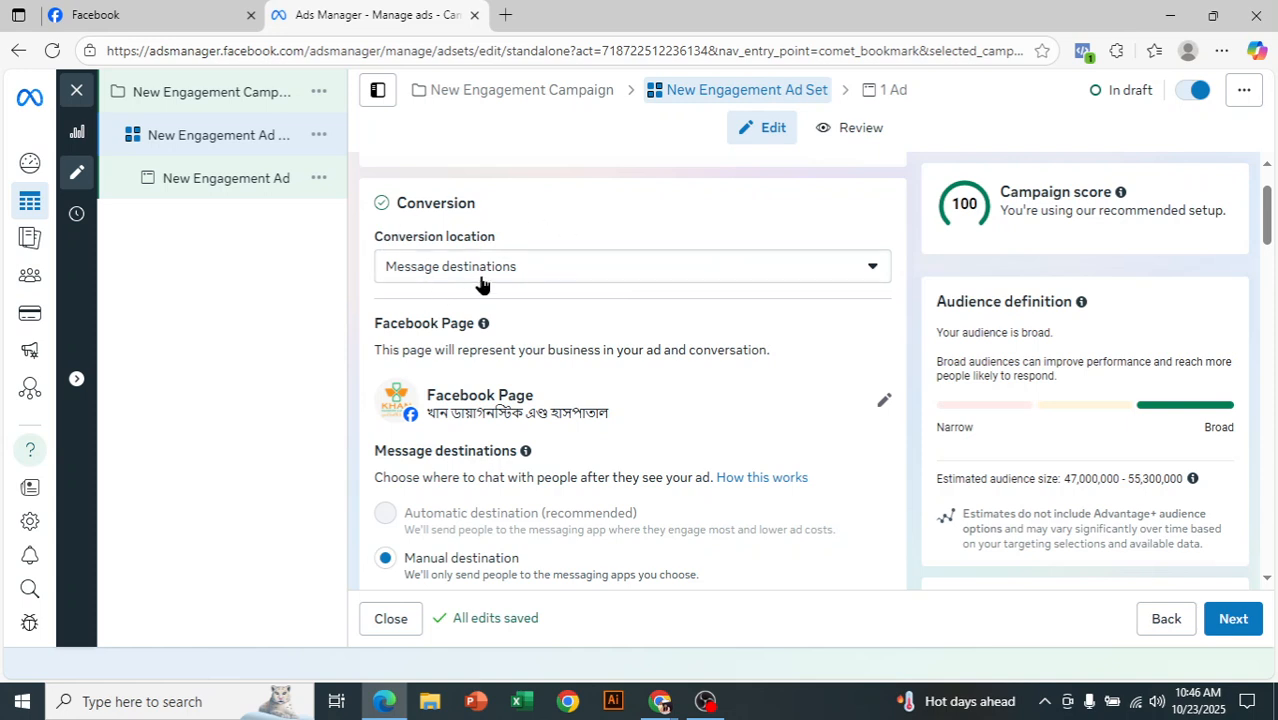
pyautogui.click(535, 272)
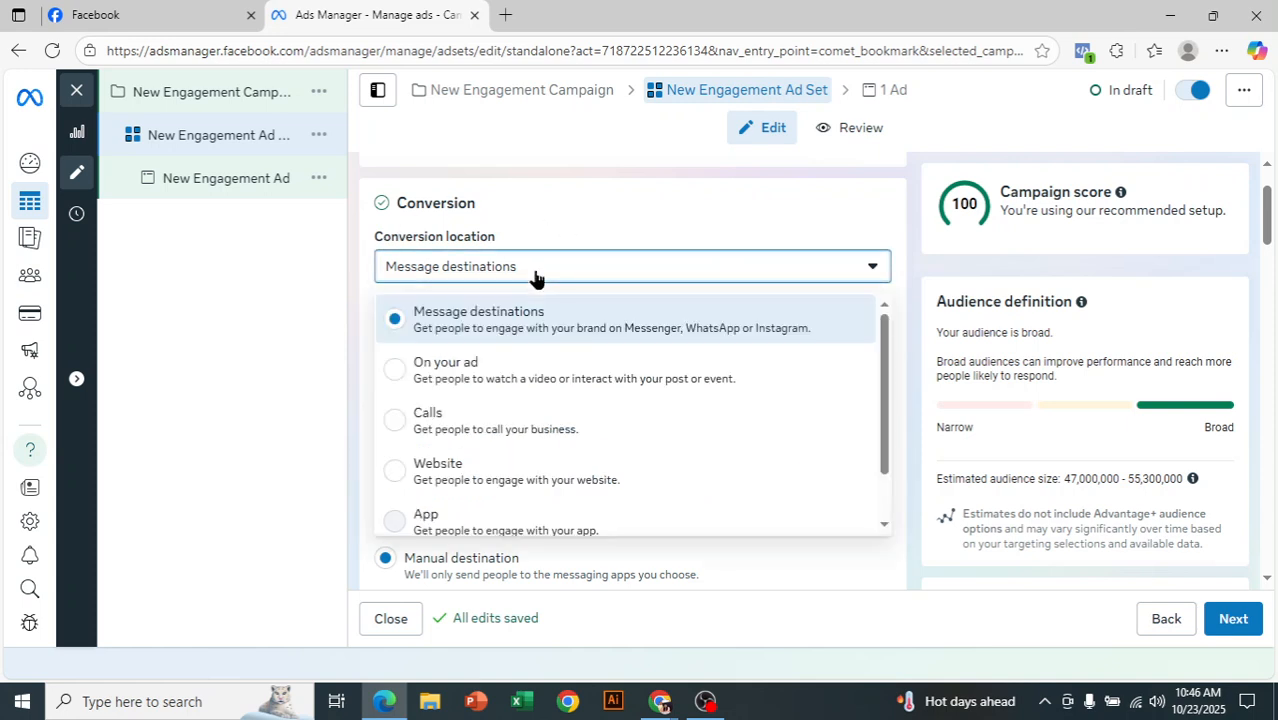
pyautogui.moveTo(885, 330)
pyautogui.mouseDown()
pyautogui.moveTo(880, 454)
pyautogui.moveTo(901, 320)
pyautogui.moveTo(905, 420)
pyautogui.moveTo(893, 327)
pyautogui.mouseUp()
pyautogui.moveTo(896, 397); pyautogui.dragTo(887, 500)
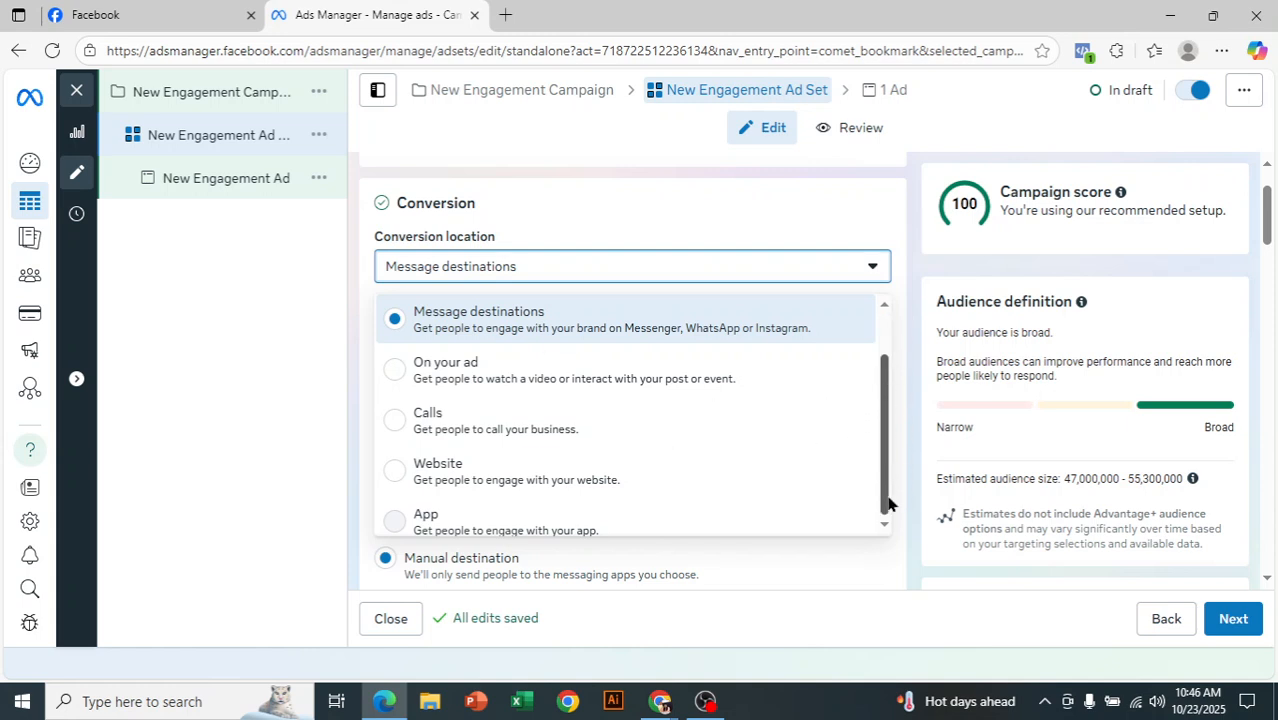
pyautogui.click(282, 388)
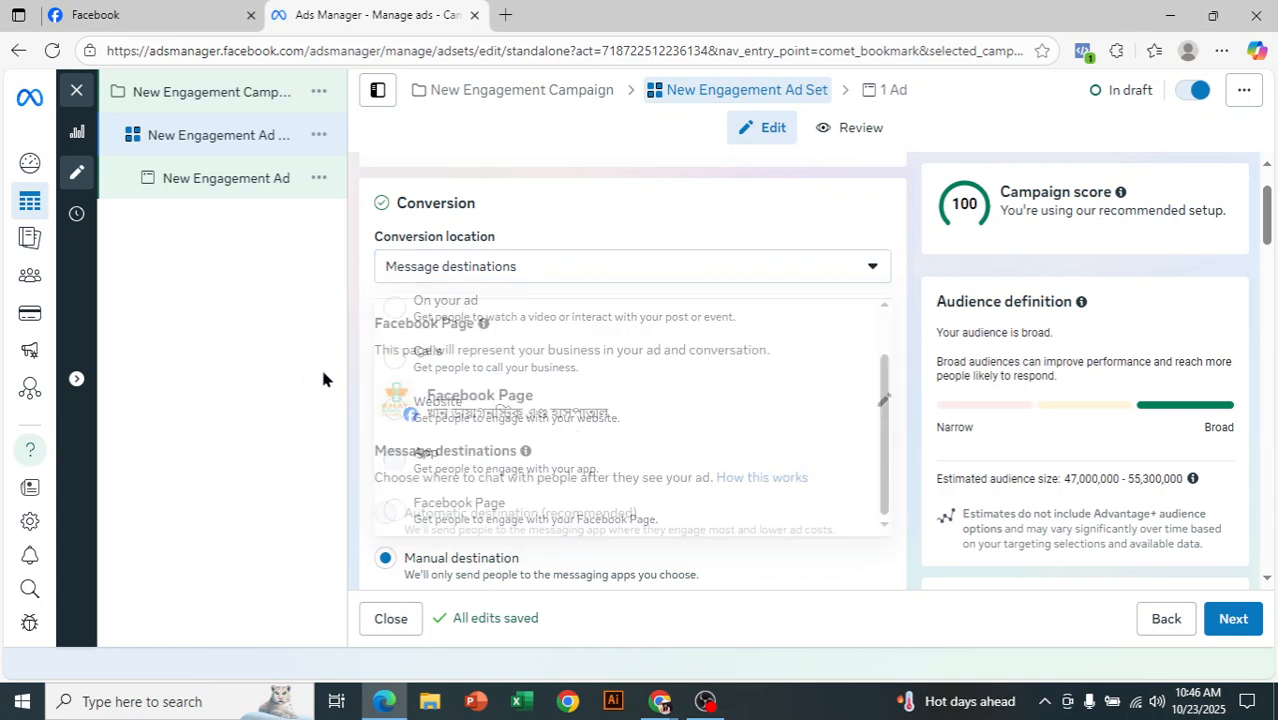
pyautogui.click(493, 271)
pyautogui.click(706, 692)
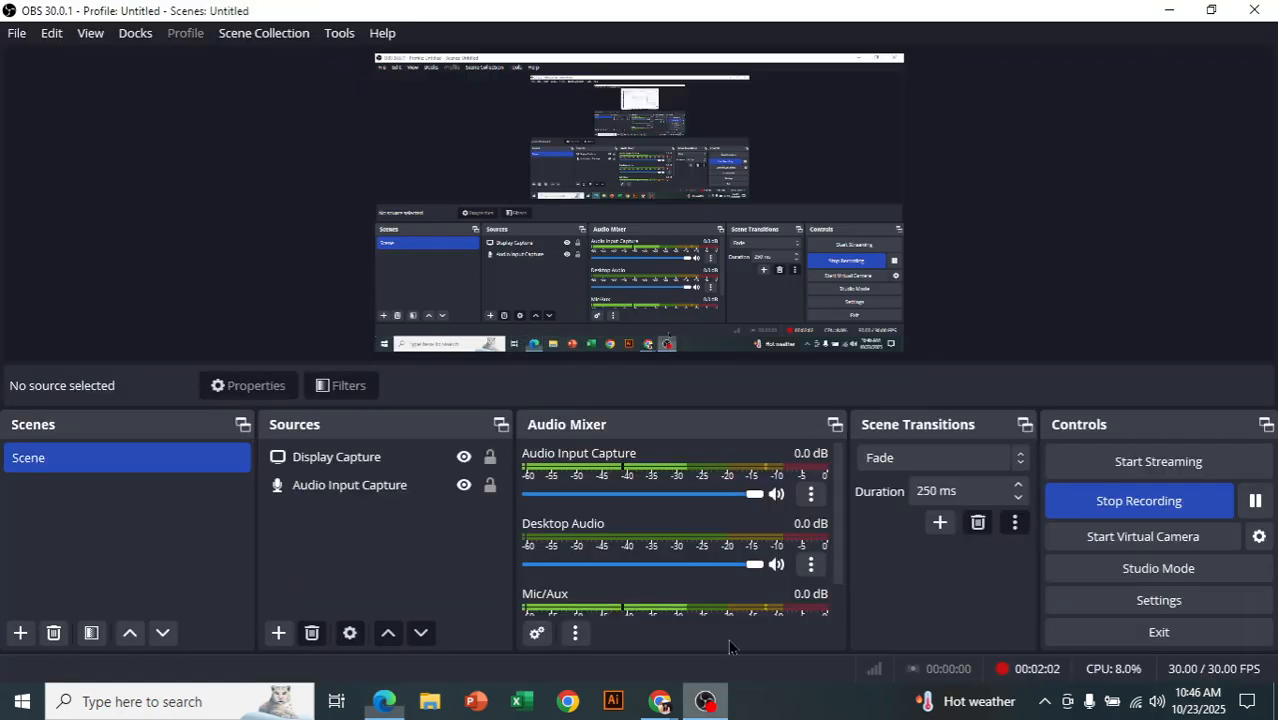
pyautogui.click(1255, 500)
pyautogui.click(383, 701)
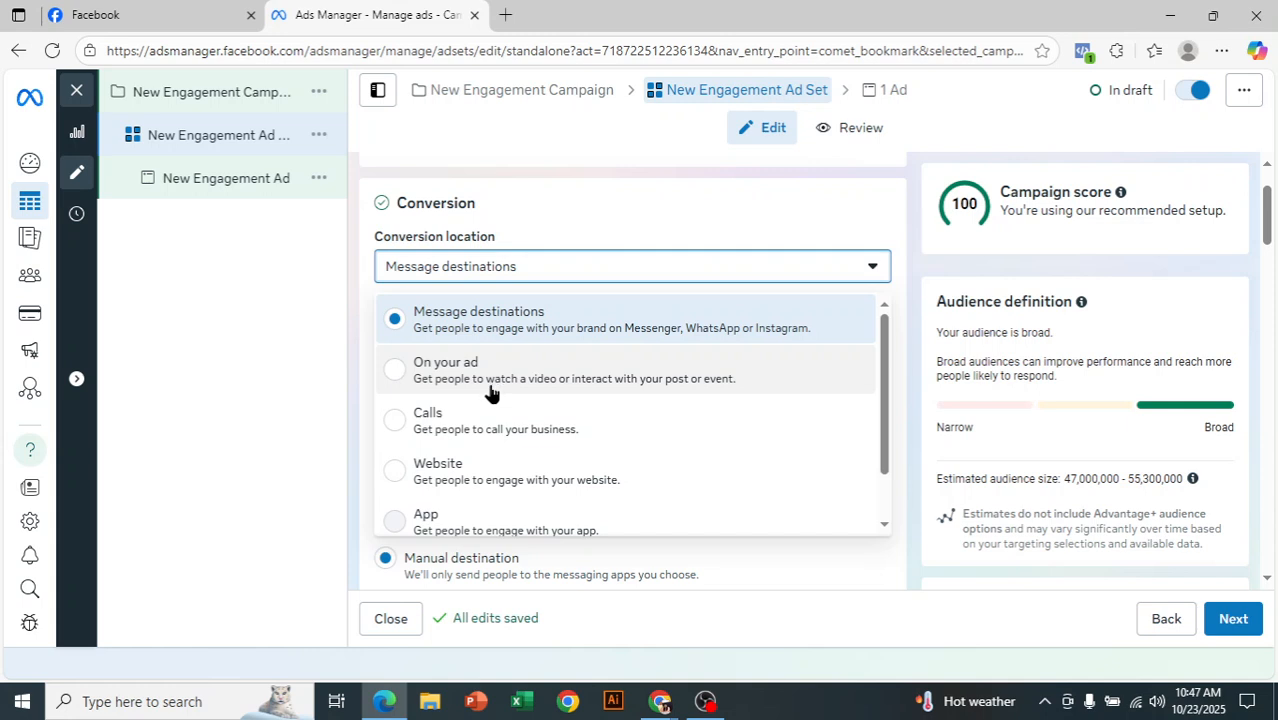
# - Set the conversion location to On your ad and the engagement type to Video views
pyautogui.click(580, 388)
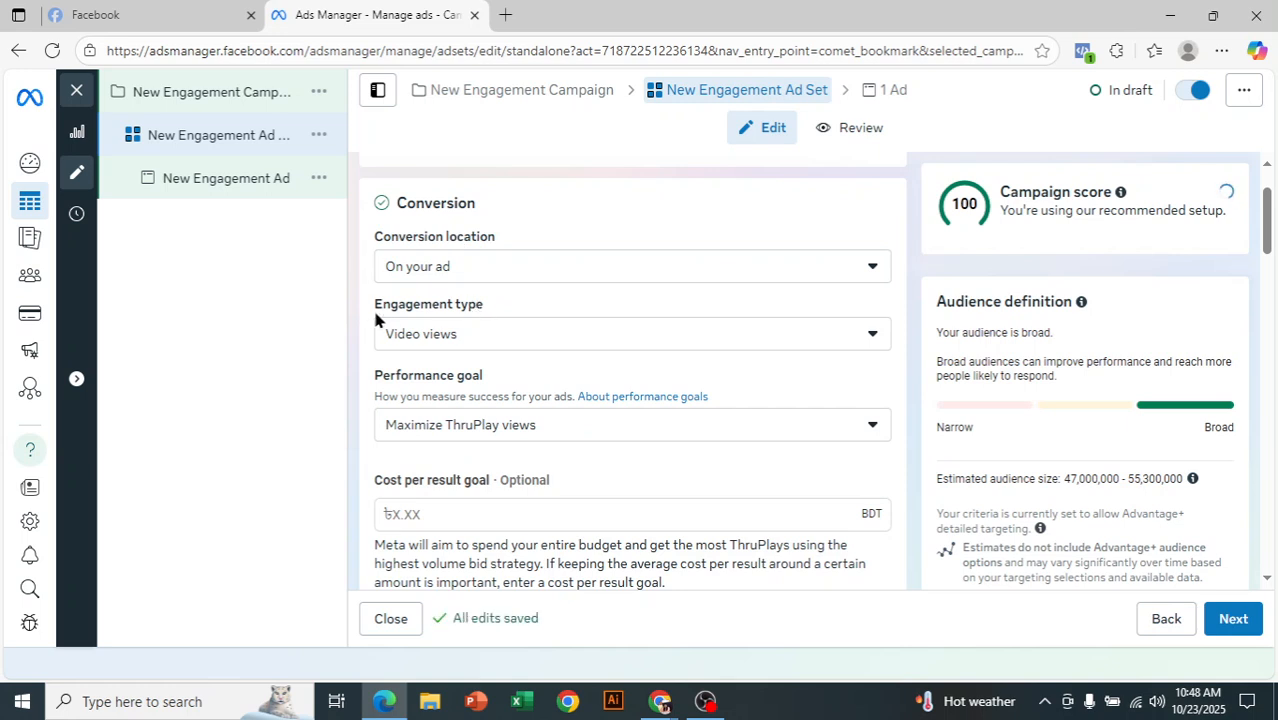
pyautogui.scroll(-1, 373, 308)
pyautogui.click(471, 250)
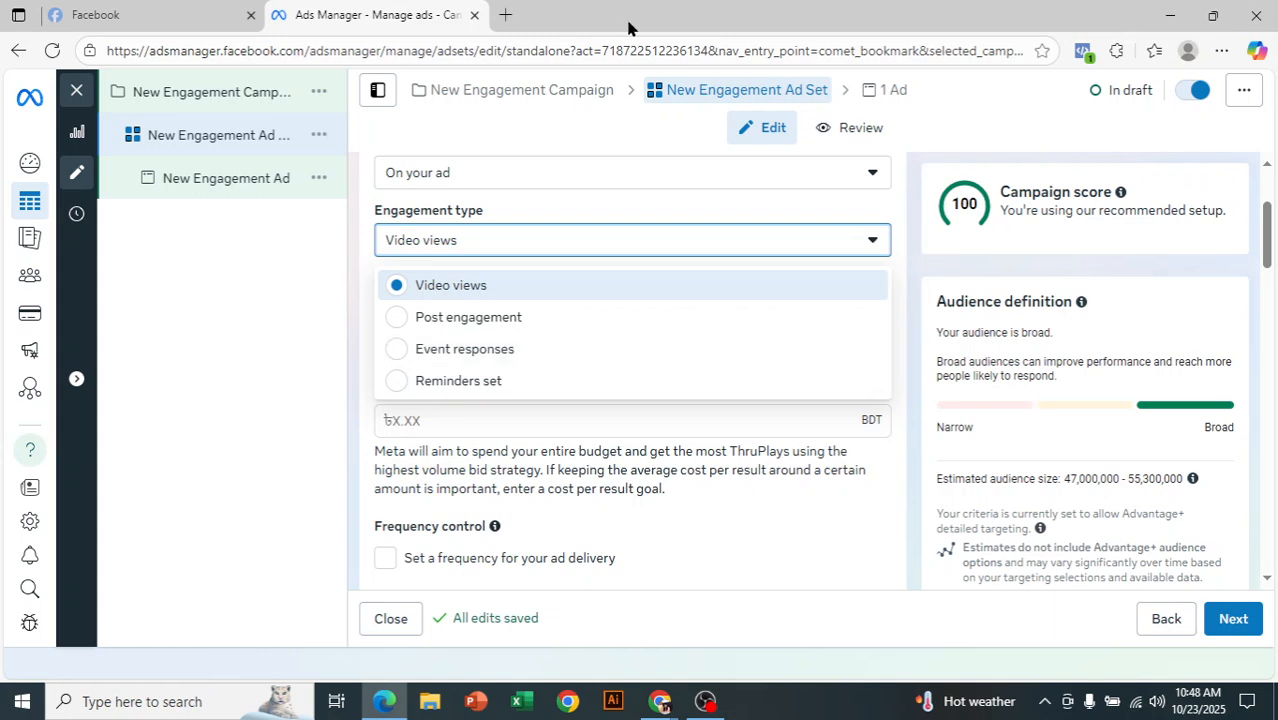
pyautogui.click(441, 290)
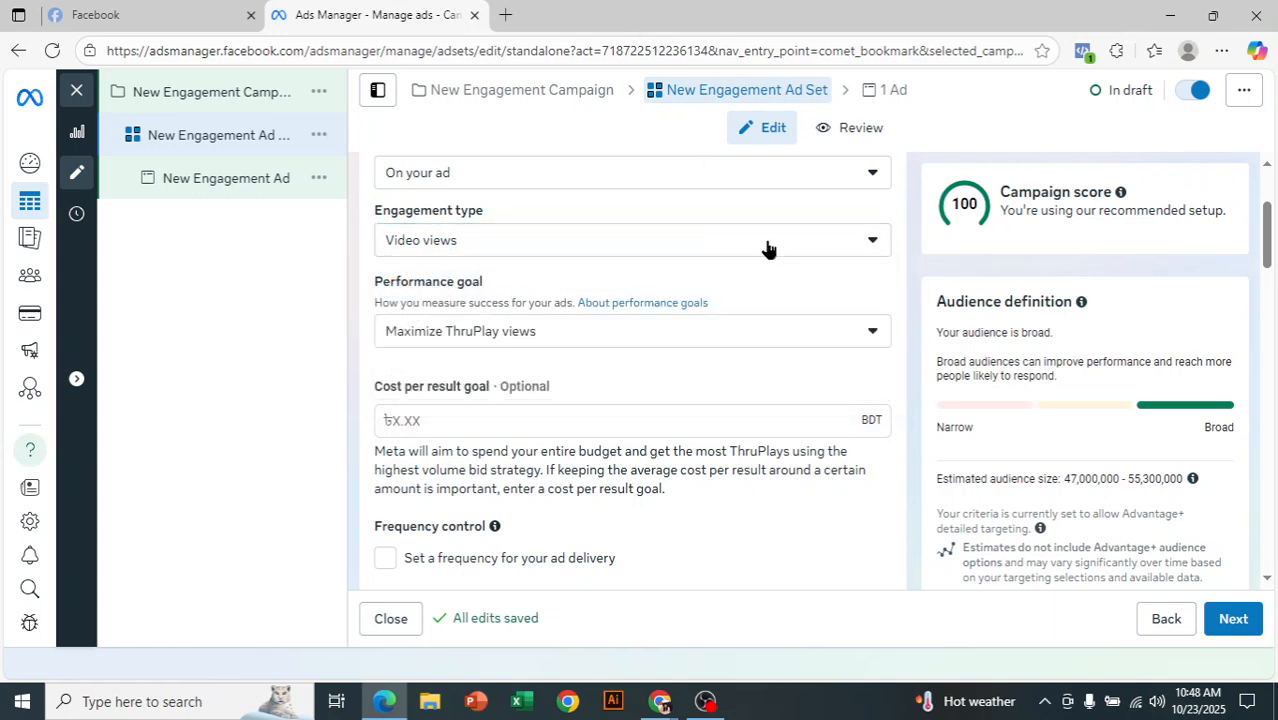
# - Choose Maximize ThruPlay views as the ad set's performance goal
pyautogui.moveTo(372, 285); pyautogui.dragTo(562, 305)
pyautogui.click(323, 313)
pyautogui.click(512, 340)
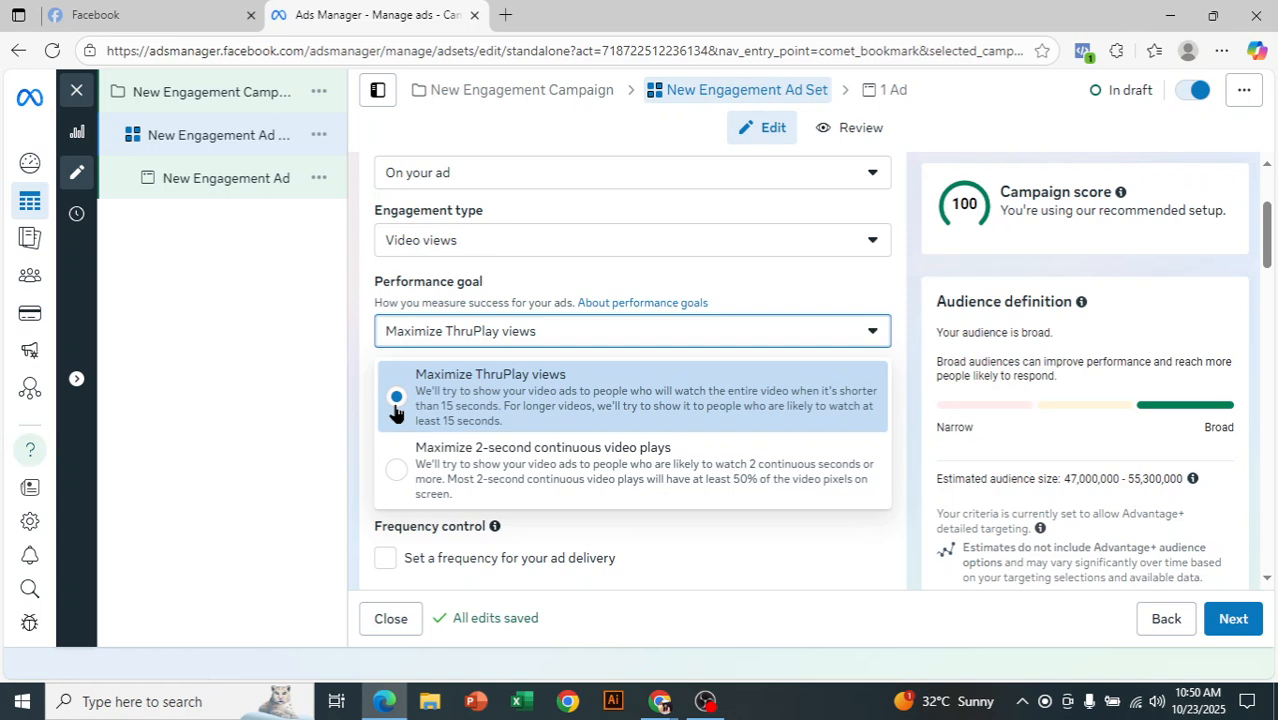
pyautogui.click(664, 422)
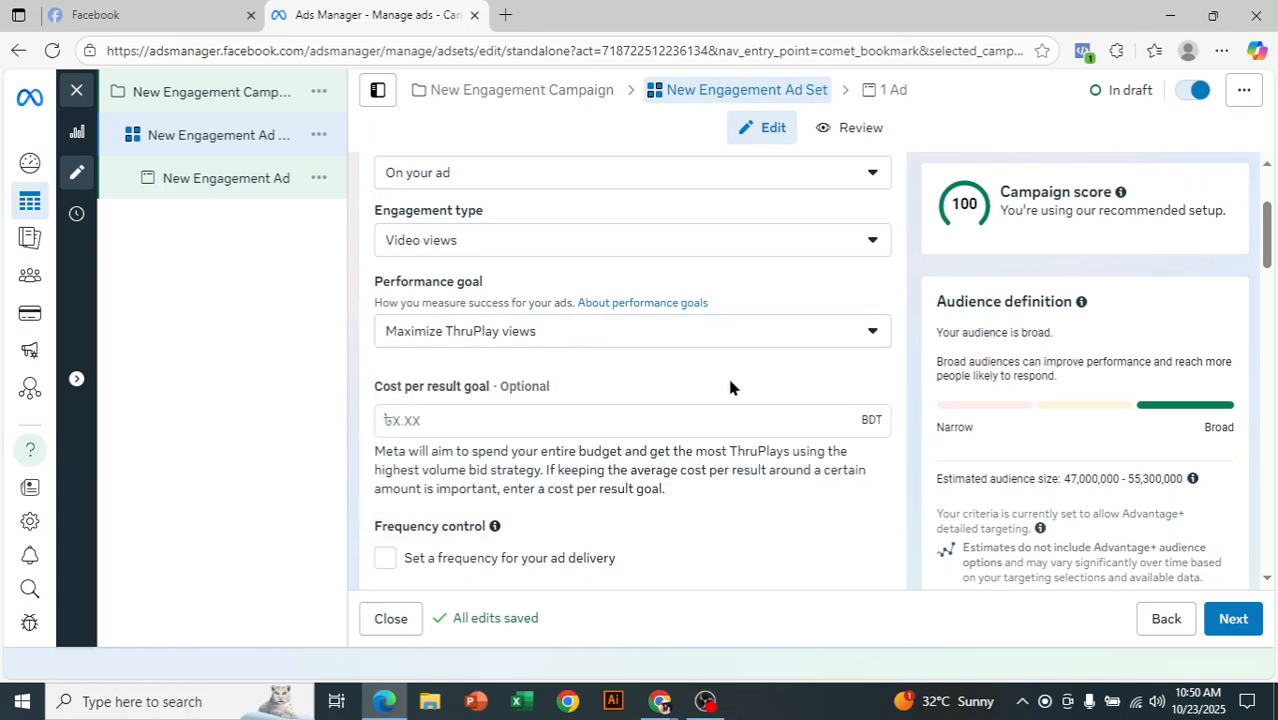
# - Expand the optional audience suggestion in the ad set's Advantage+ audience section
pyautogui.scroll(-3, 726, 372)
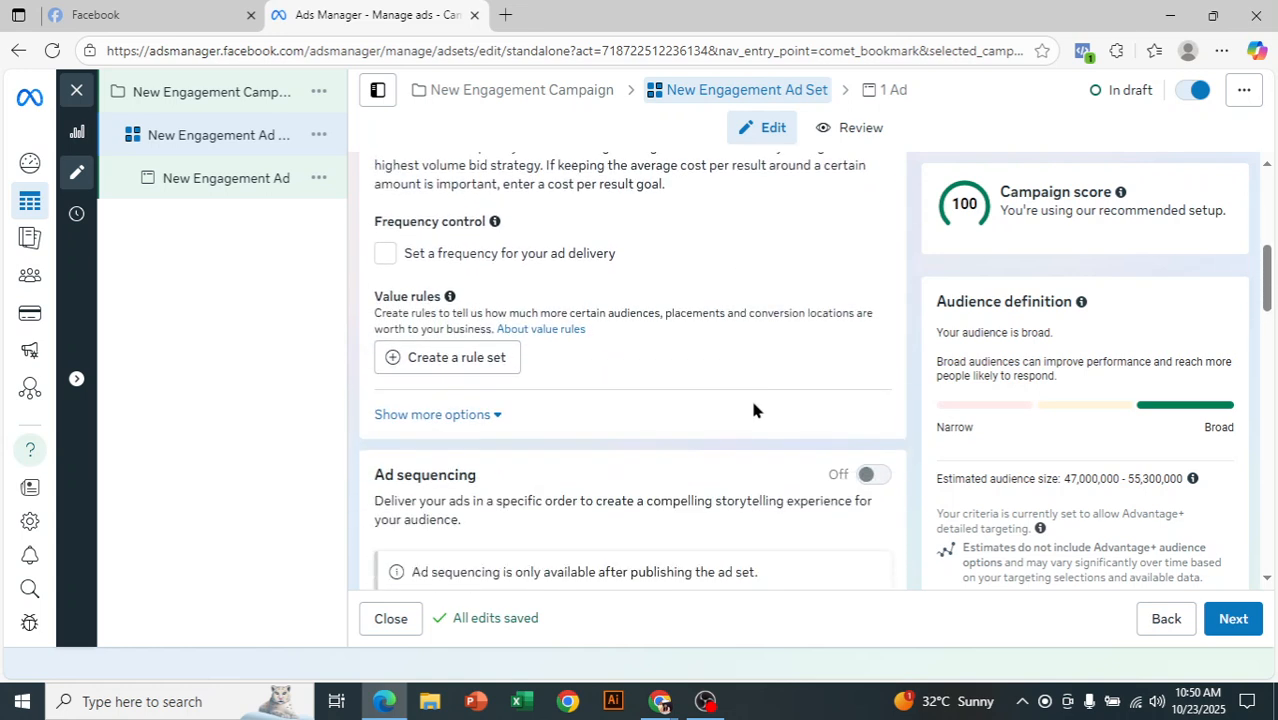
pyautogui.scroll(-5, 707, 440)
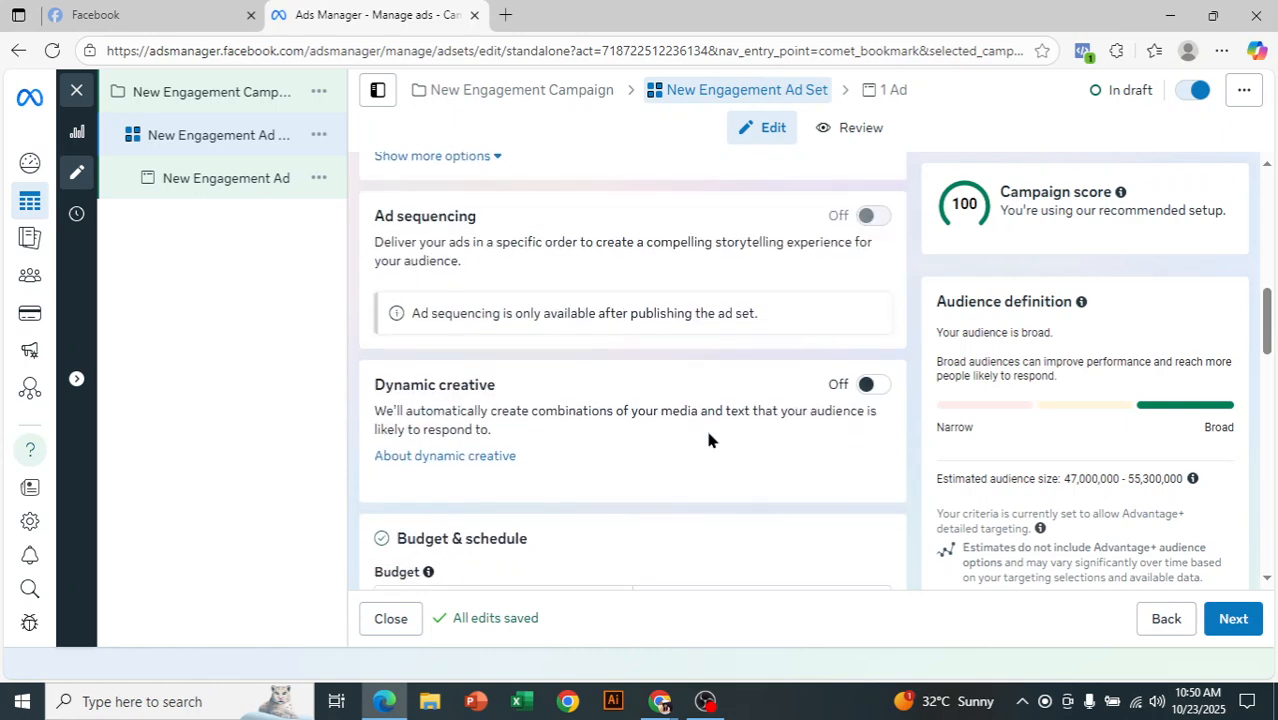
pyautogui.scroll(-6, 687, 486)
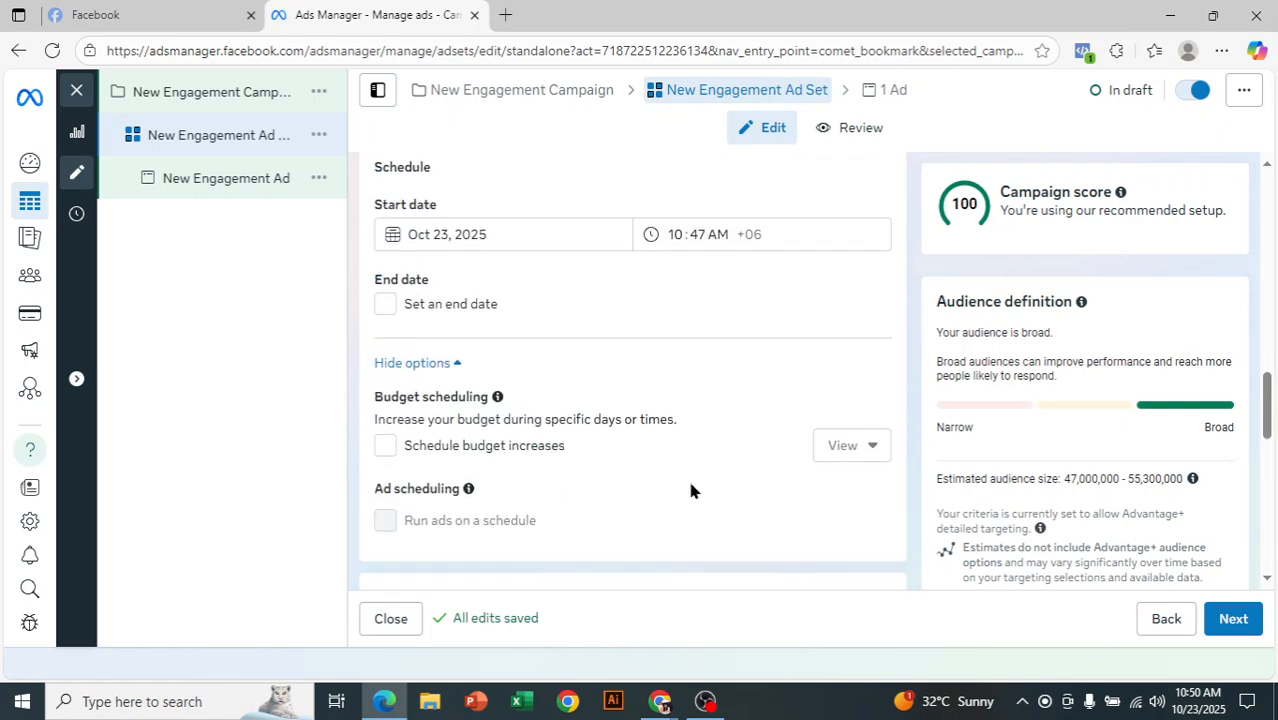
pyautogui.scroll(-2, 687, 491)
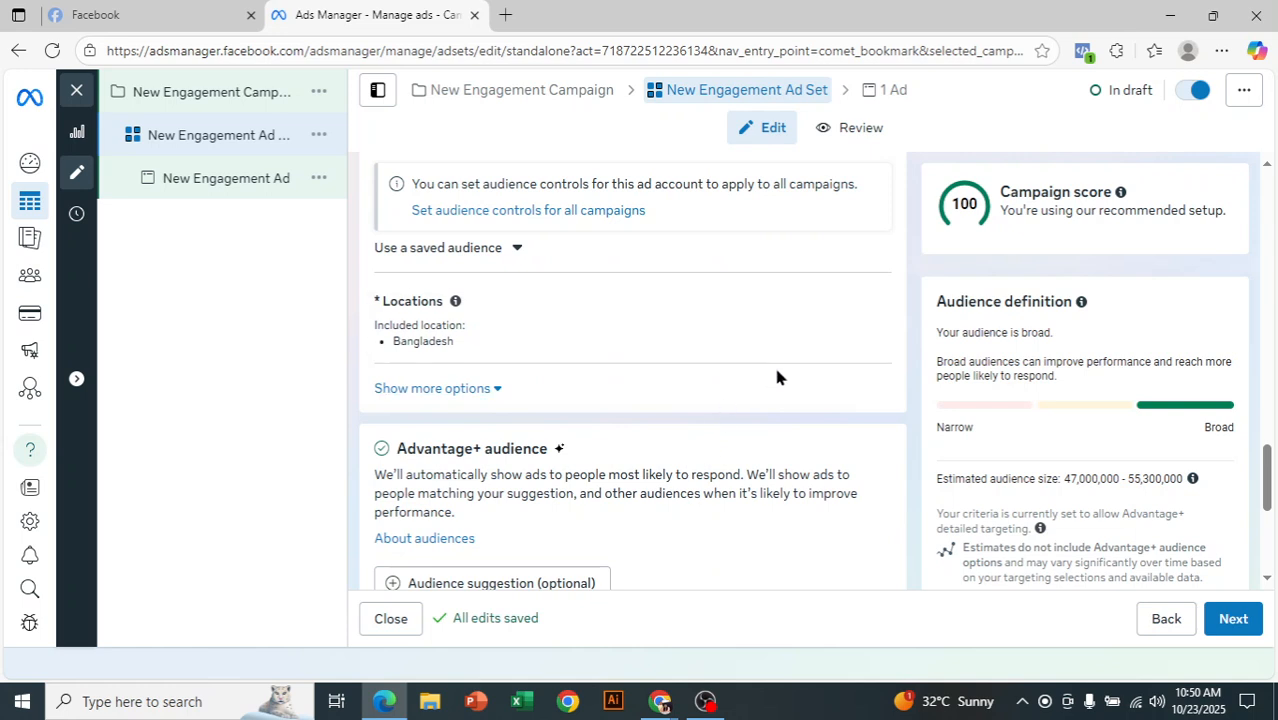
pyautogui.scroll(-1, 764, 362)
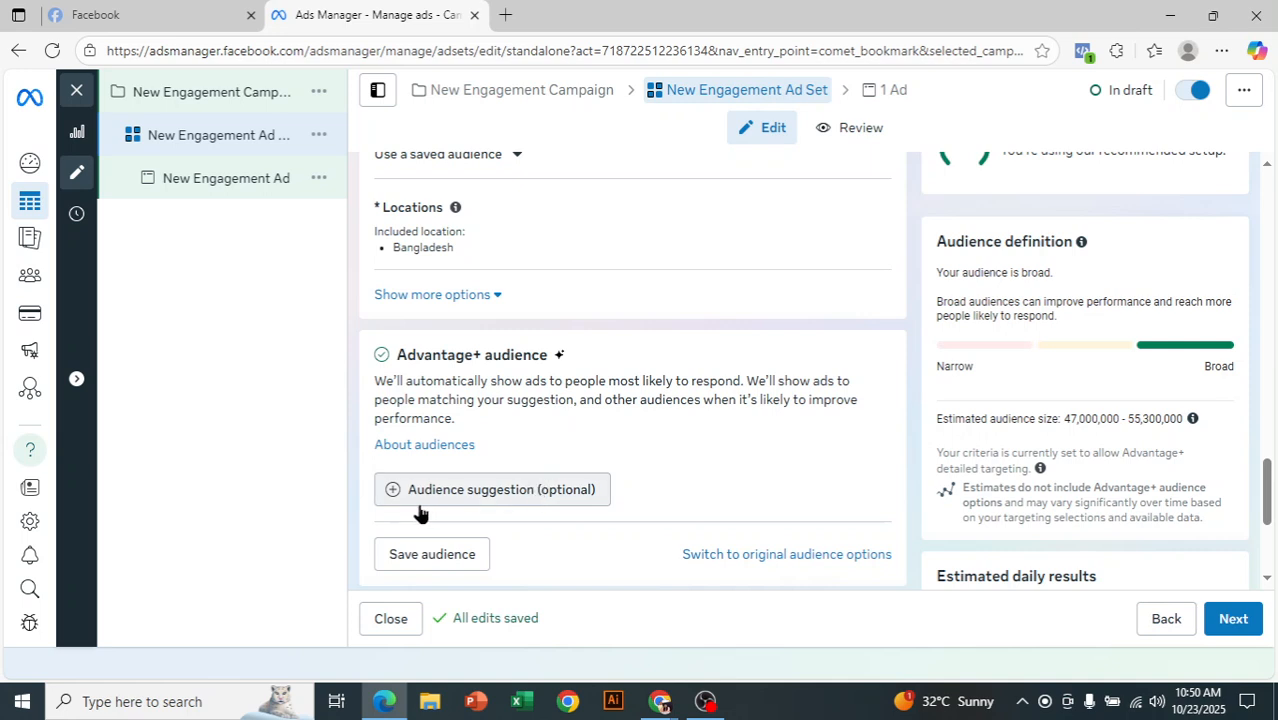
pyautogui.moveTo(423, 355); pyautogui.dragTo(560, 358)
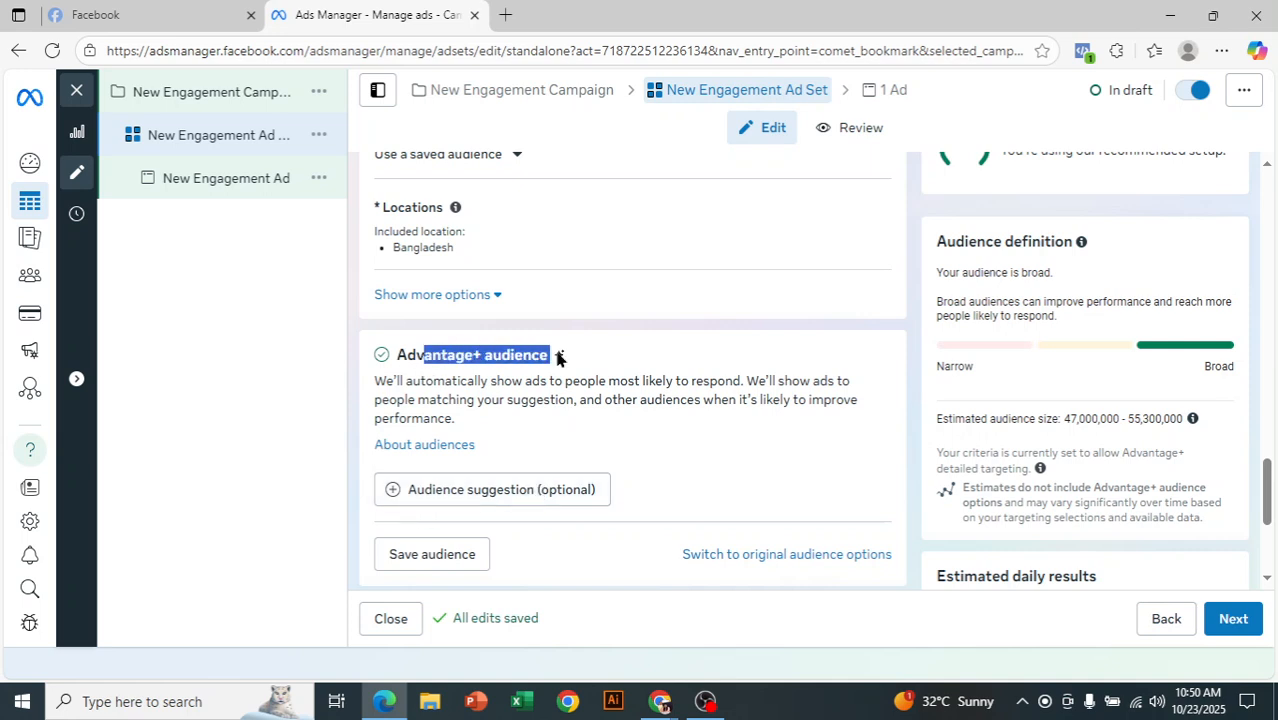
pyautogui.click(478, 354)
pyautogui.click(515, 492)
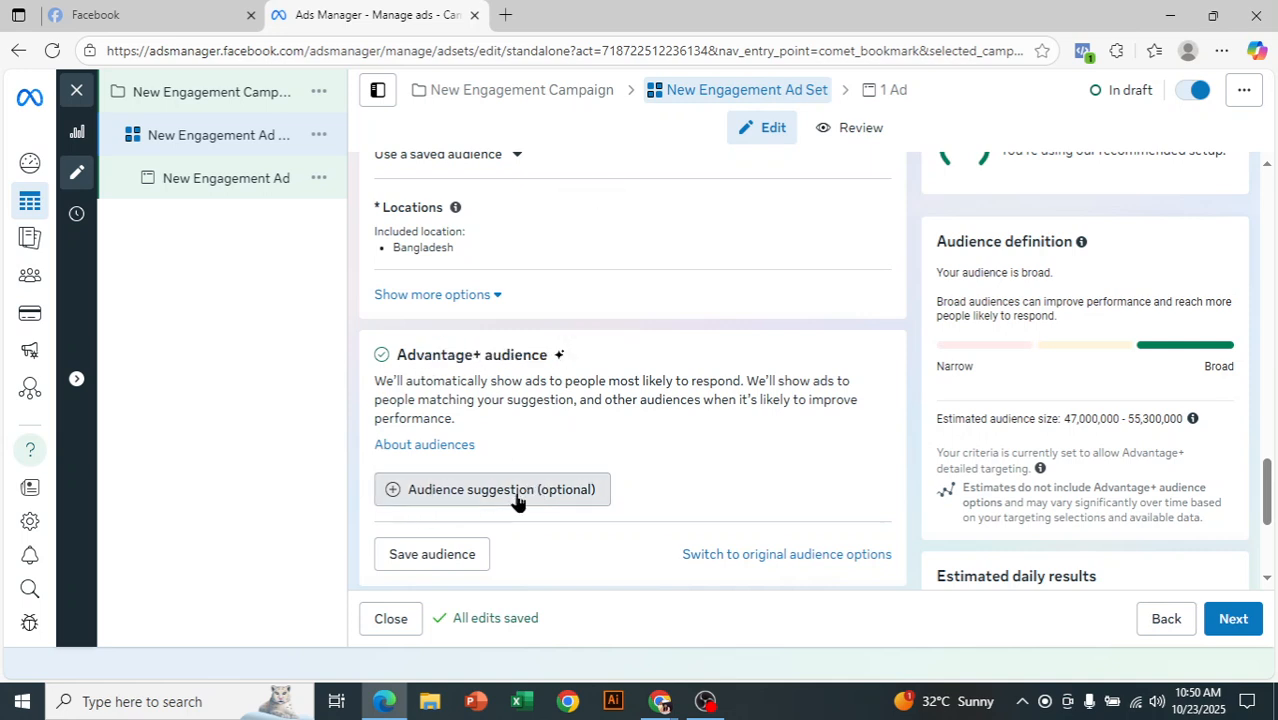
# - Open the audience's detailed targeting for editing and browse its targeting categories
pyautogui.scroll(-2, 804, 445)
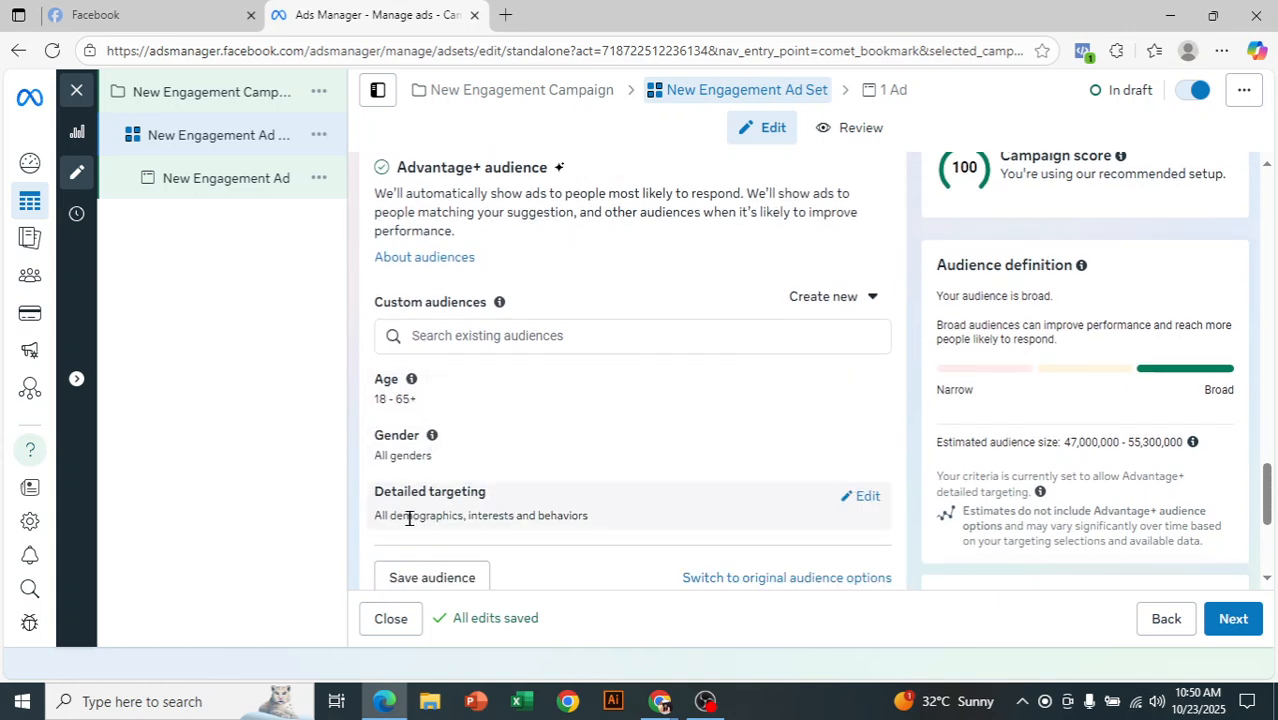
pyautogui.moveTo(866, 396)
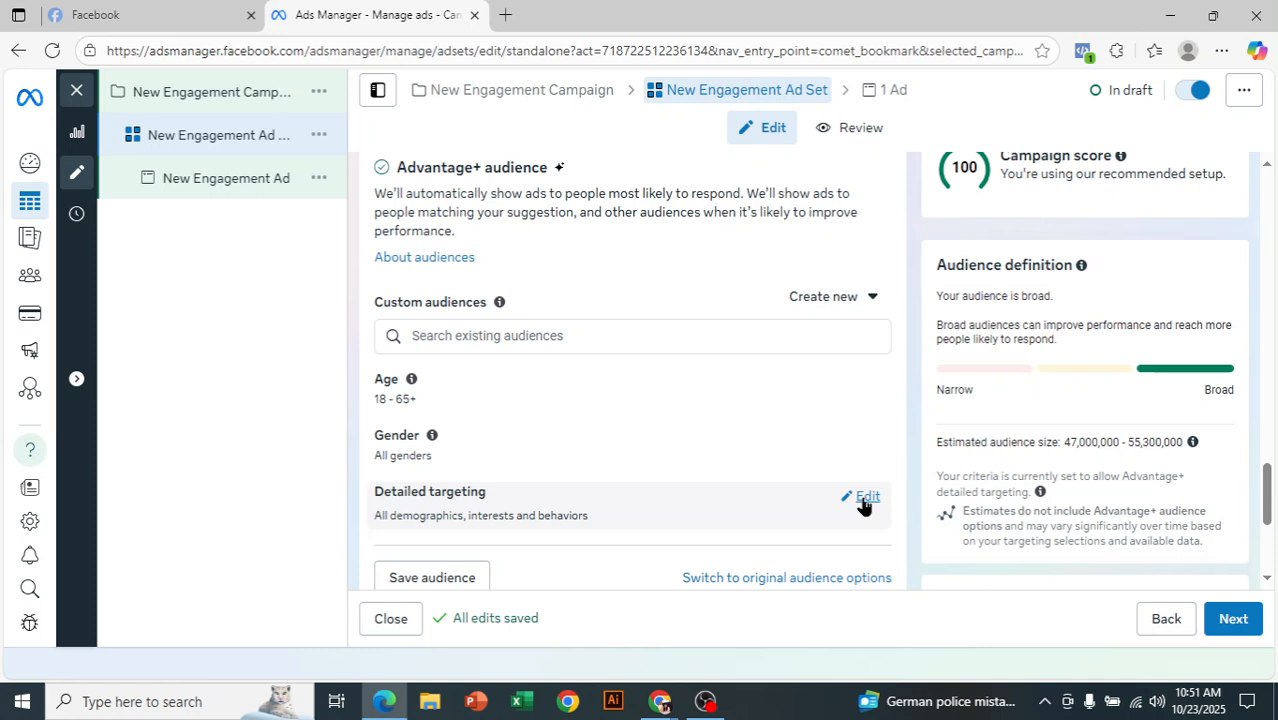
pyautogui.scroll(-1, 548, 468)
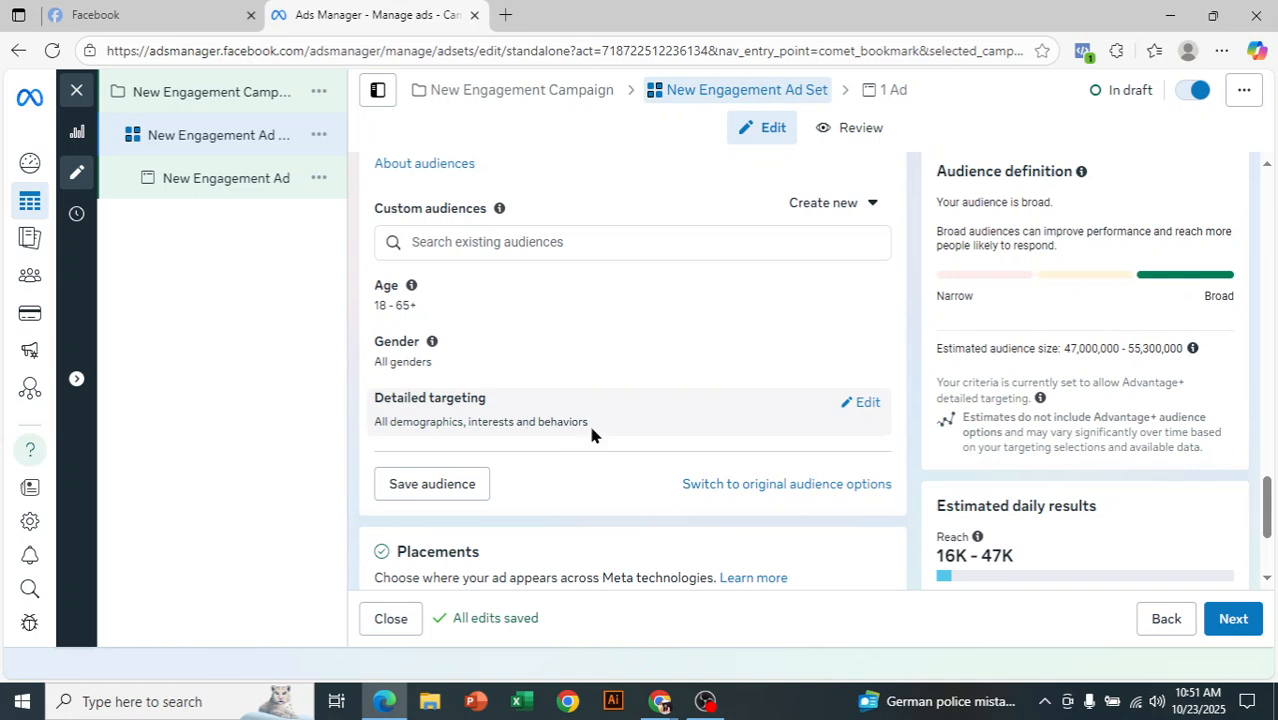
pyautogui.click(862, 413)
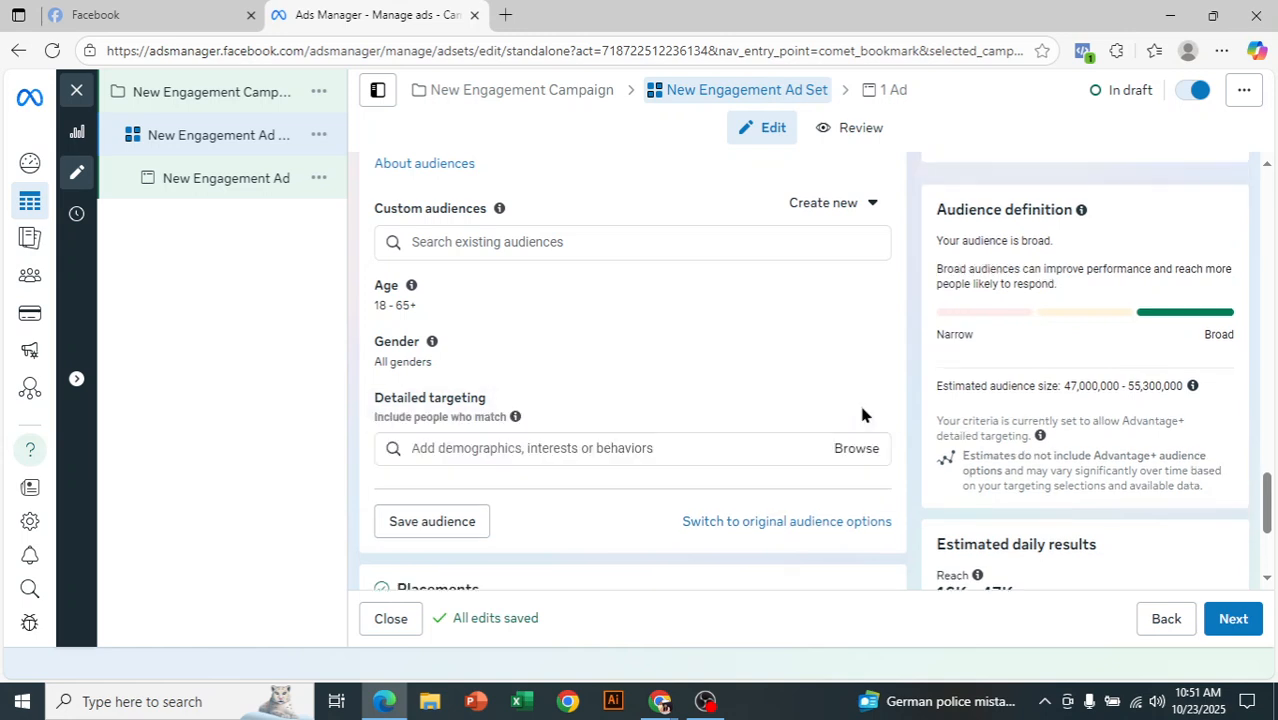
pyautogui.scroll(-1, 575, 458)
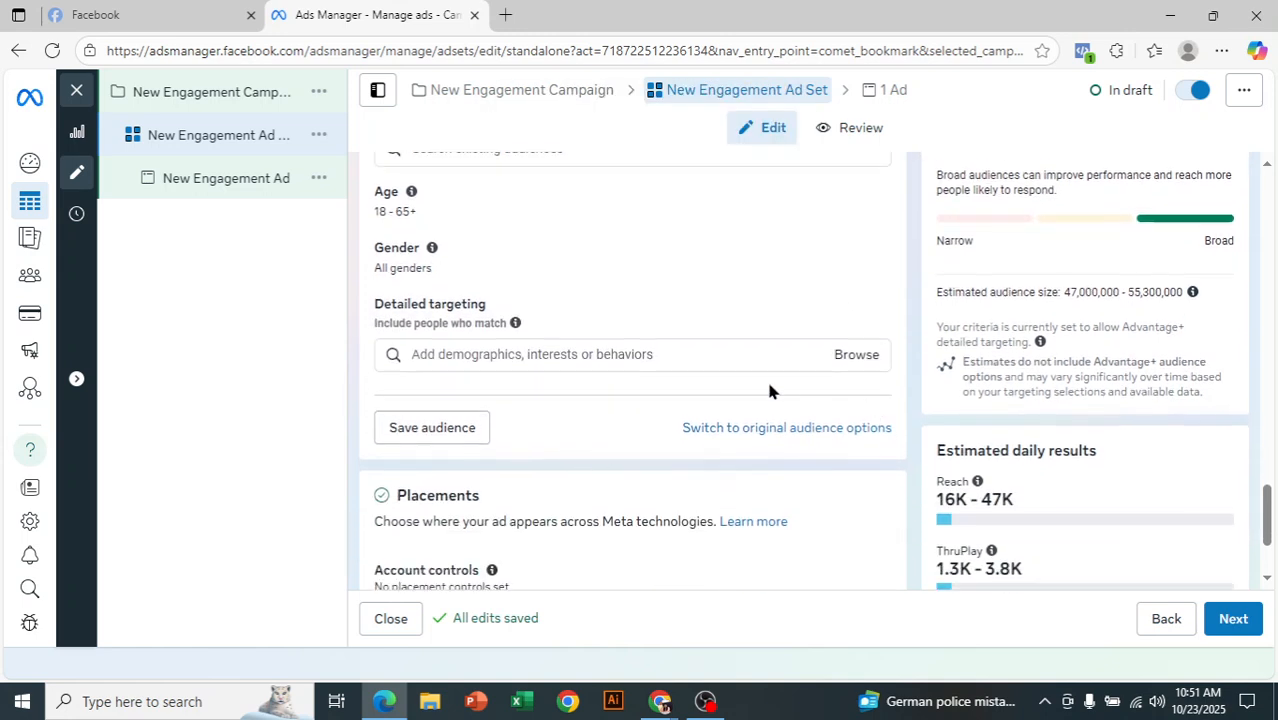
pyautogui.click(853, 370)
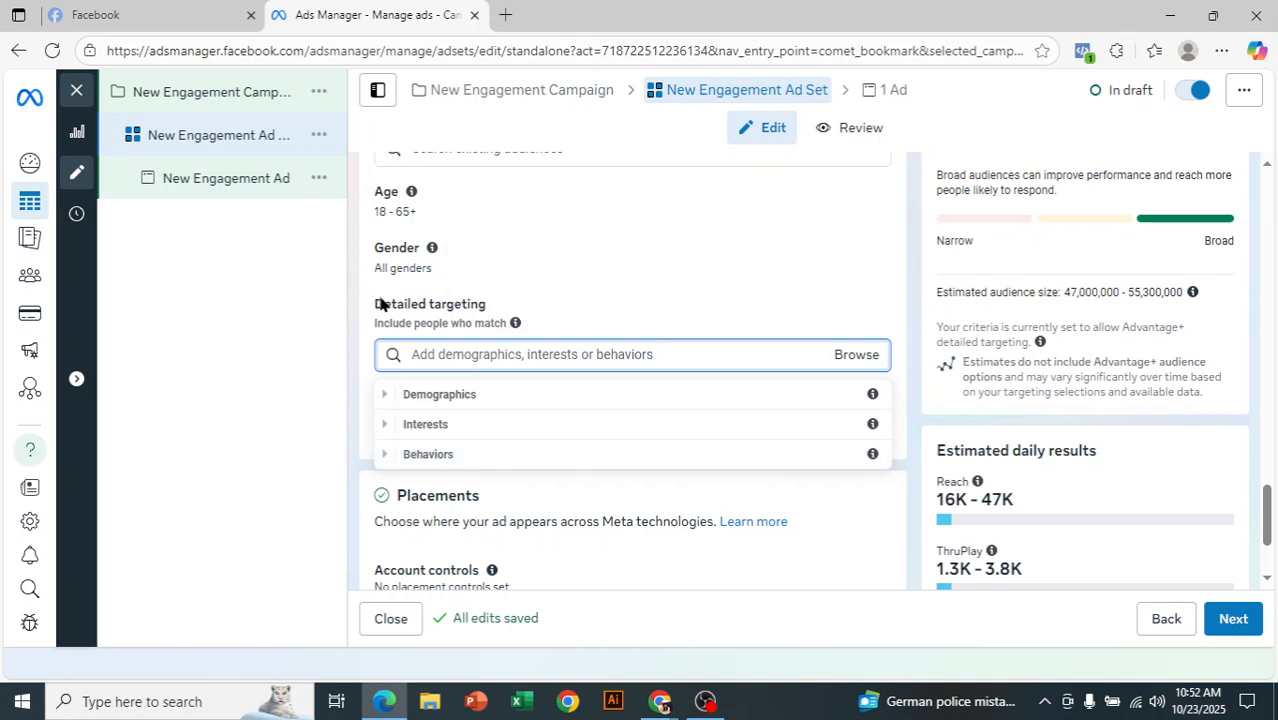
# - Expand Demographics and Education in detailed targeting and open Fields of study
pyautogui.click(386, 396)
pyautogui.scroll(1, 980, 290)
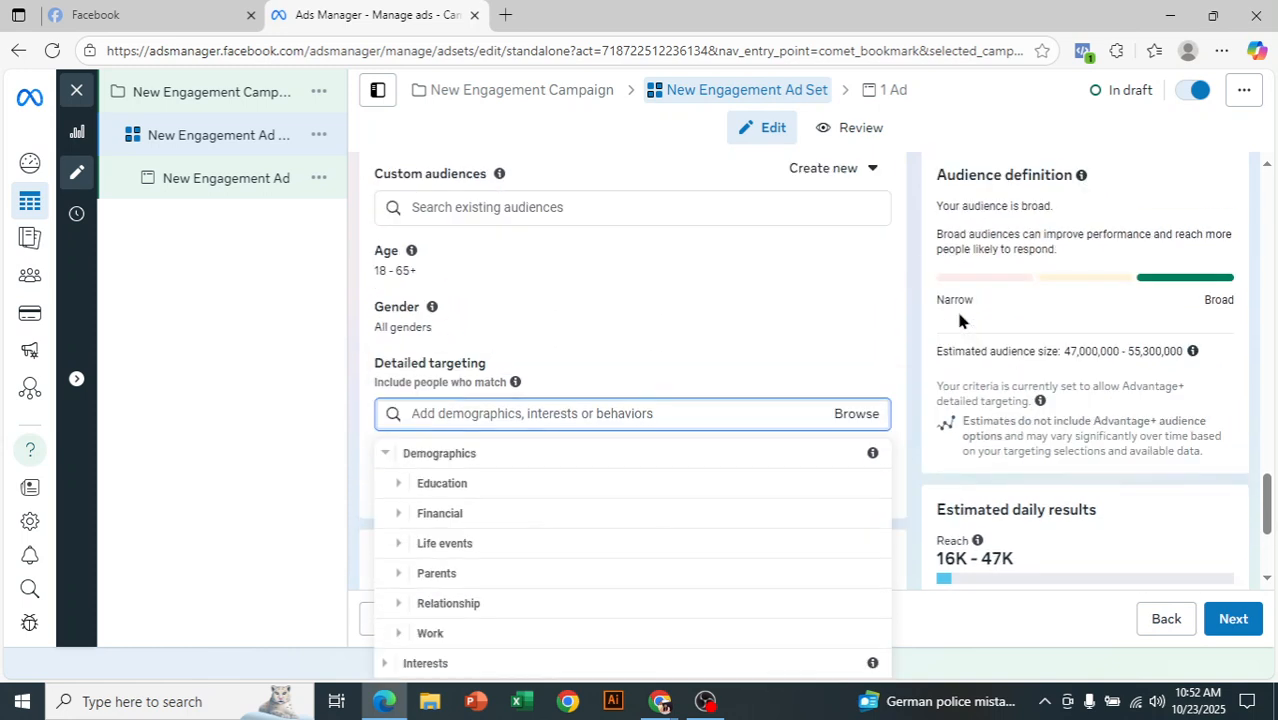
pyautogui.scroll(-1, 952, 322)
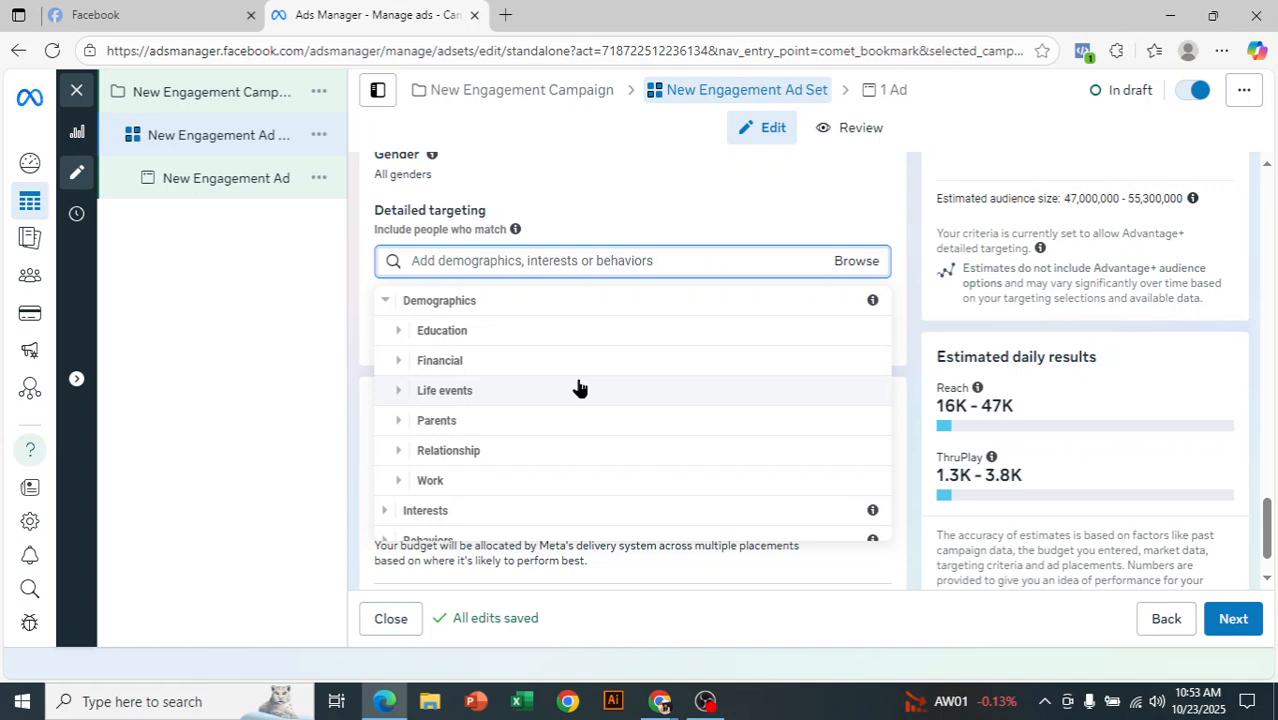
pyautogui.click(420, 338)
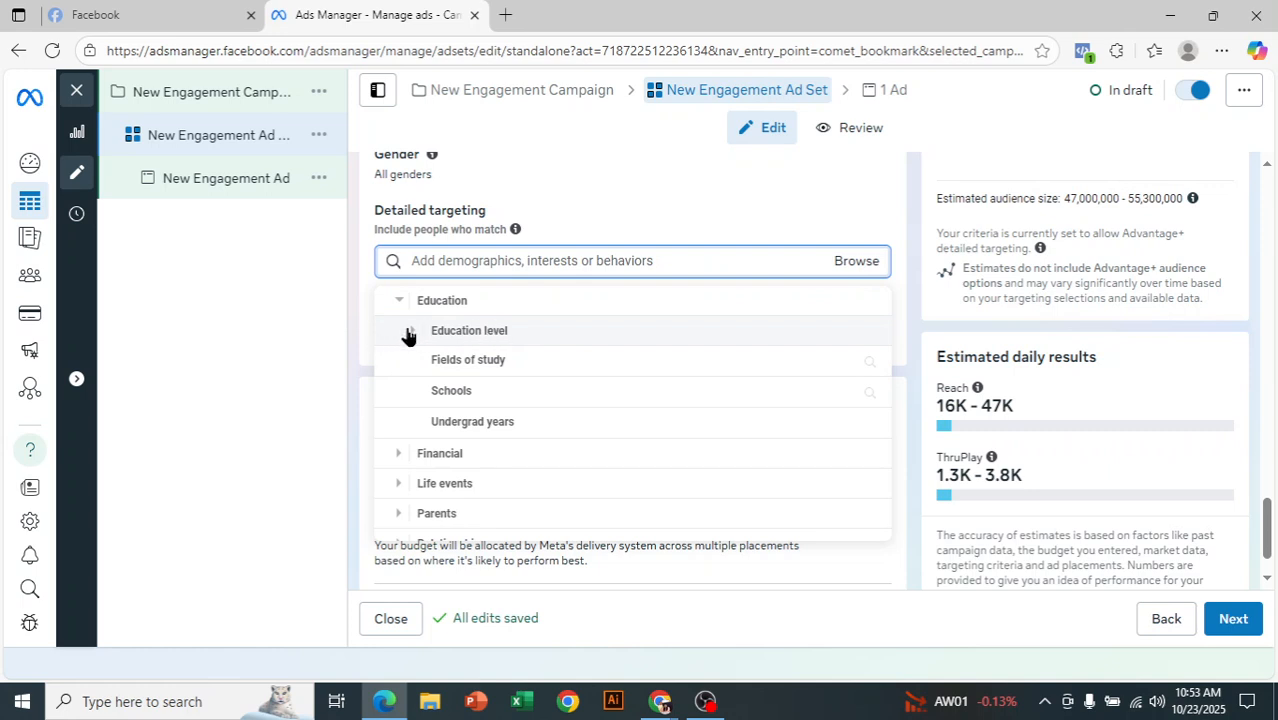
pyautogui.click(503, 362)
# - Search the fields of study for "univer" and look through the suggested universities
pyautogui.click(515, 305)
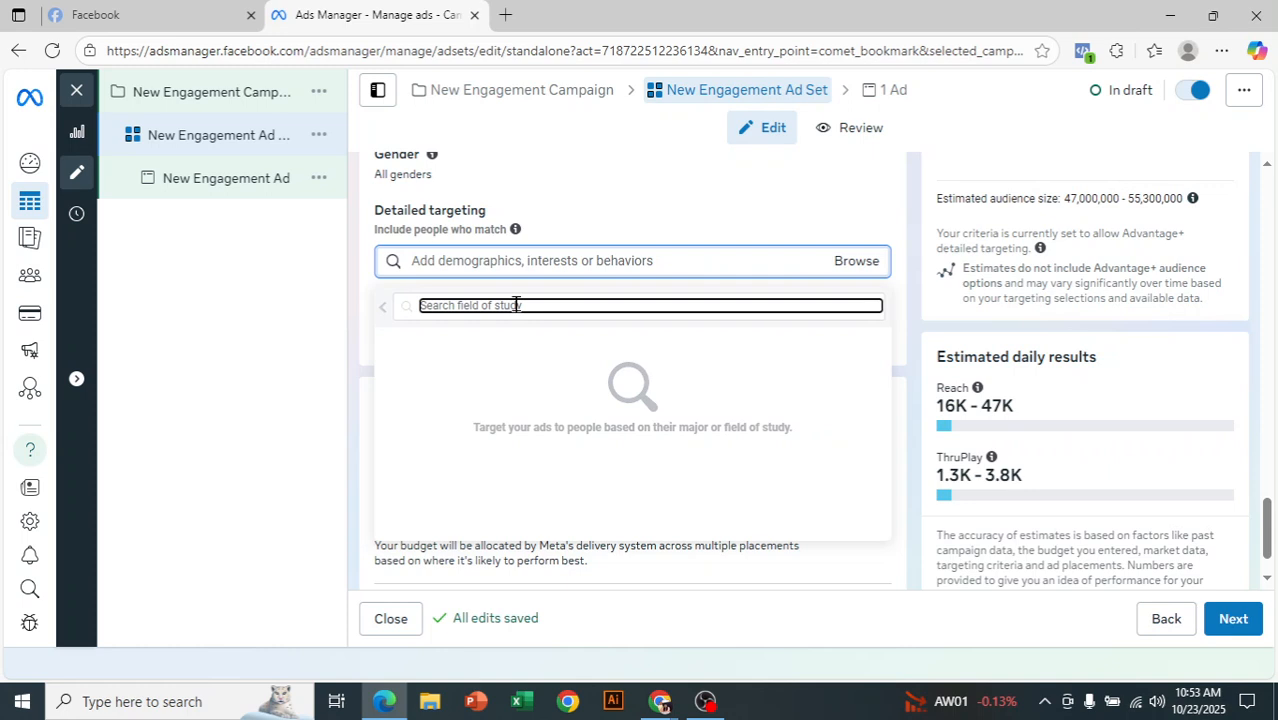
pyautogui.write('univer')
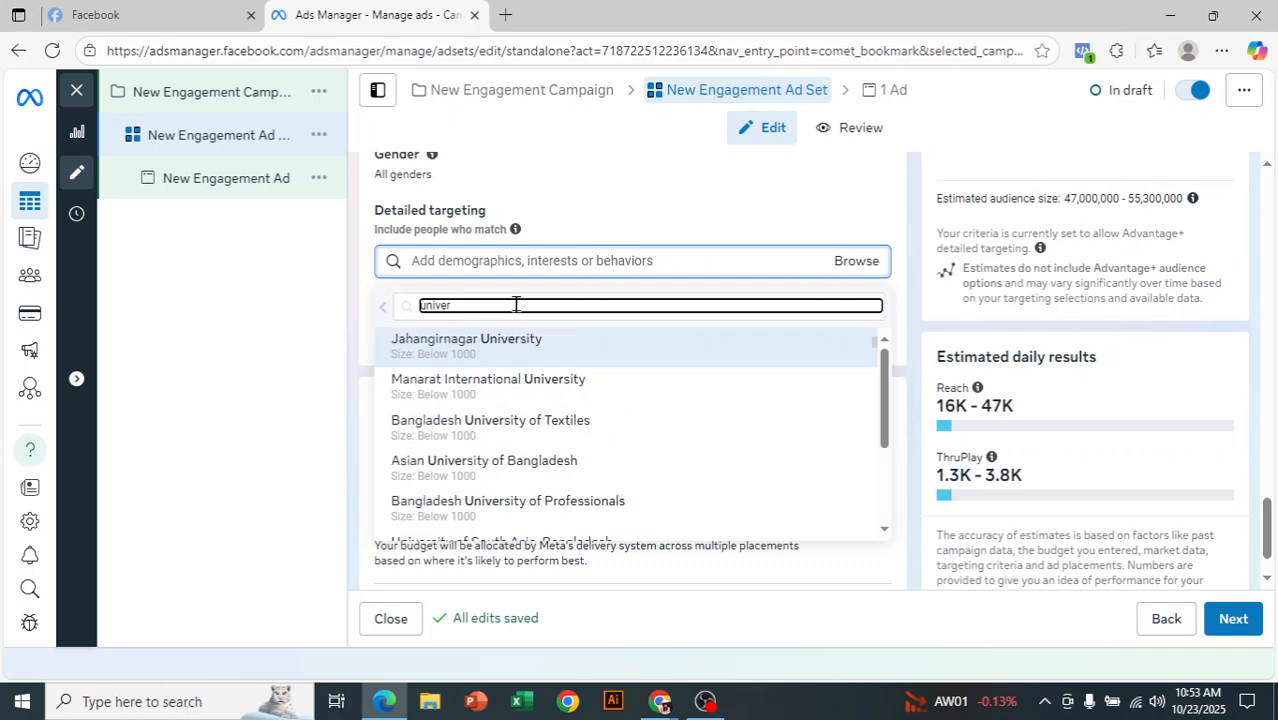
pyautogui.scroll(-1, 516, 304)
pyautogui.scroll(1, 553, 367)
pyautogui.scroll(-1, 762, 331)
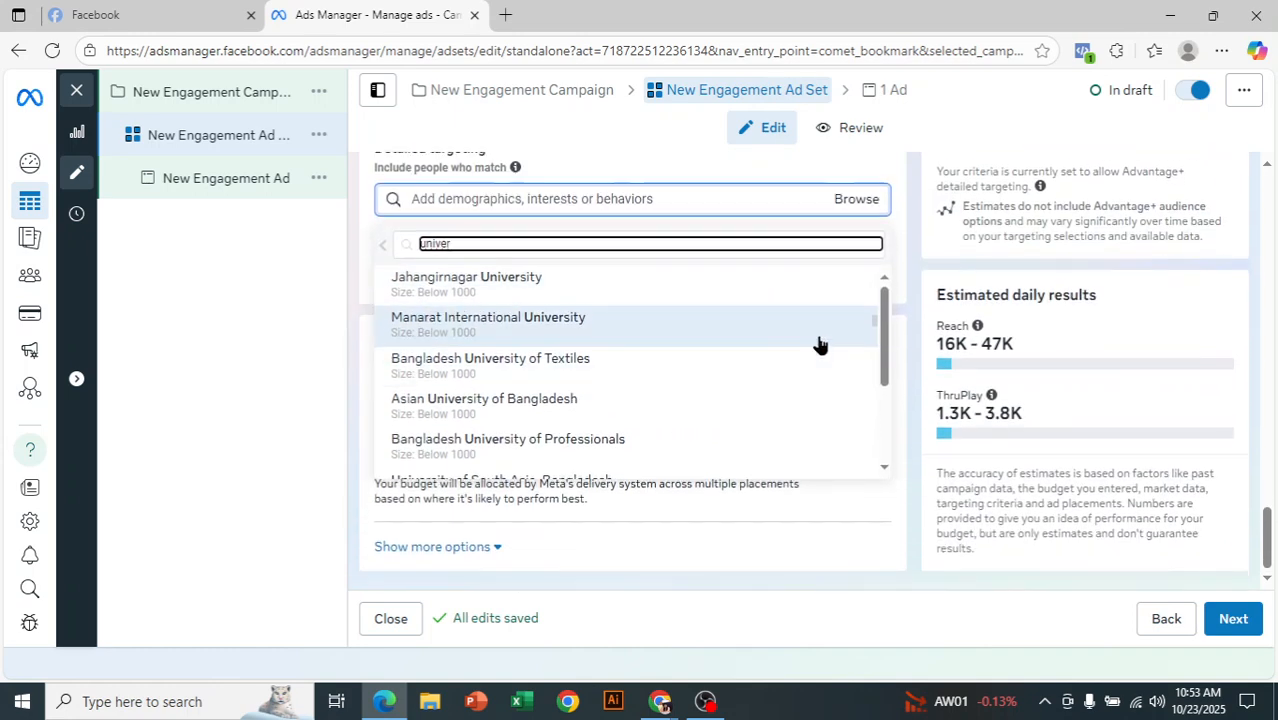
pyautogui.moveTo(884, 322); pyautogui.dragTo(880, 277)
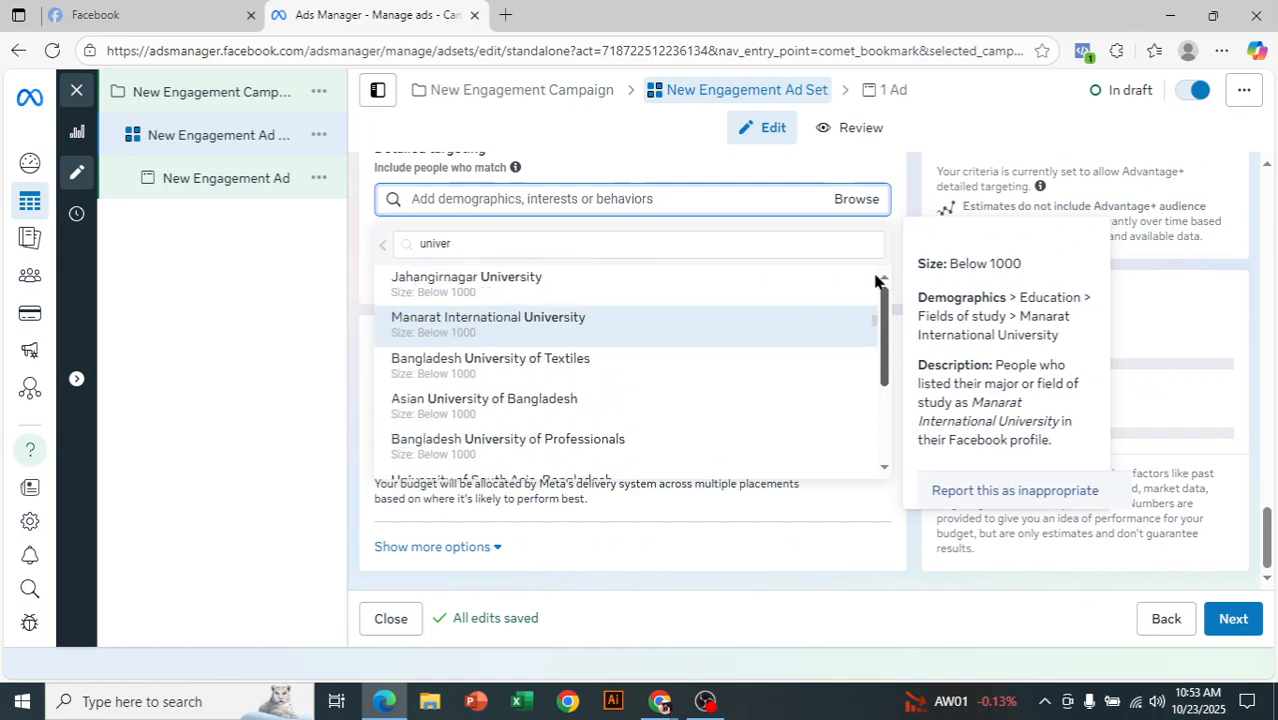
# - Search the fields of study for "dhaka uni" instead, look through the suggestions and clear the search
pyautogui.doubleClick(470, 238)
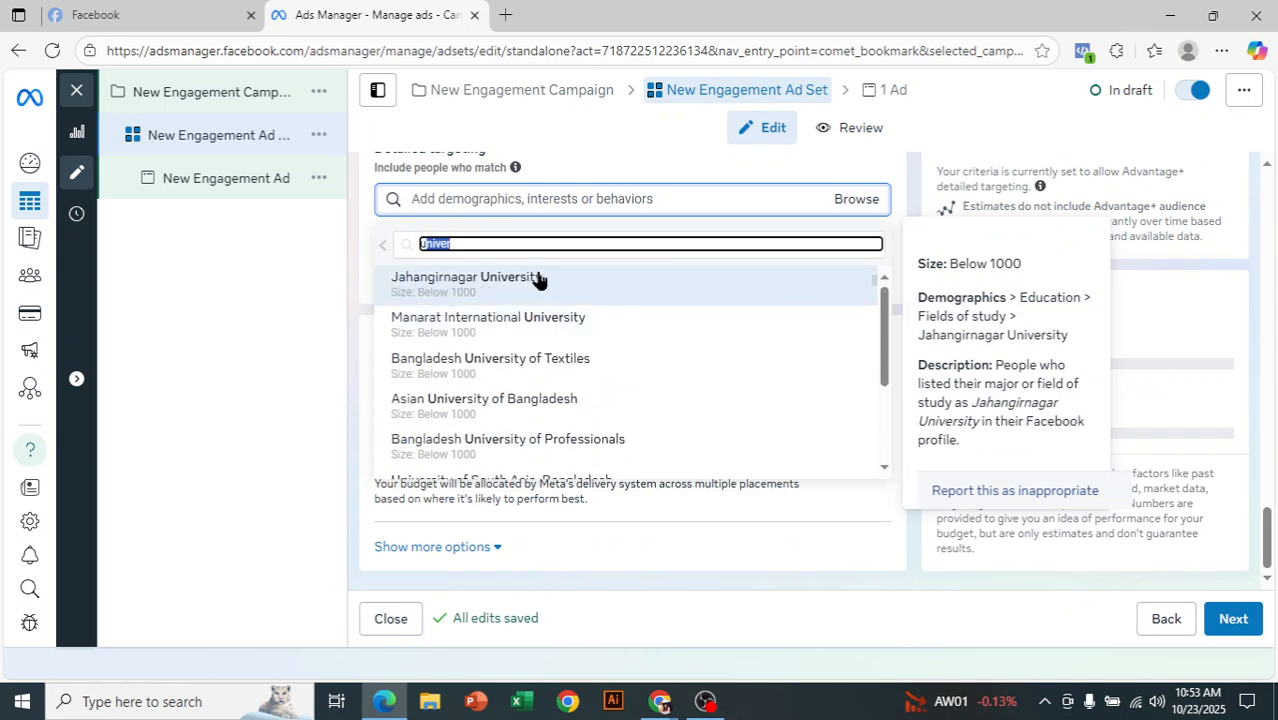
pyautogui.press('BackSpace')
pyautogui.write('dhaka')
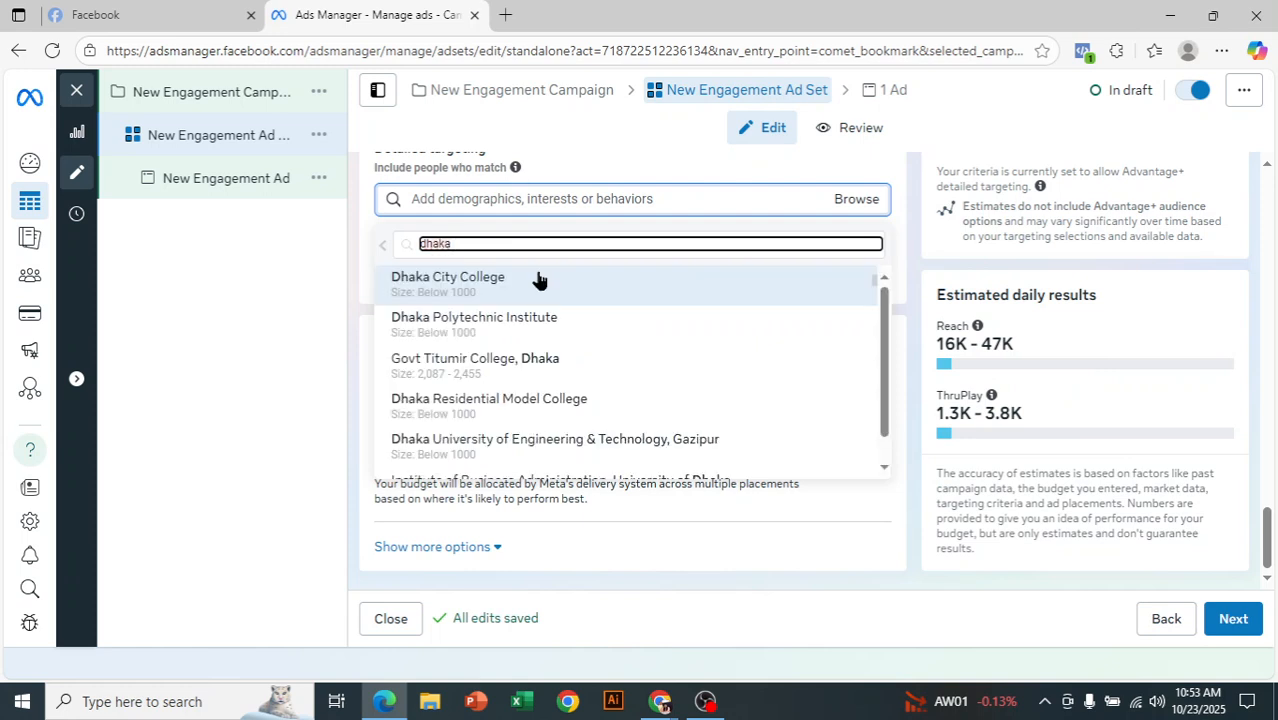
pyautogui.write(' uni')
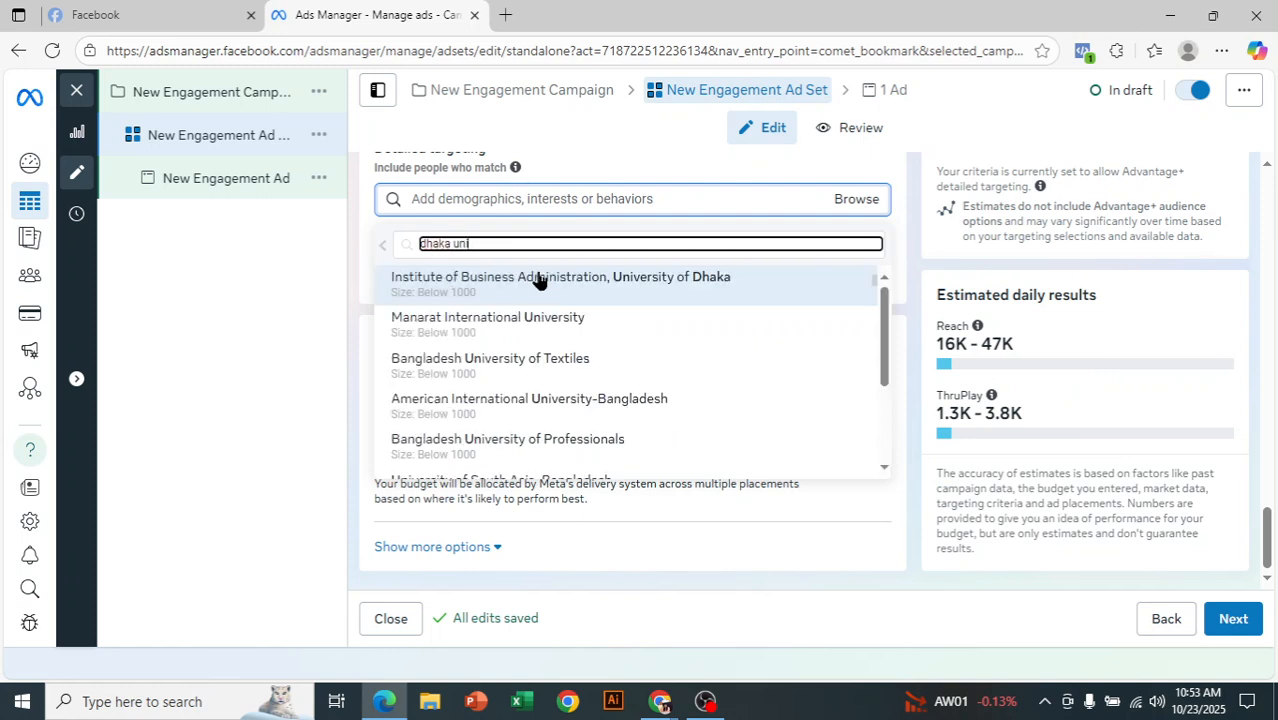
pyautogui.moveTo(538, 280)
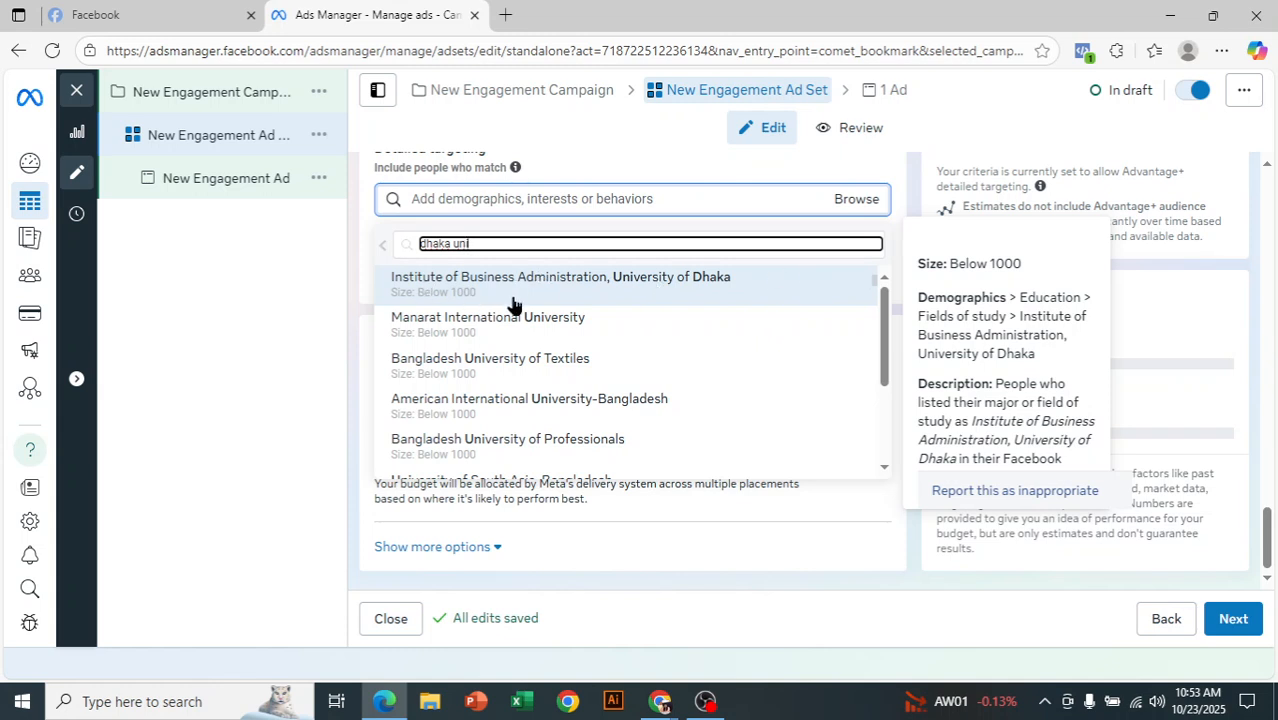
pyautogui.scroll(-2, 670, 382)
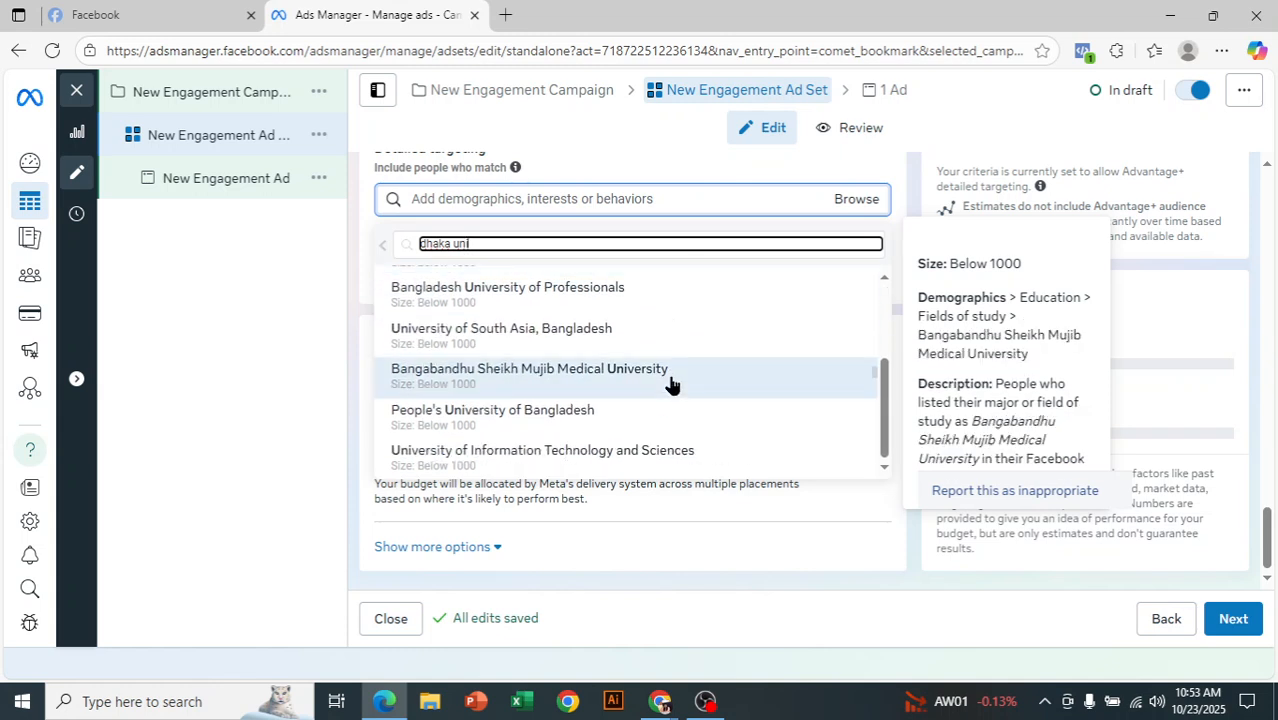
pyautogui.scroll(3, 672, 382)
pyautogui.moveTo(510, 243); pyautogui.dragTo(418, 244)
pyautogui.press('BackSpace')
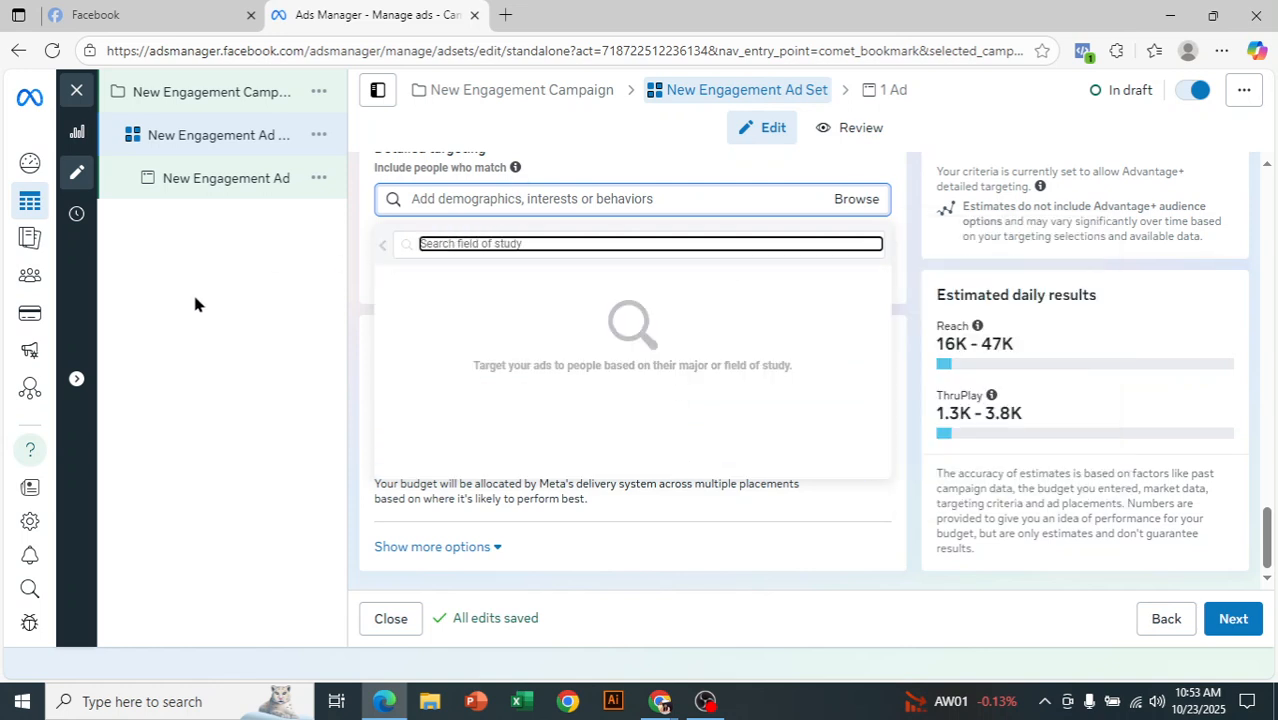
# - Search the fields of study for "univ" and add Jahangirnagar University to the detailed targeting
pyautogui.write('d')
pyautogui.write('niv')
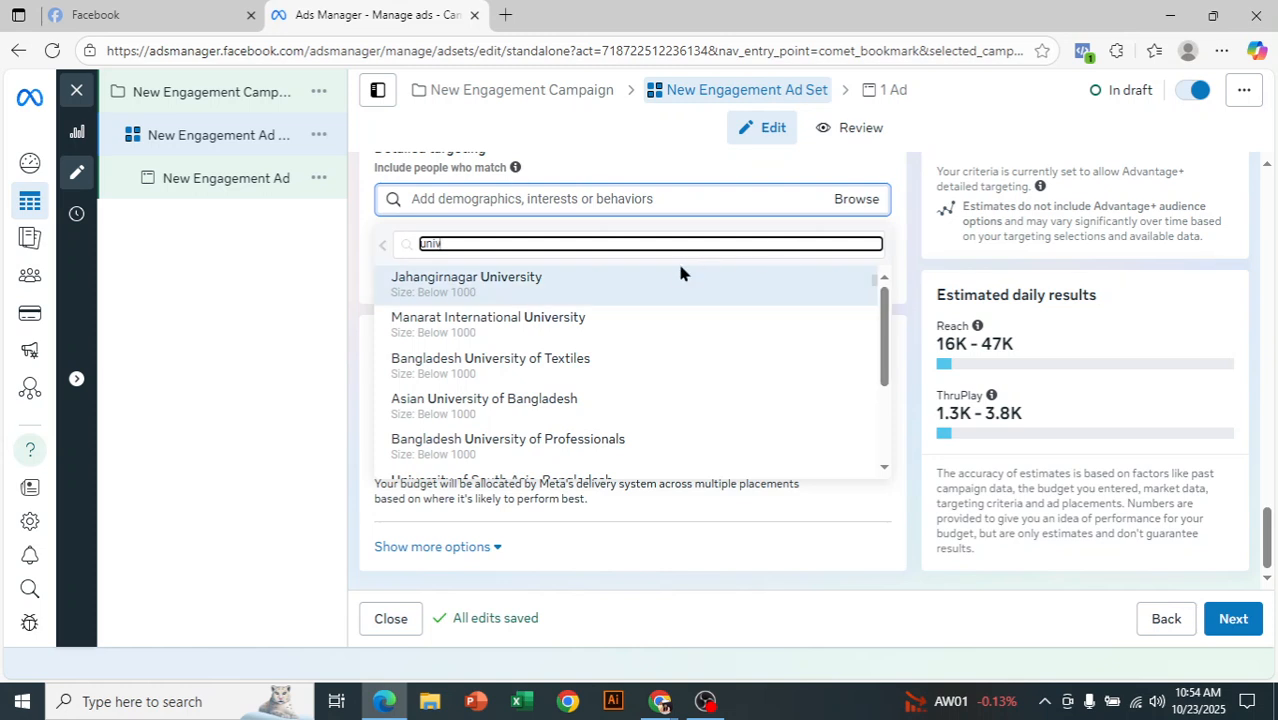
pyautogui.click(635, 294)
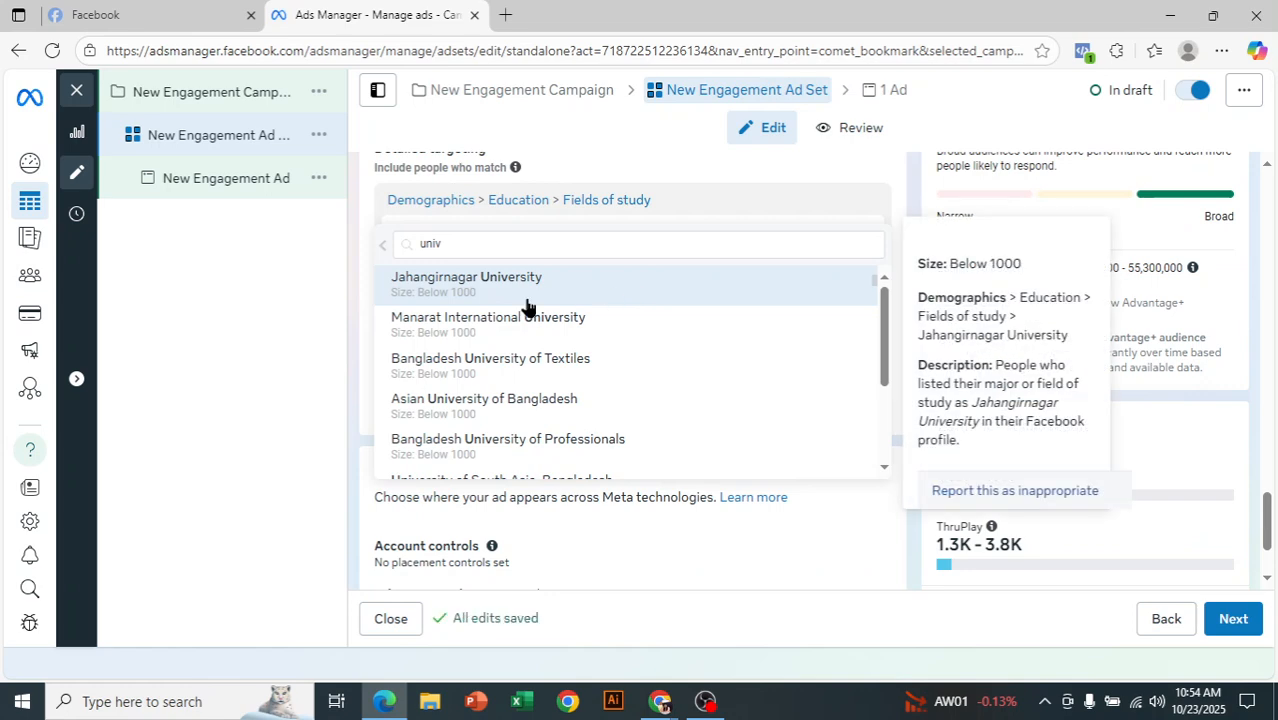
pyautogui.click(299, 381)
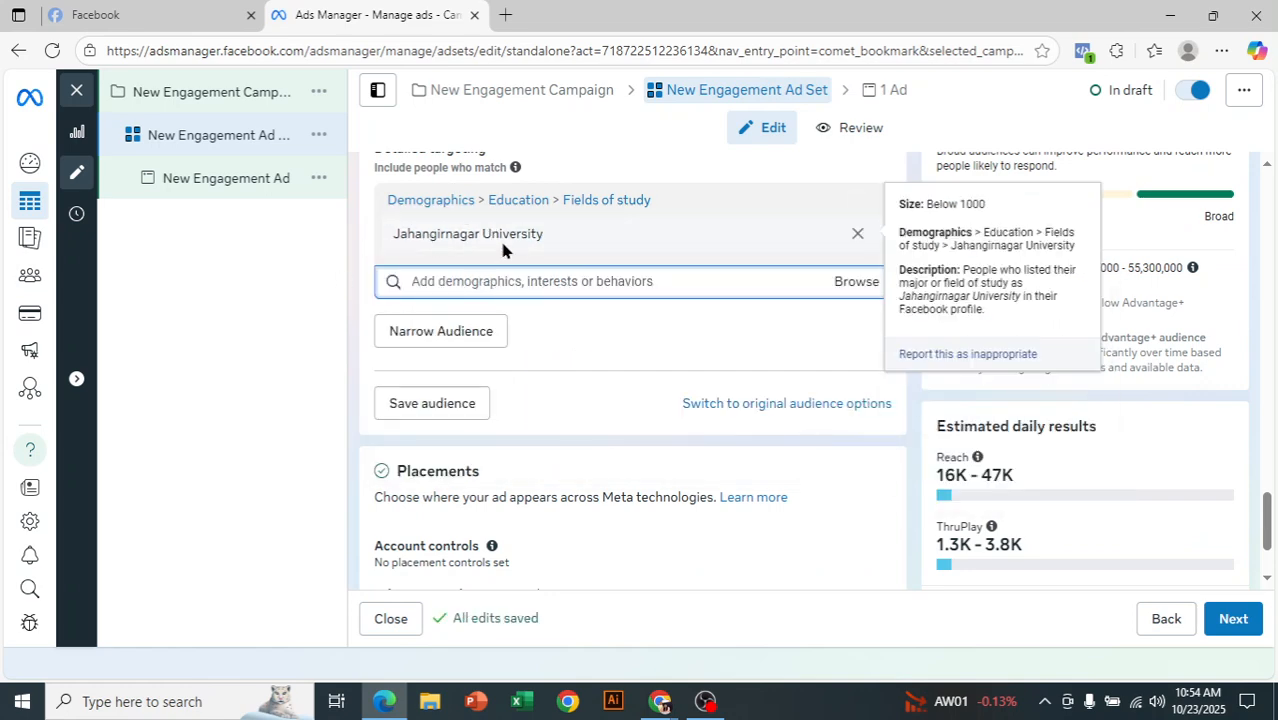
# - Browse the All parents options under Demographics > Parents, examine Parents (up to 12 months), and collapse Demographics again
pyautogui.scroll(2, 718, 483)
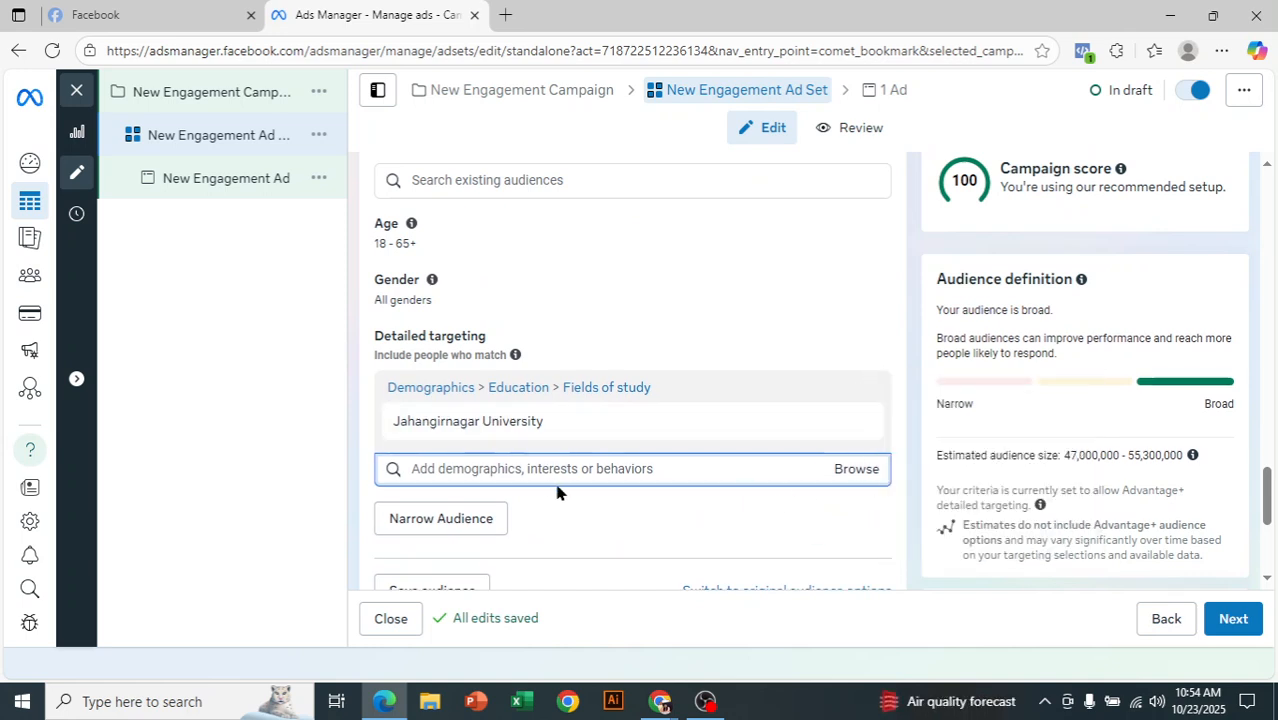
pyautogui.scroll(3, 560, 475)
pyautogui.scroll(-5, 1044, 394)
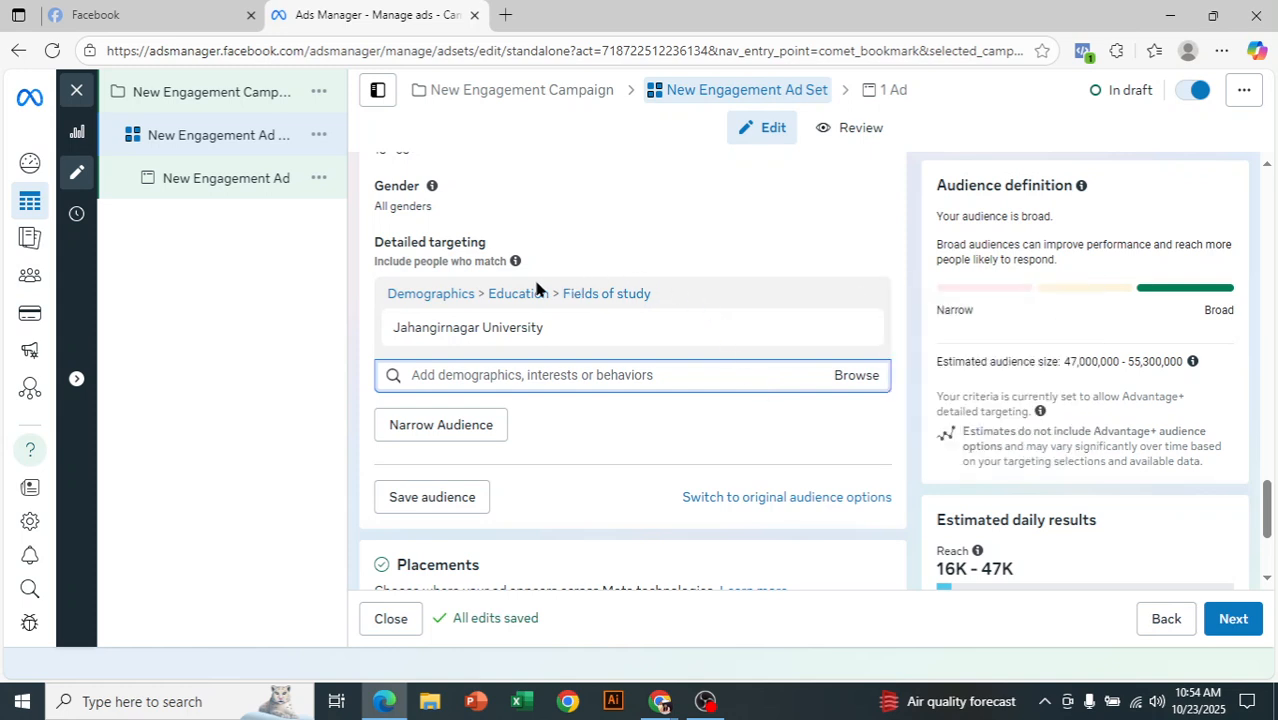
pyautogui.click(876, 385)
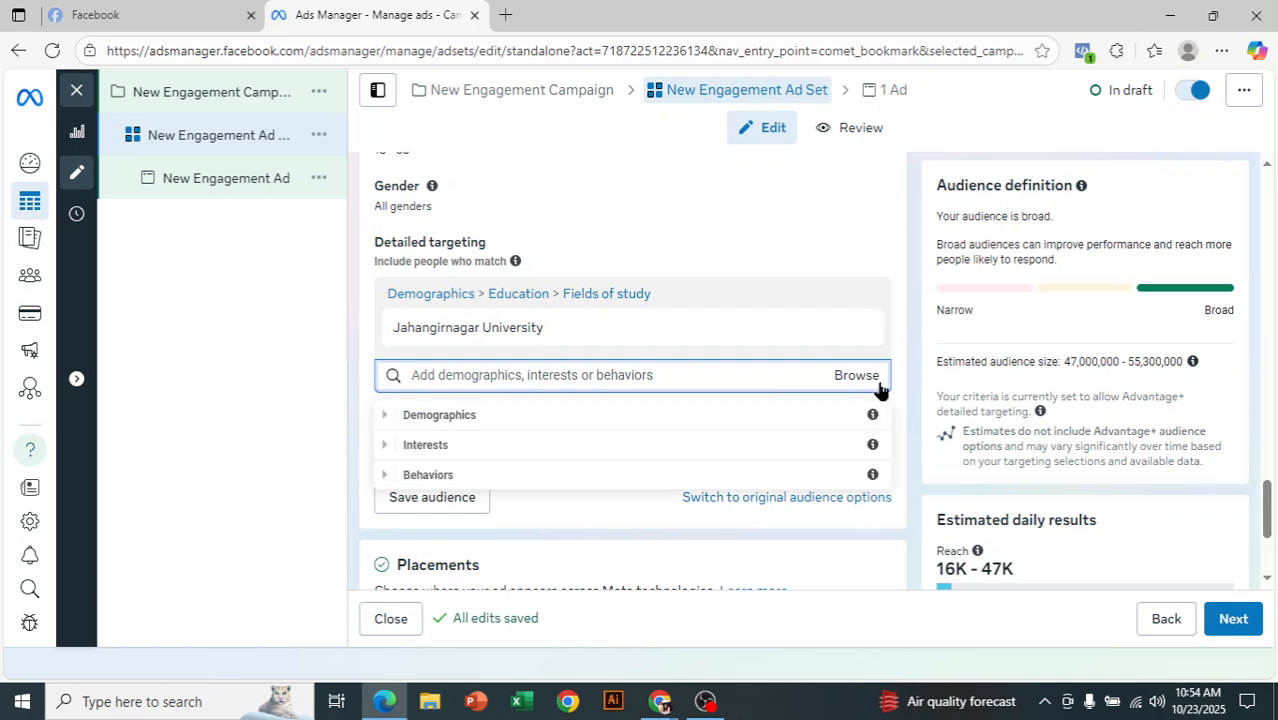
pyautogui.click(385, 416)
pyautogui.scroll(-2, 480, 255)
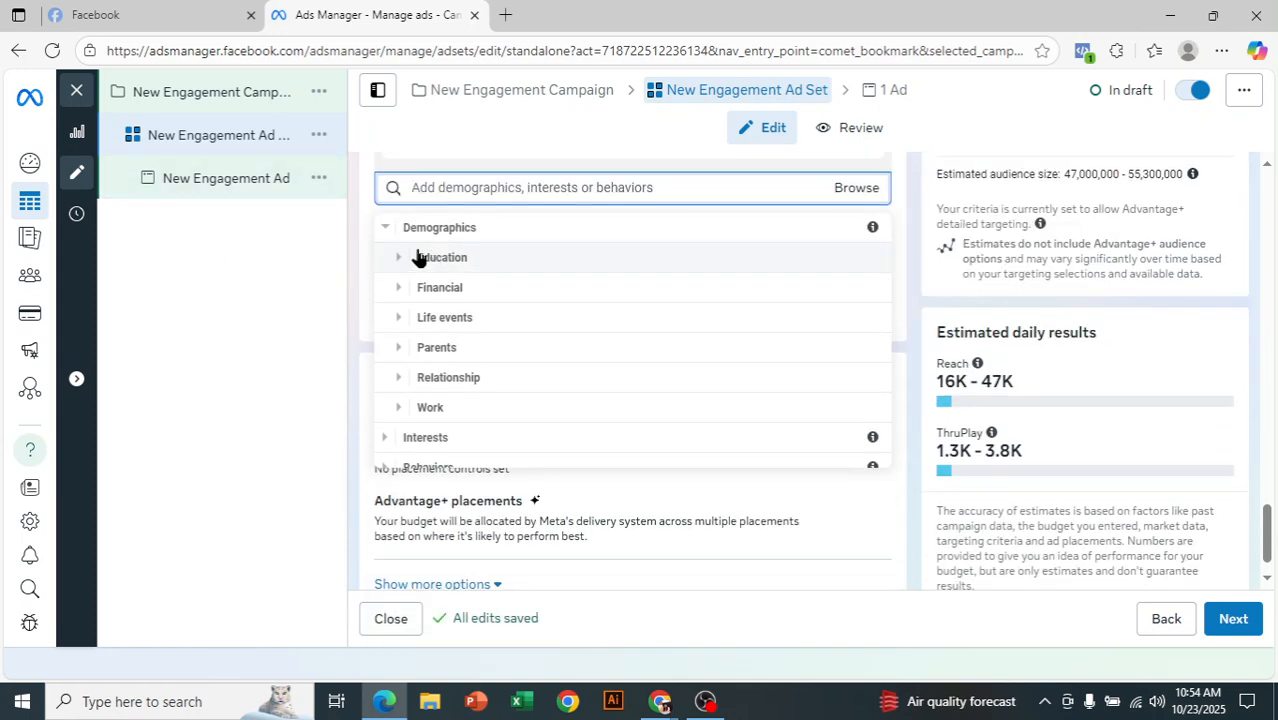
pyautogui.click(399, 356)
pyautogui.click(411, 334)
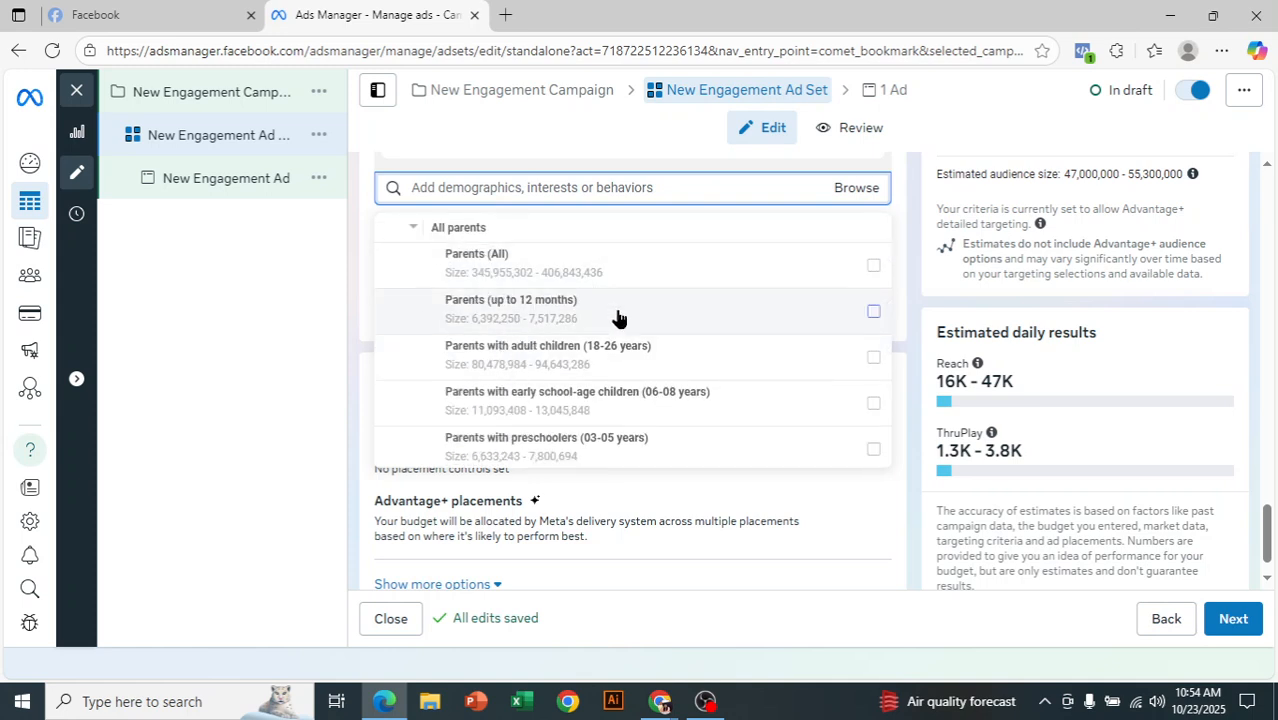
pyautogui.moveTo(618, 318)
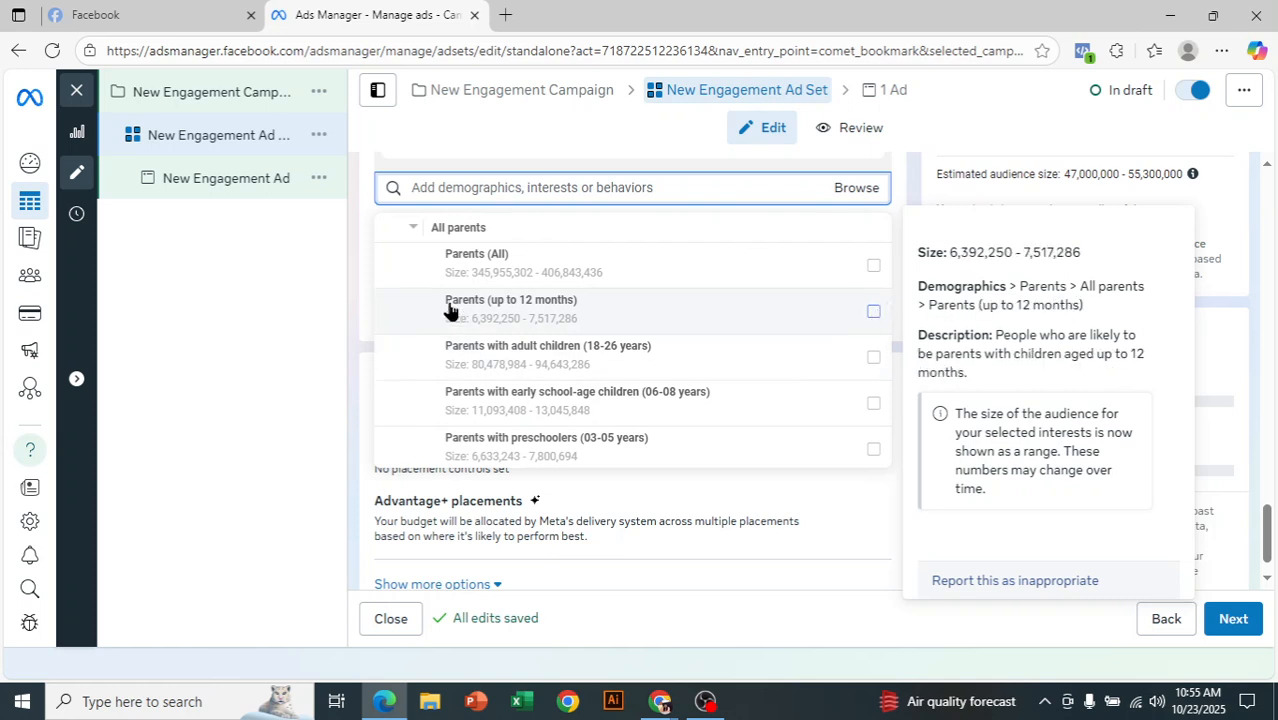
pyautogui.scroll(1, 418, 232)
pyautogui.click(400, 290)
pyautogui.click(386, 230)
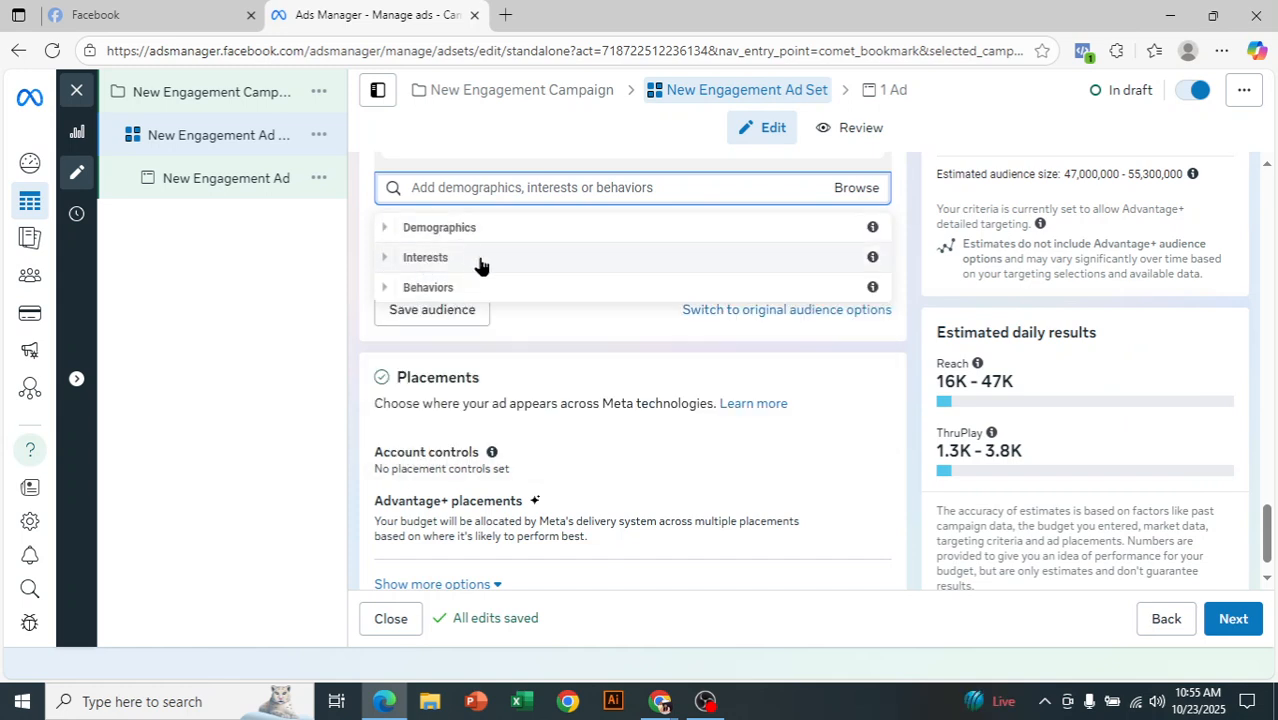
# - Add the interest Men's clothing (apparel) from Shopping and fashion > Clothing (apparel) to the detailed targeting
pyautogui.click(386, 258)
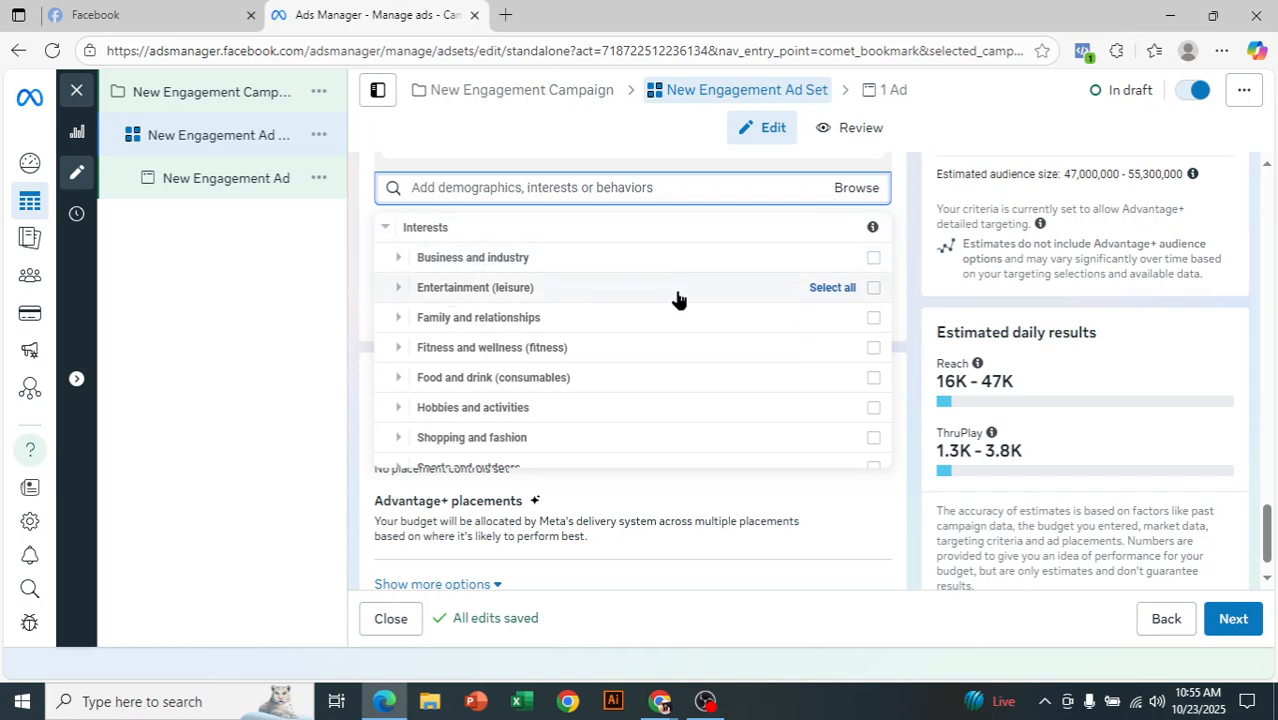
pyautogui.scroll(-1, 636, 362)
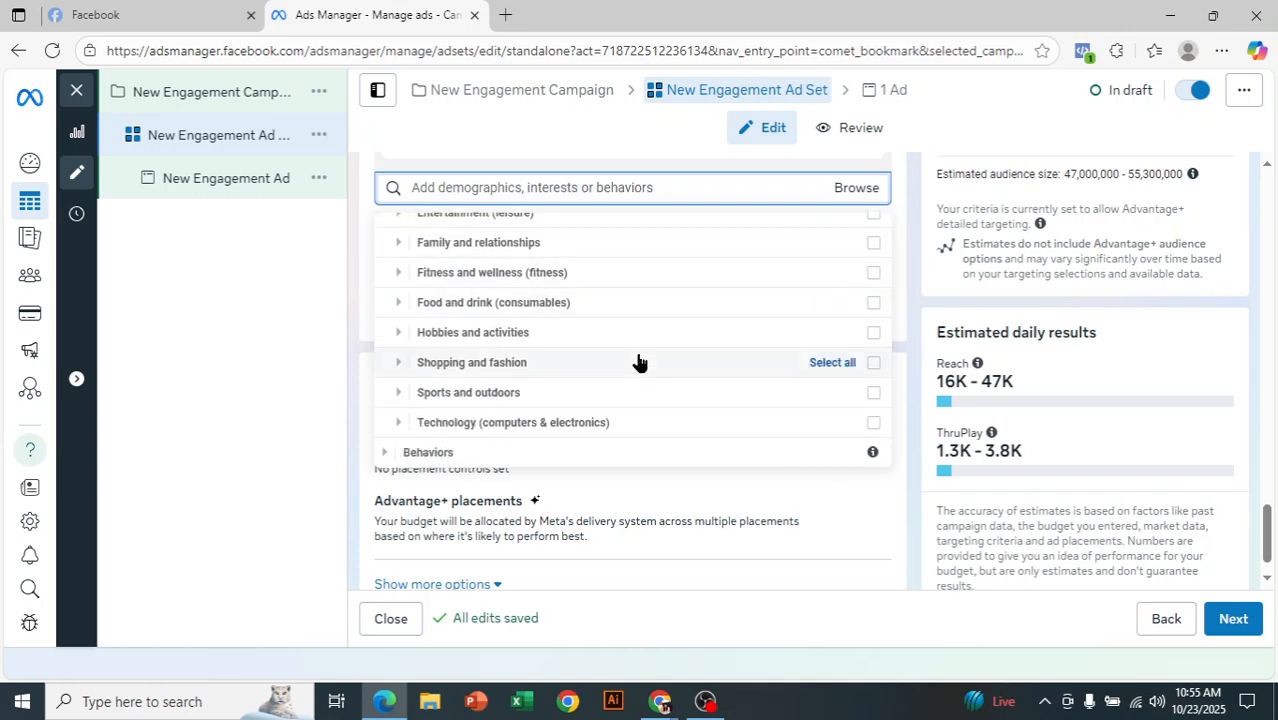
pyautogui.click(398, 363)
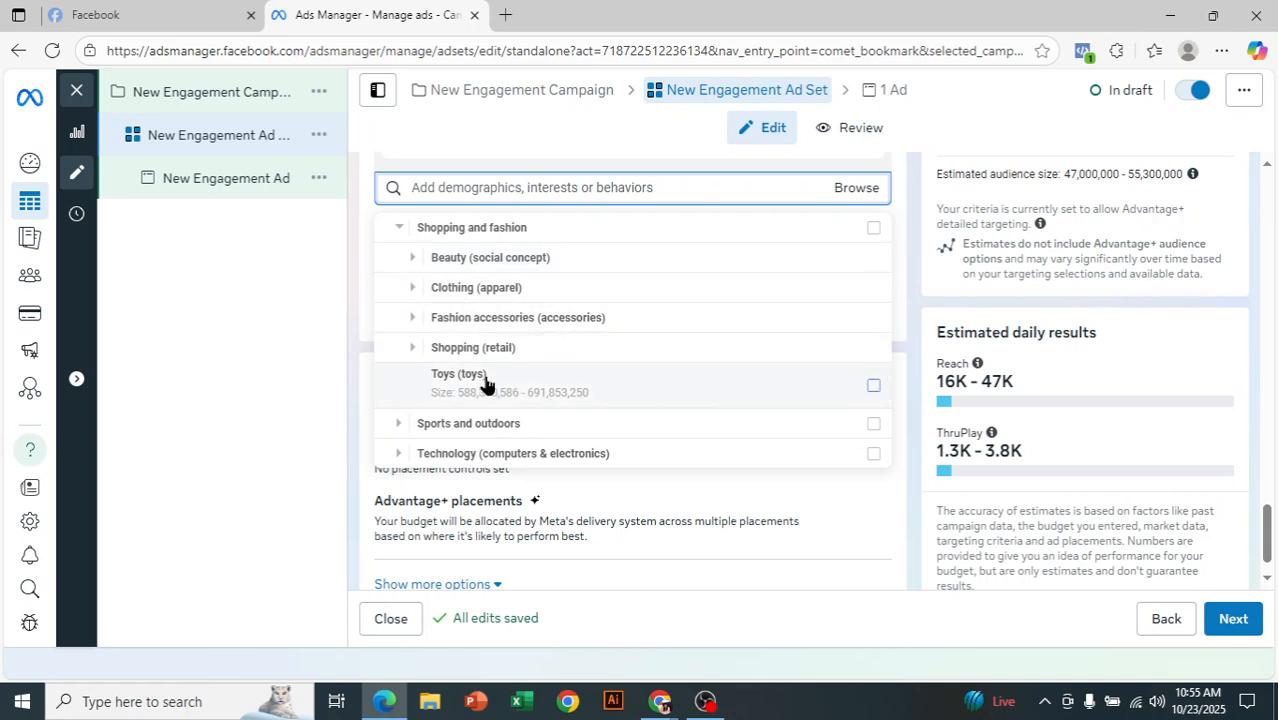
pyautogui.moveTo(486, 385)
pyautogui.click(402, 289)
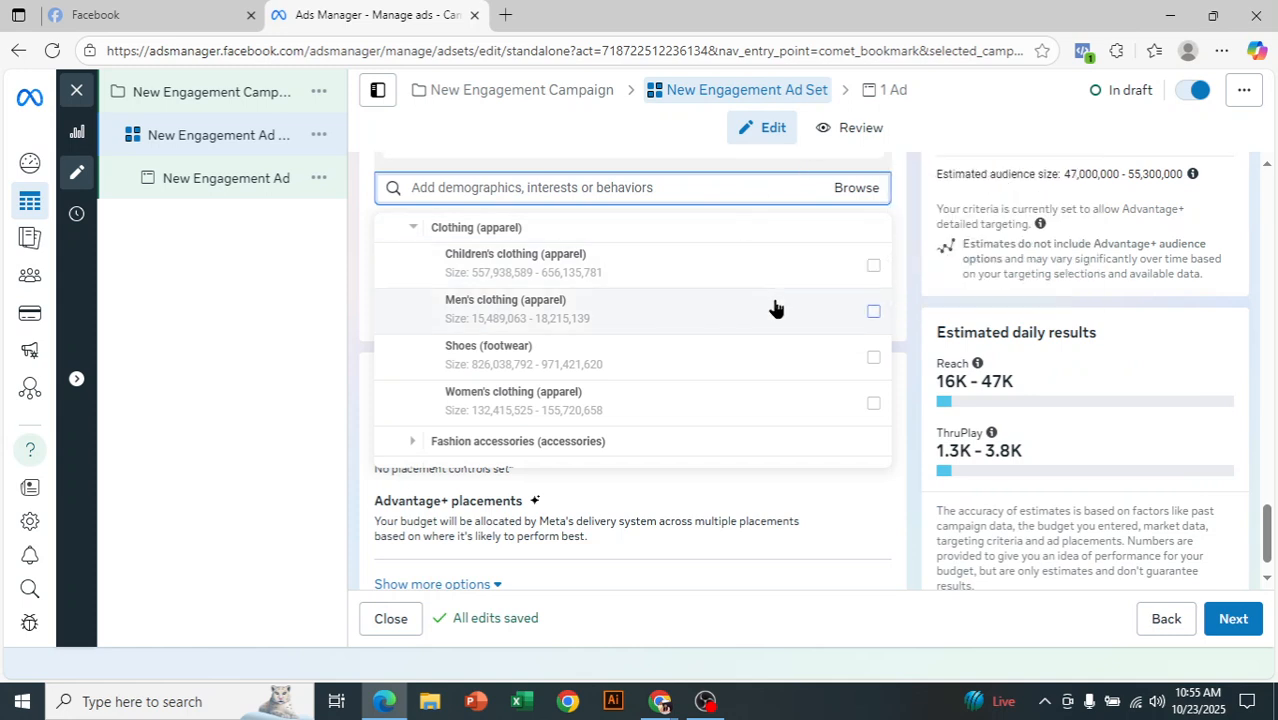
pyautogui.moveTo(768, 307)
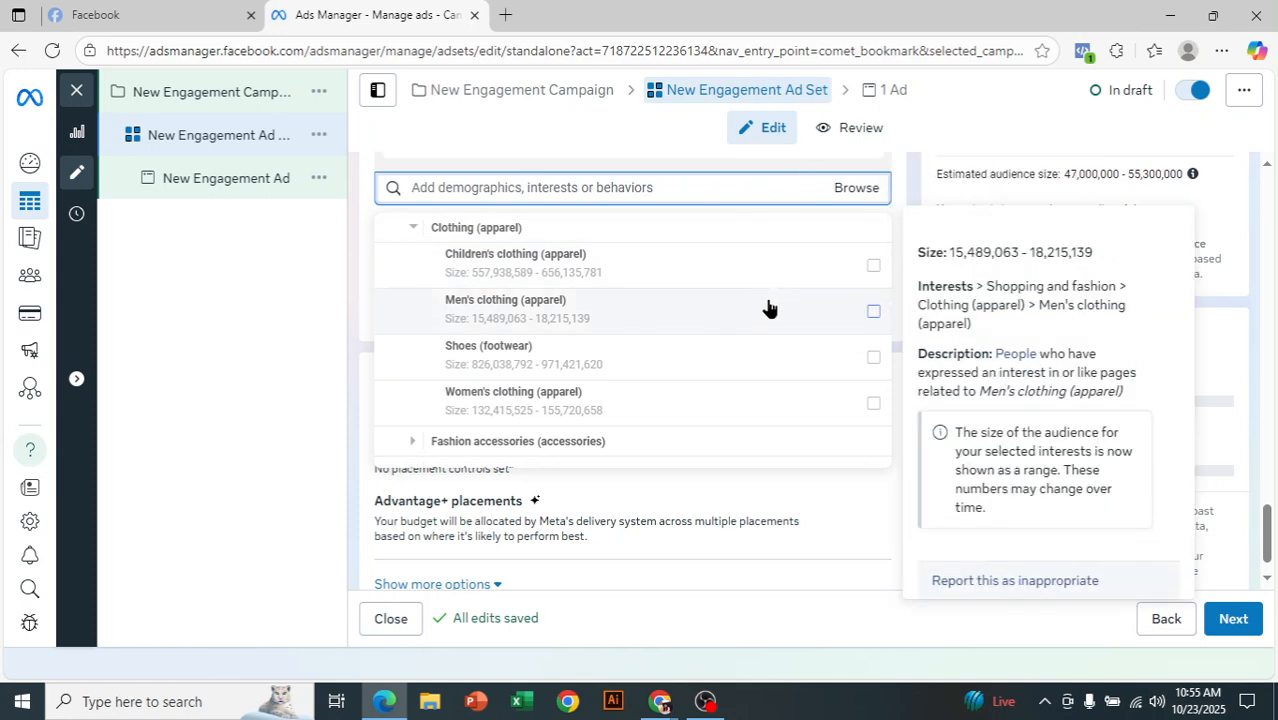
pyautogui.click(874, 313)
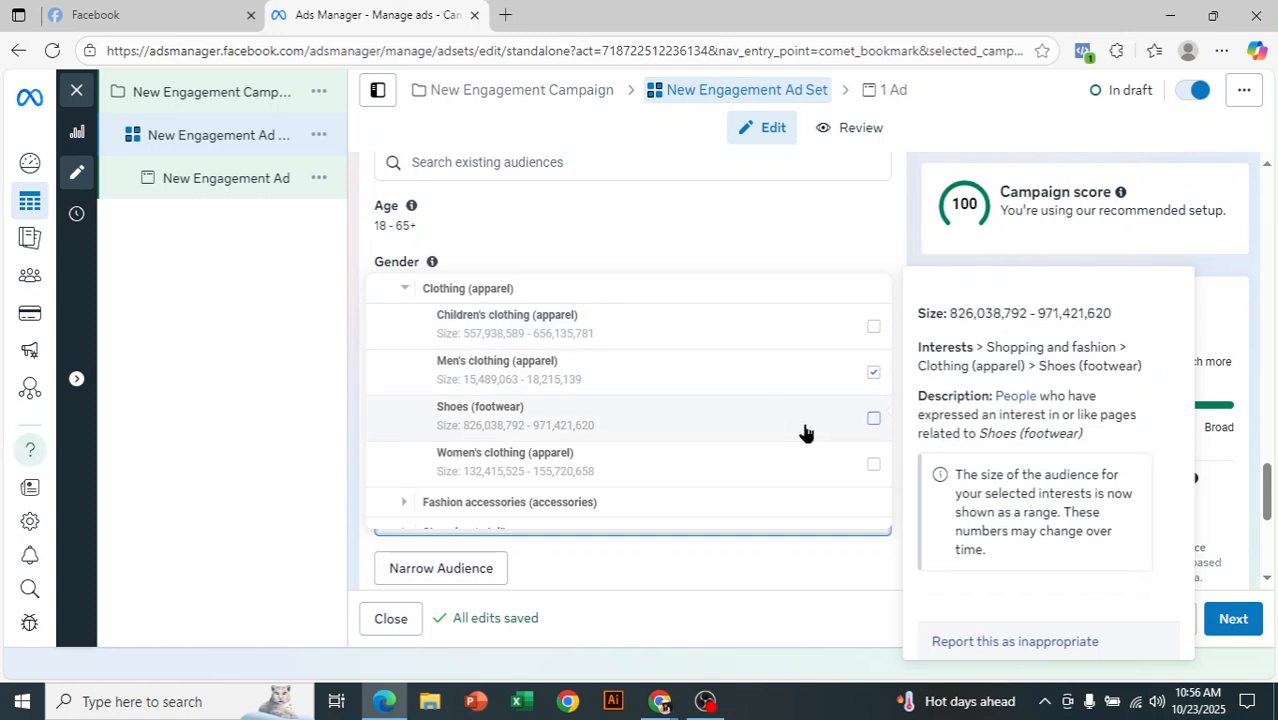
# - Collapse the Clothing (apparel) and Shopping and fashion categories in the interests list
pyautogui.scroll(-2, 793, 348)
pyautogui.scroll(-1, 560, 425)
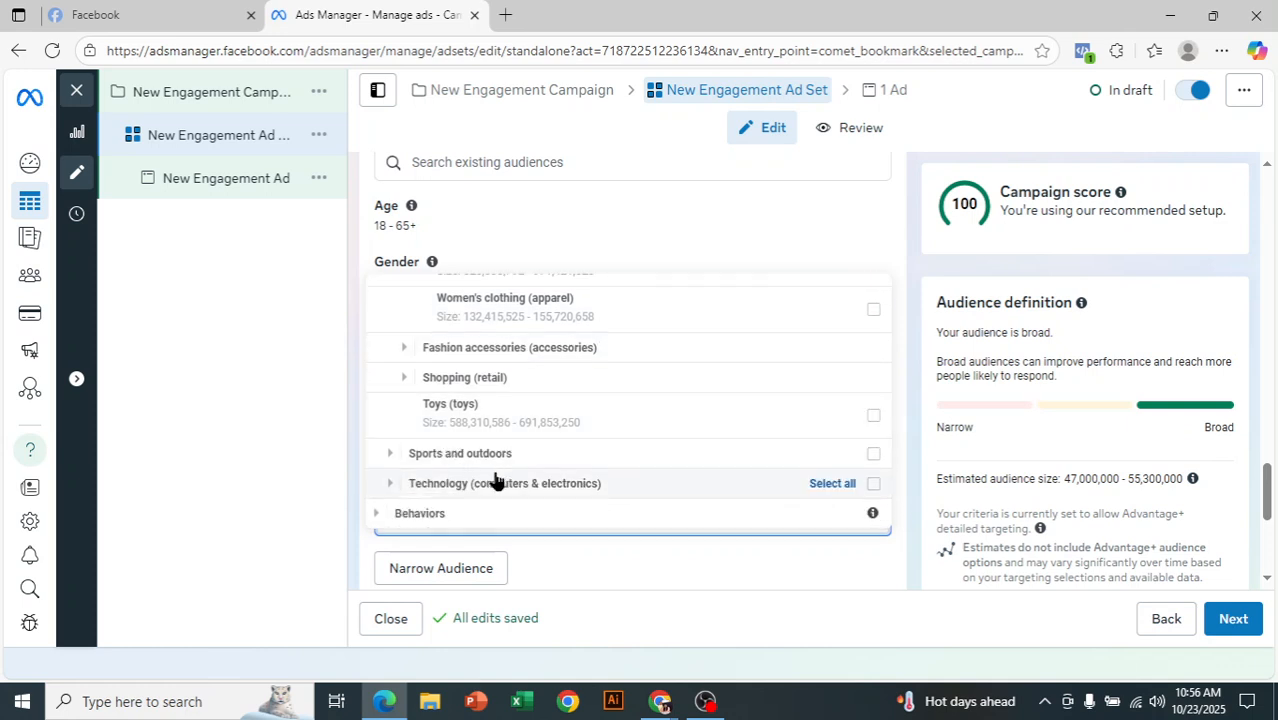
pyautogui.scroll(5, 428, 442)
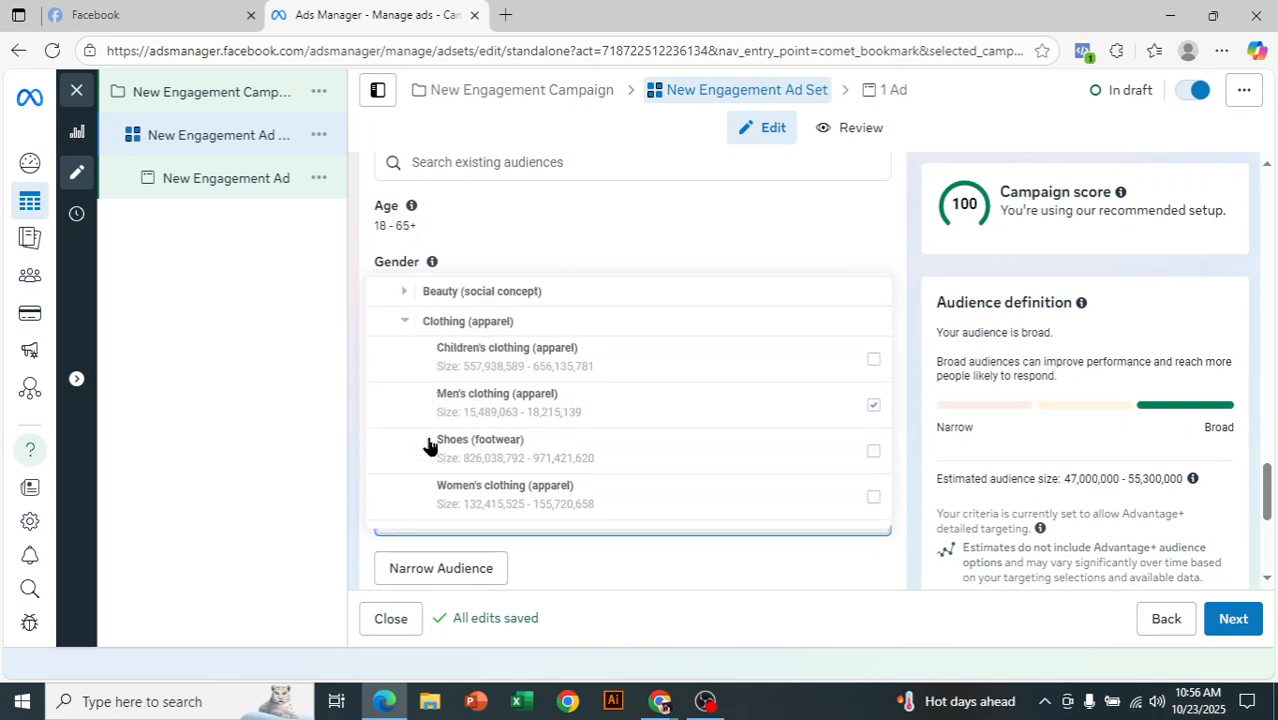
pyautogui.click(403, 416)
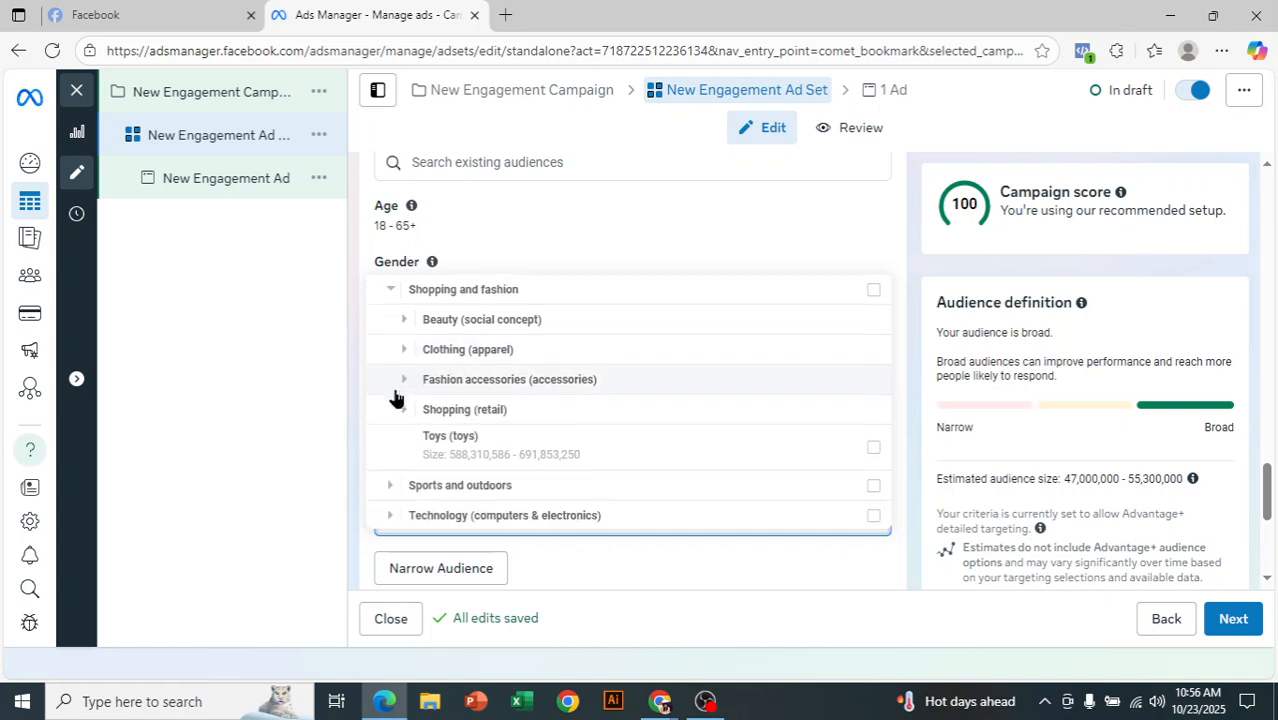
pyautogui.scroll(2, 420, 402)
pyautogui.click(390, 382)
pyautogui.scroll(2, 597, 448)
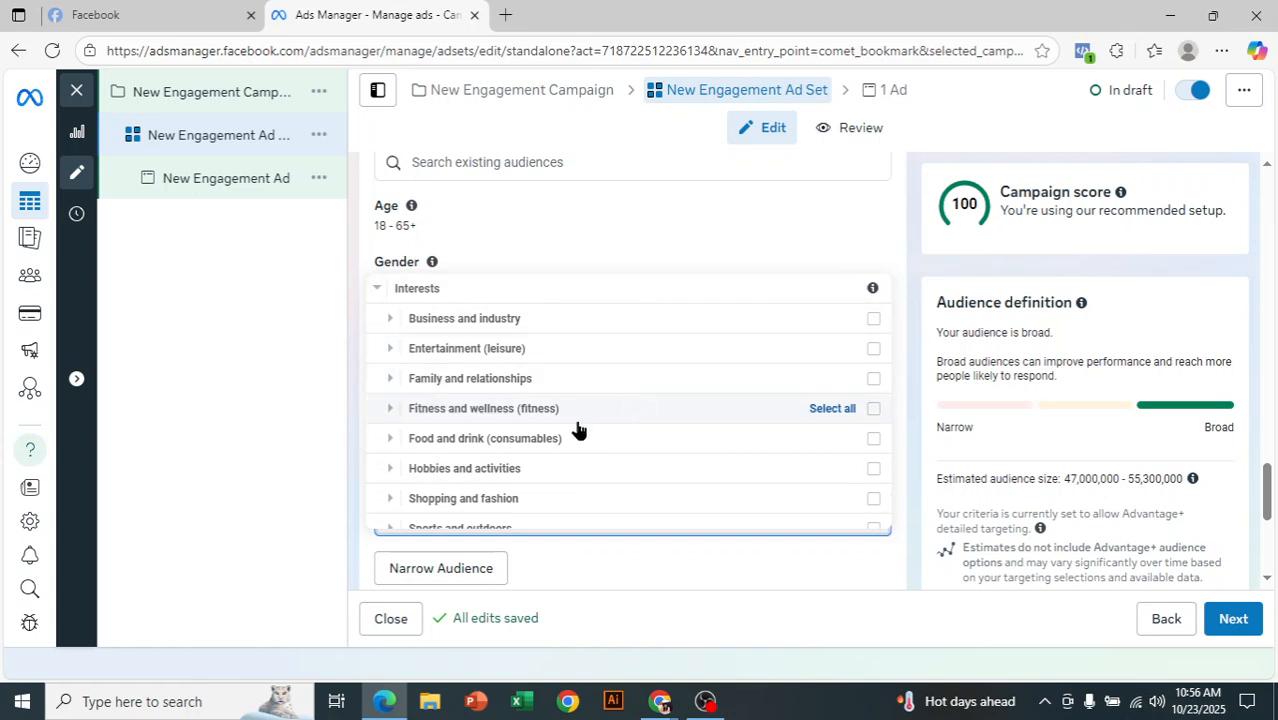
# - Add the interest Coffee from Food and drink (consumables) > Beverages to the detailed targeting
pyautogui.scroll(-2, 577, 428)
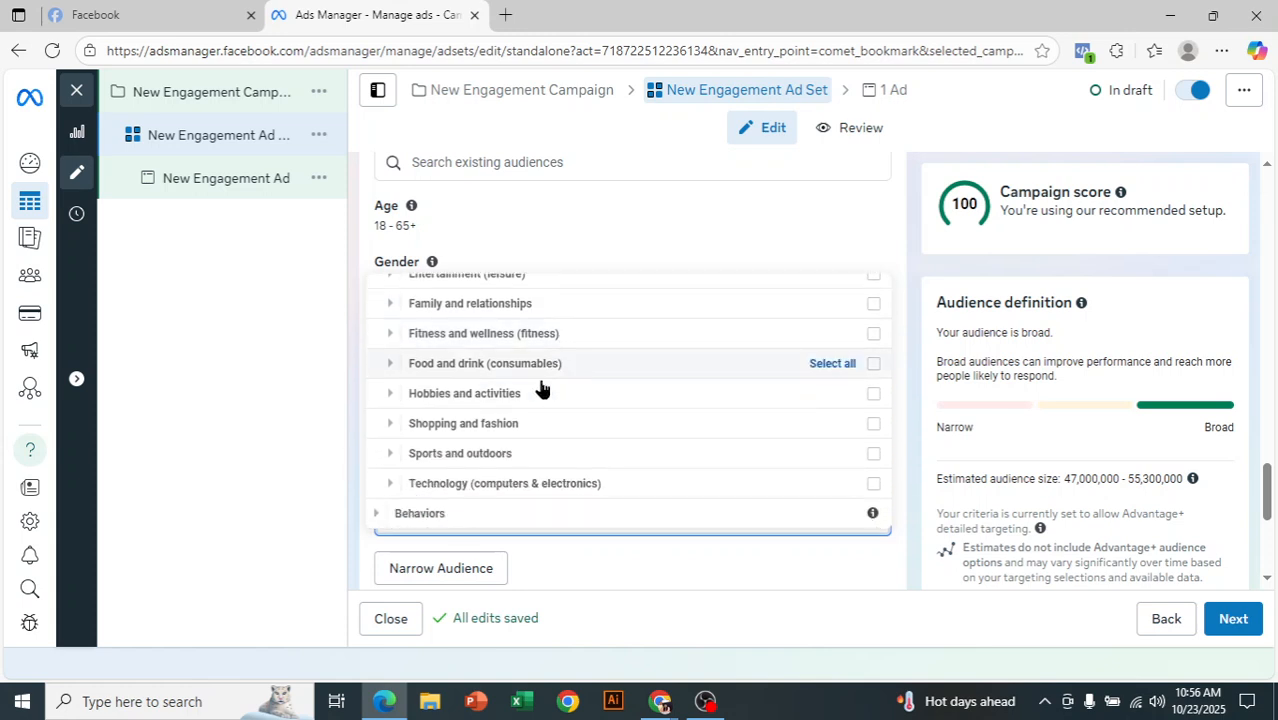
pyautogui.click(388, 365)
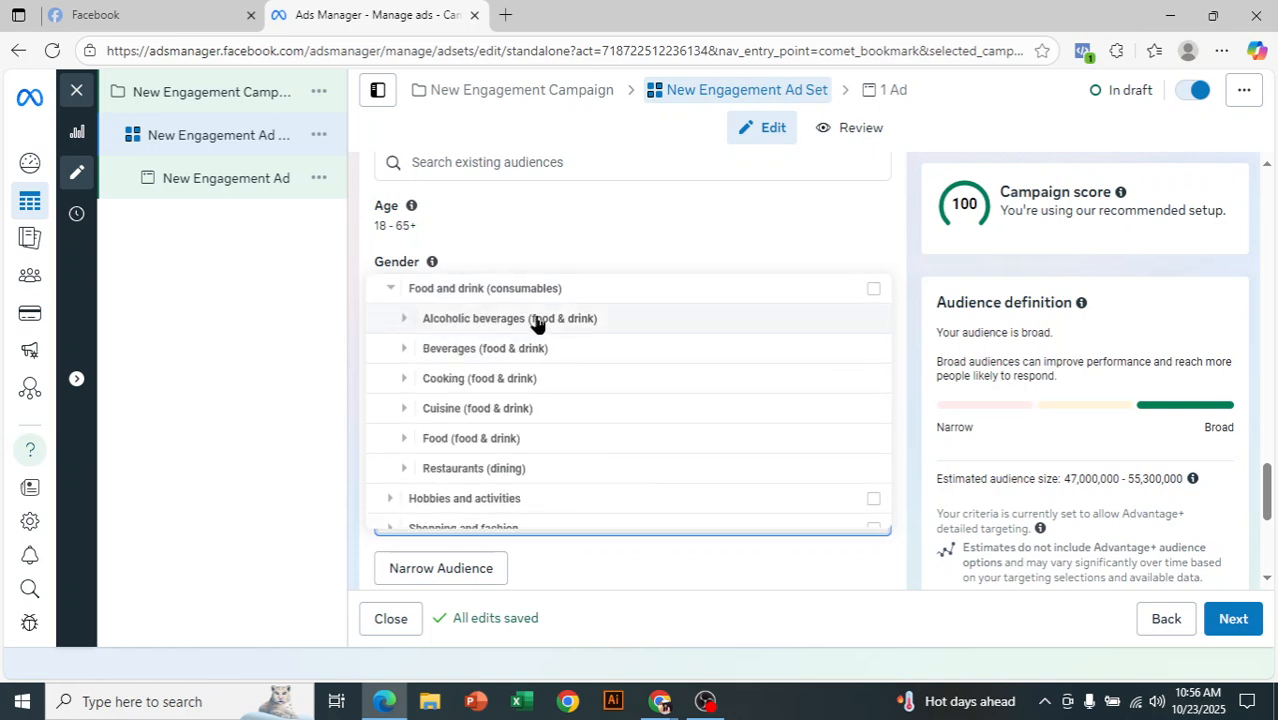
pyautogui.click(404, 350)
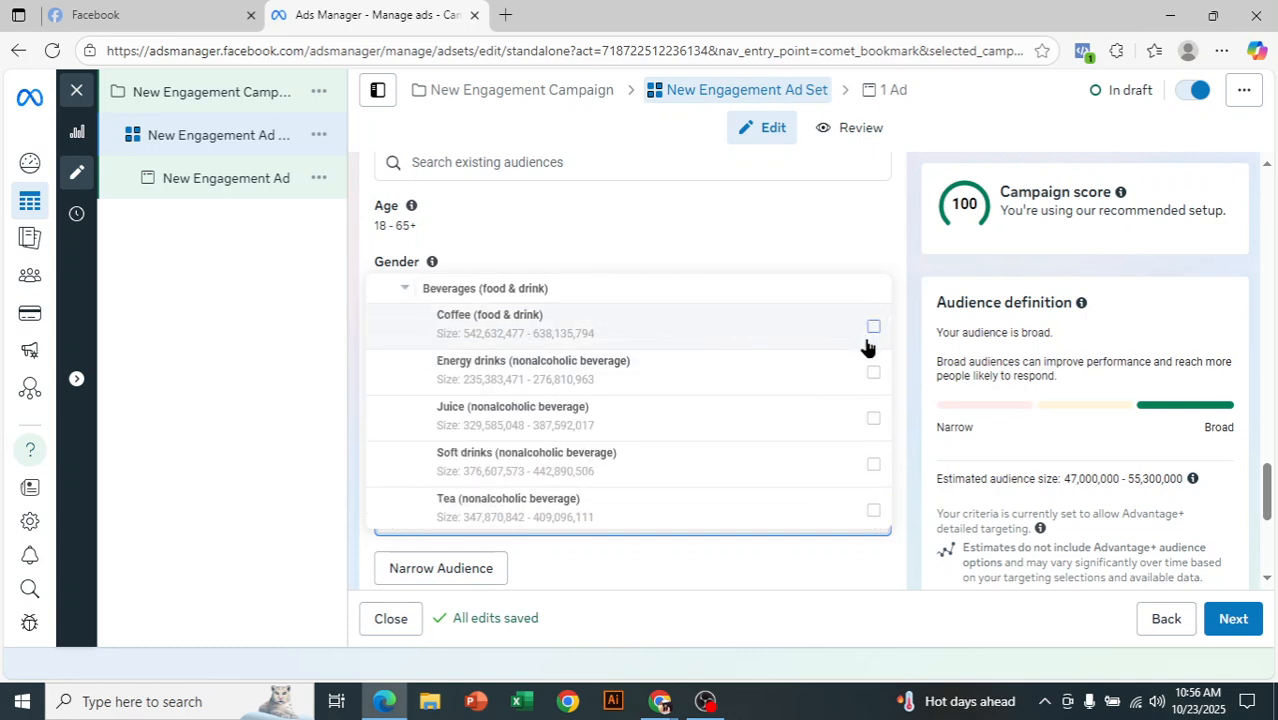
pyautogui.moveTo(870, 343)
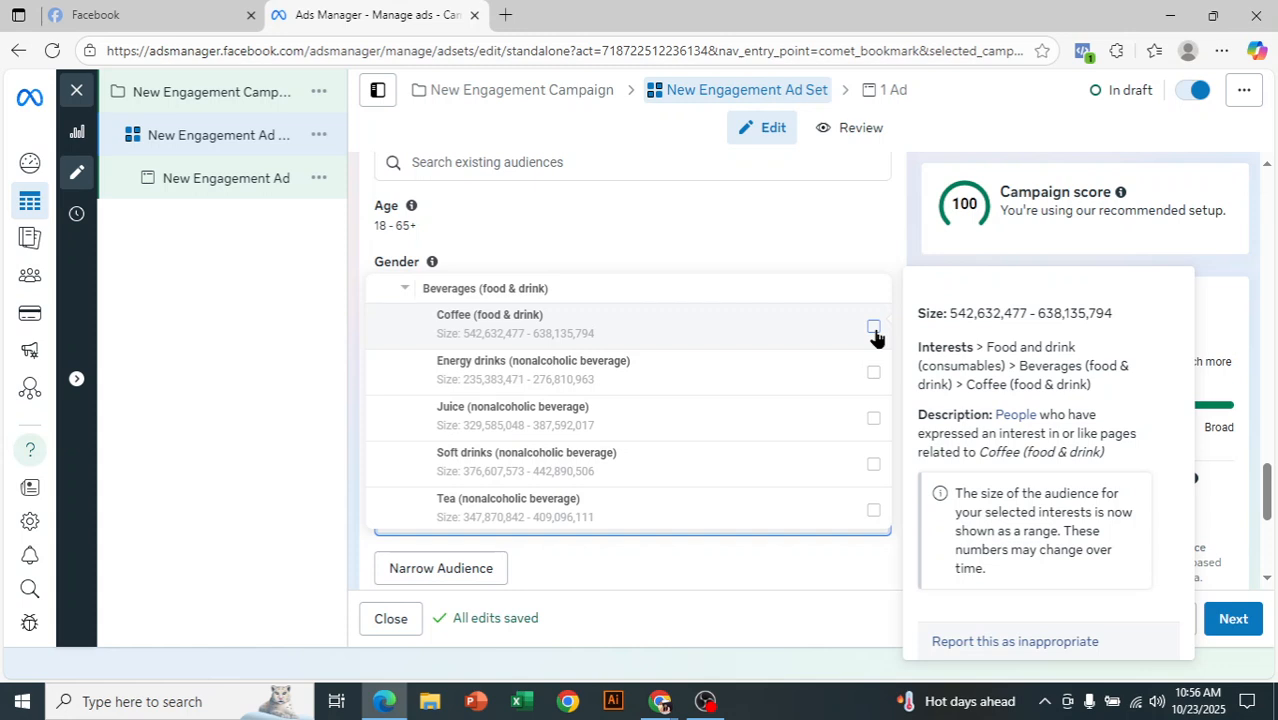
pyautogui.click(874, 329)
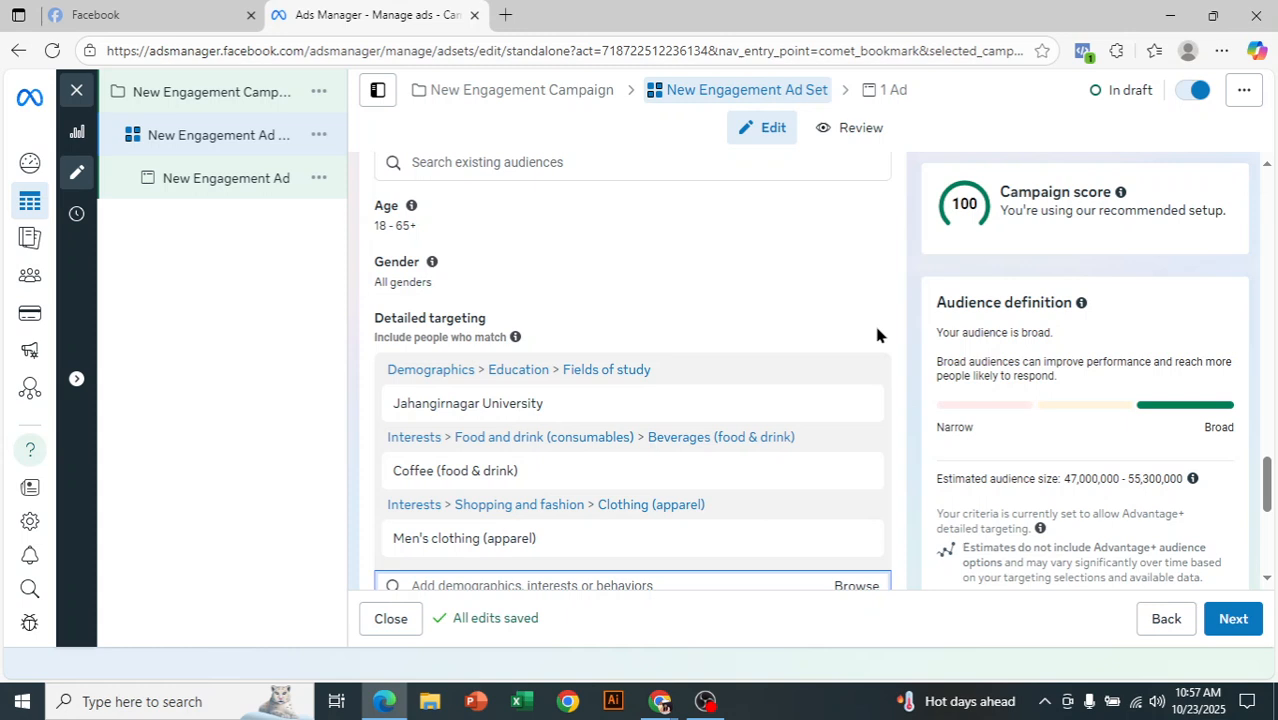
# - Close the browse list and examine the selected detailed targeting entries alongside the audience definition, location, age and gender settings
pyautogui.scroll(-1, 880, 335)
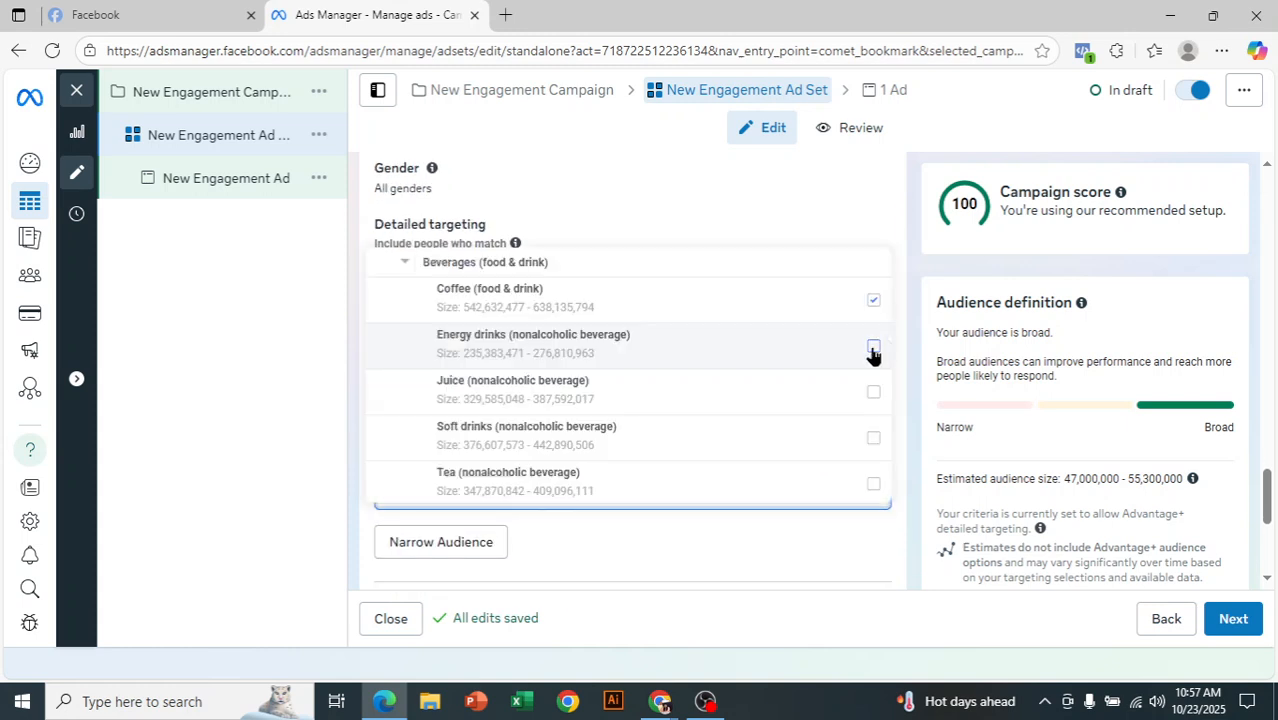
pyautogui.click(929, 437)
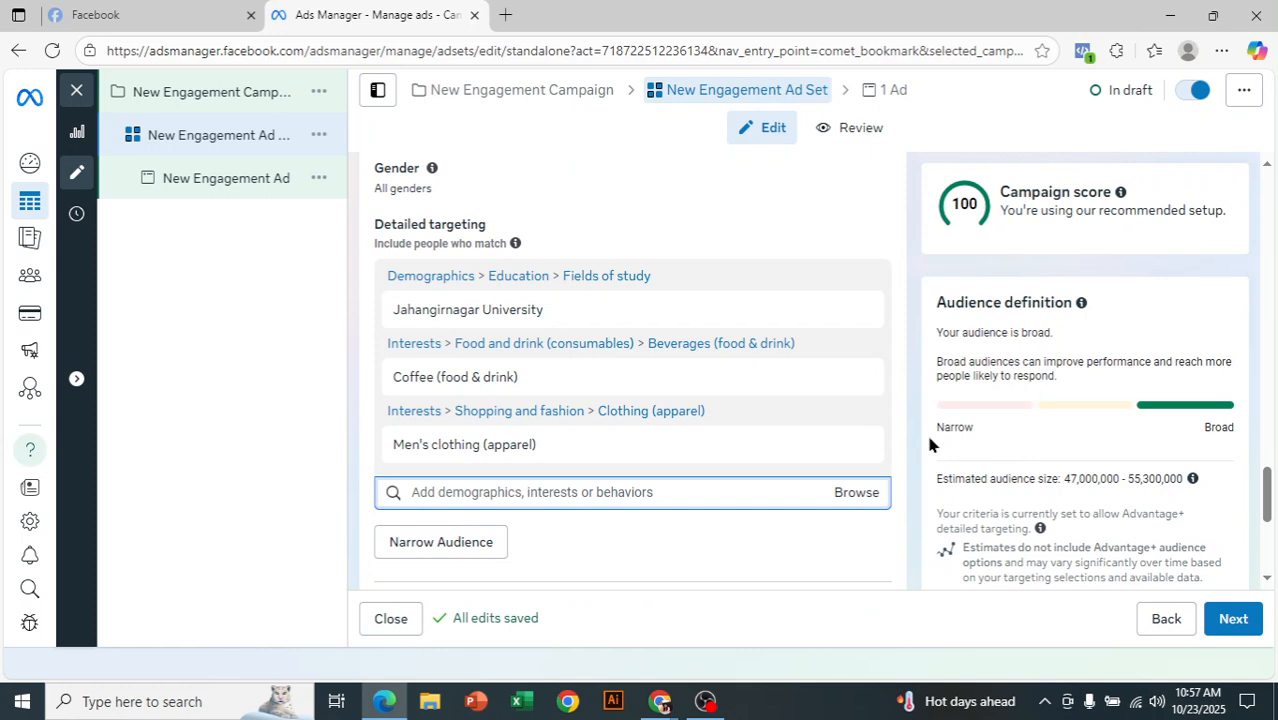
pyautogui.moveTo(826, 314)
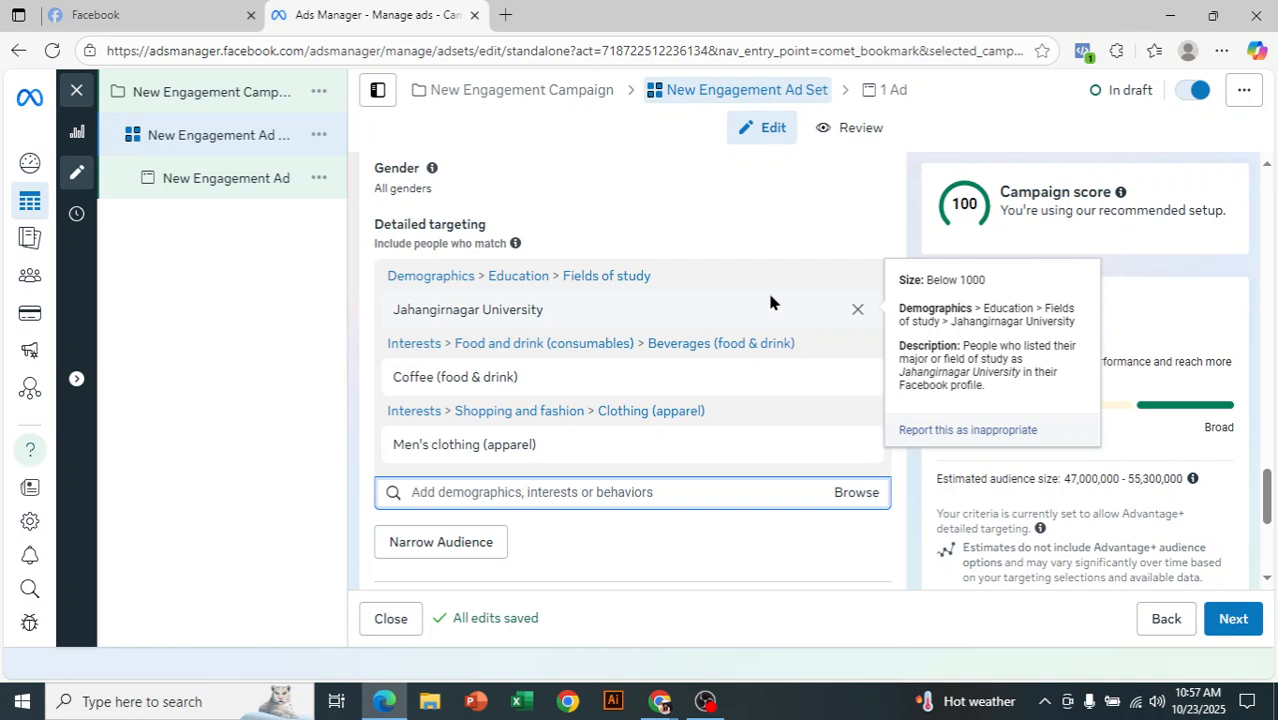
pyautogui.scroll(-1, 684, 355)
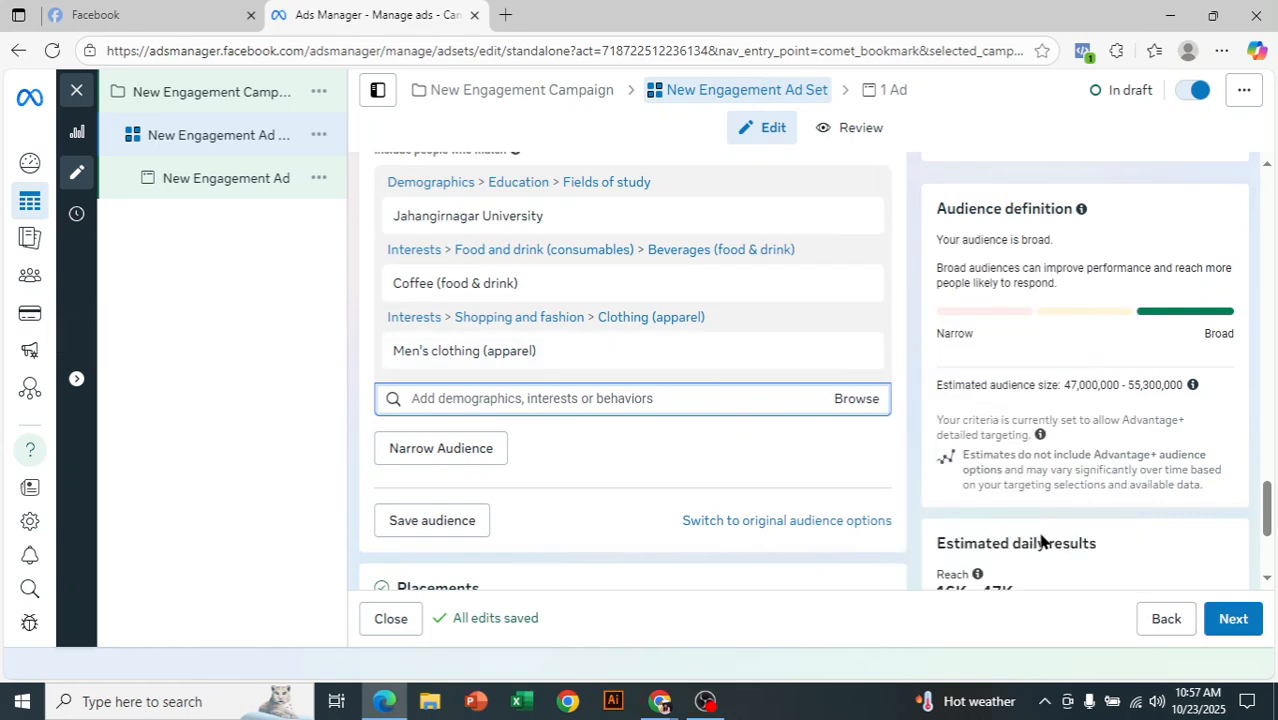
pyautogui.scroll(1, 890, 486)
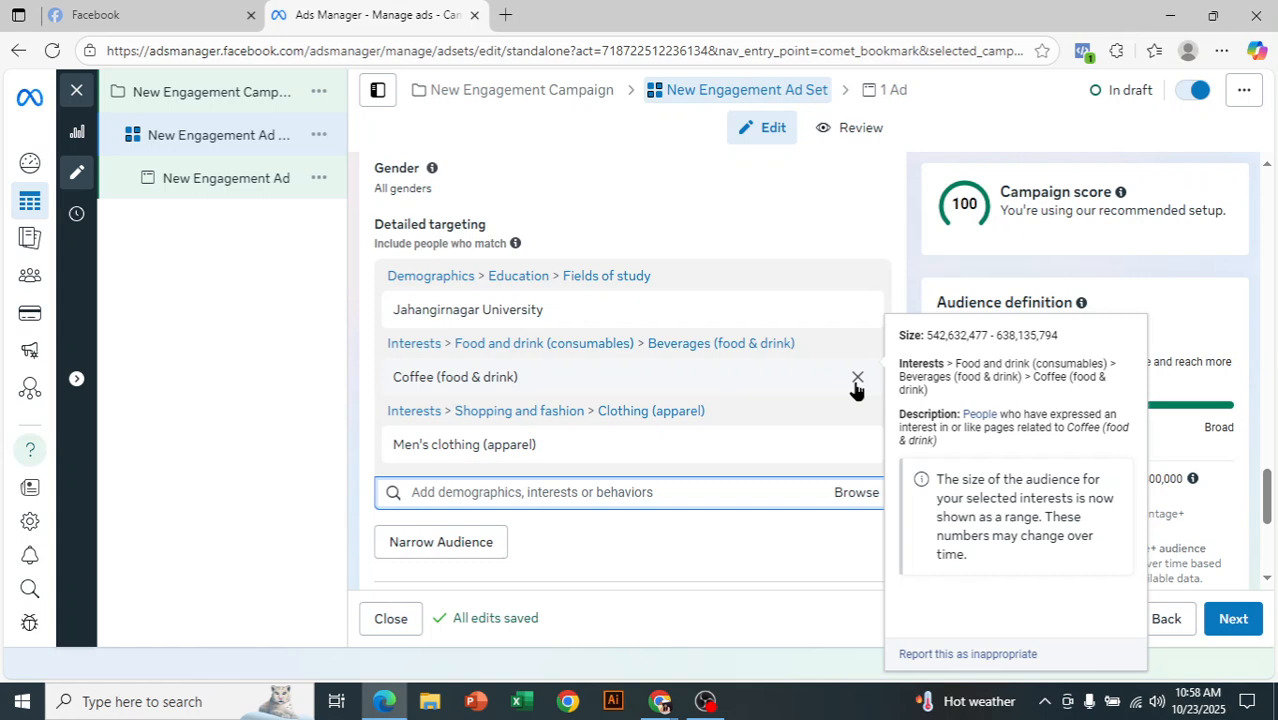
pyautogui.scroll(-1, 839, 337)
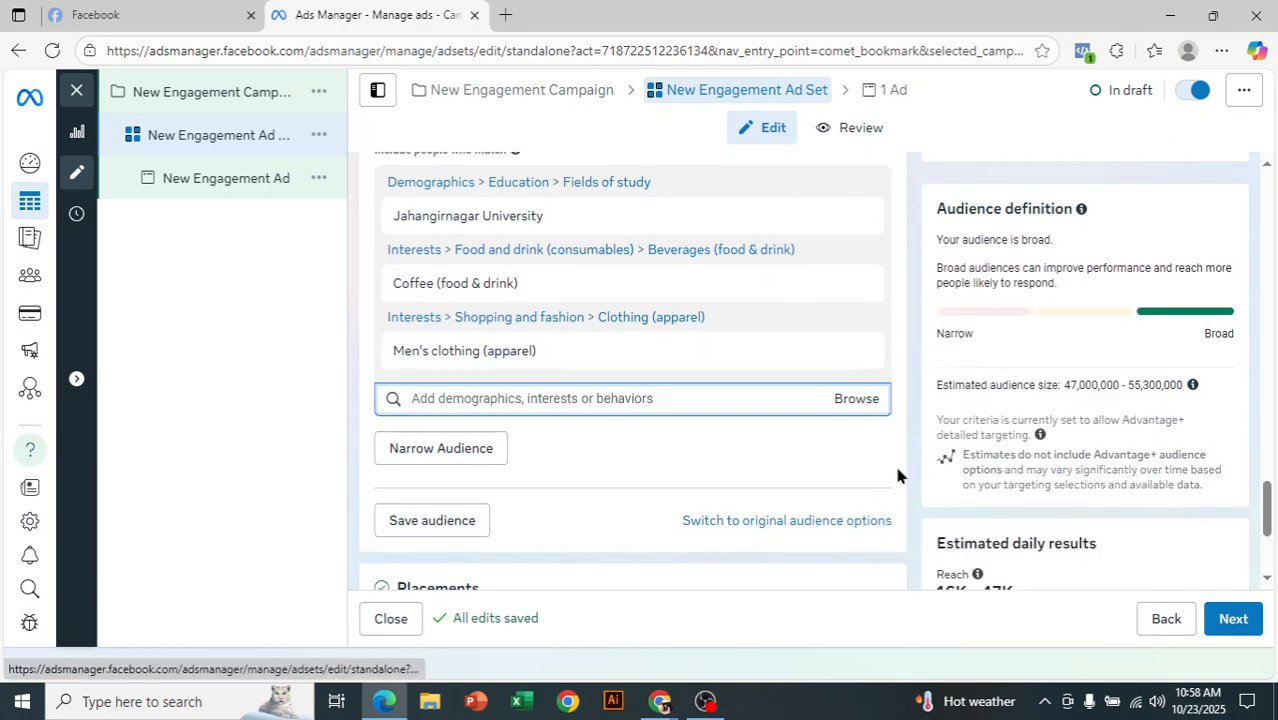
pyautogui.scroll(1, 897, 475)
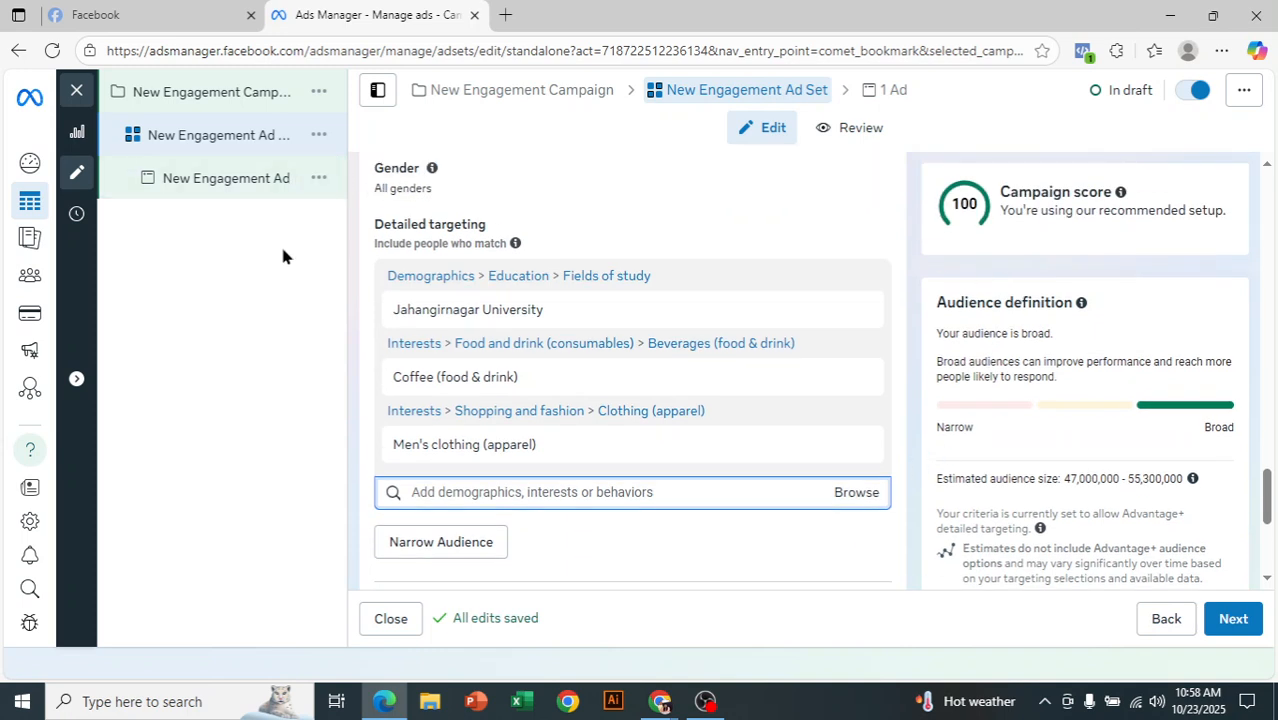
pyautogui.scroll(2, 900, 305)
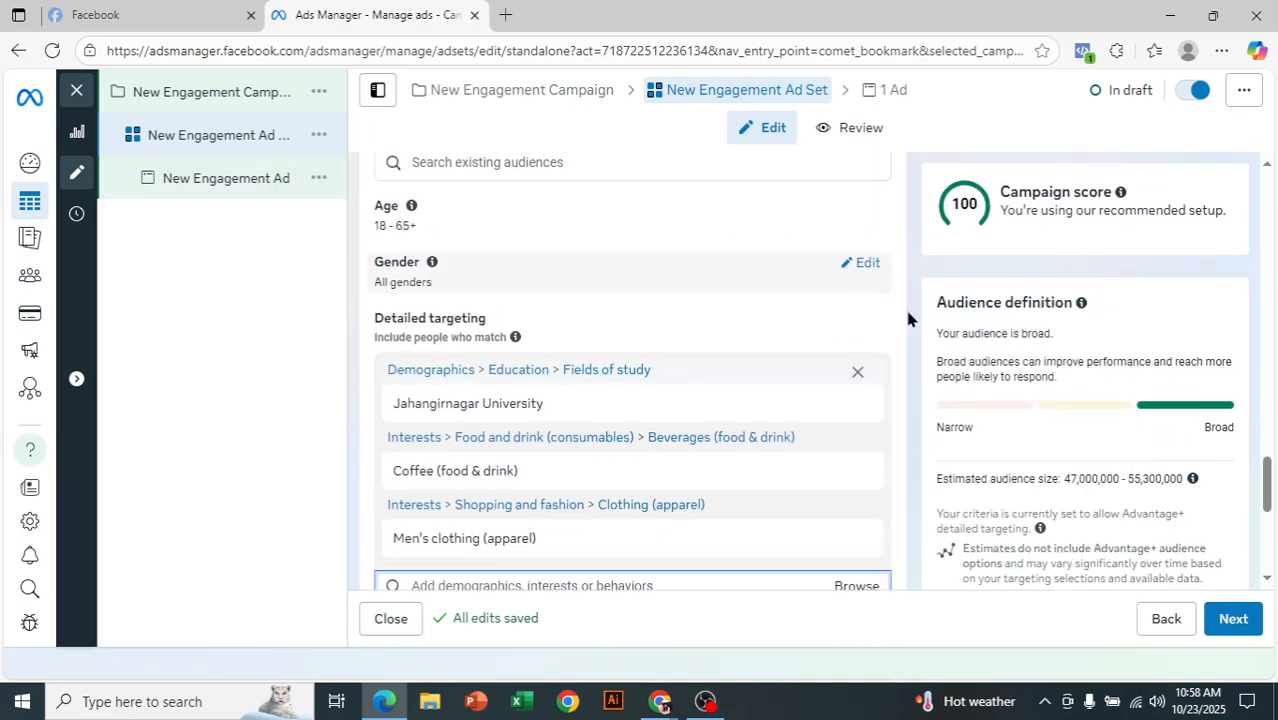
pyautogui.scroll(3, 907, 316)
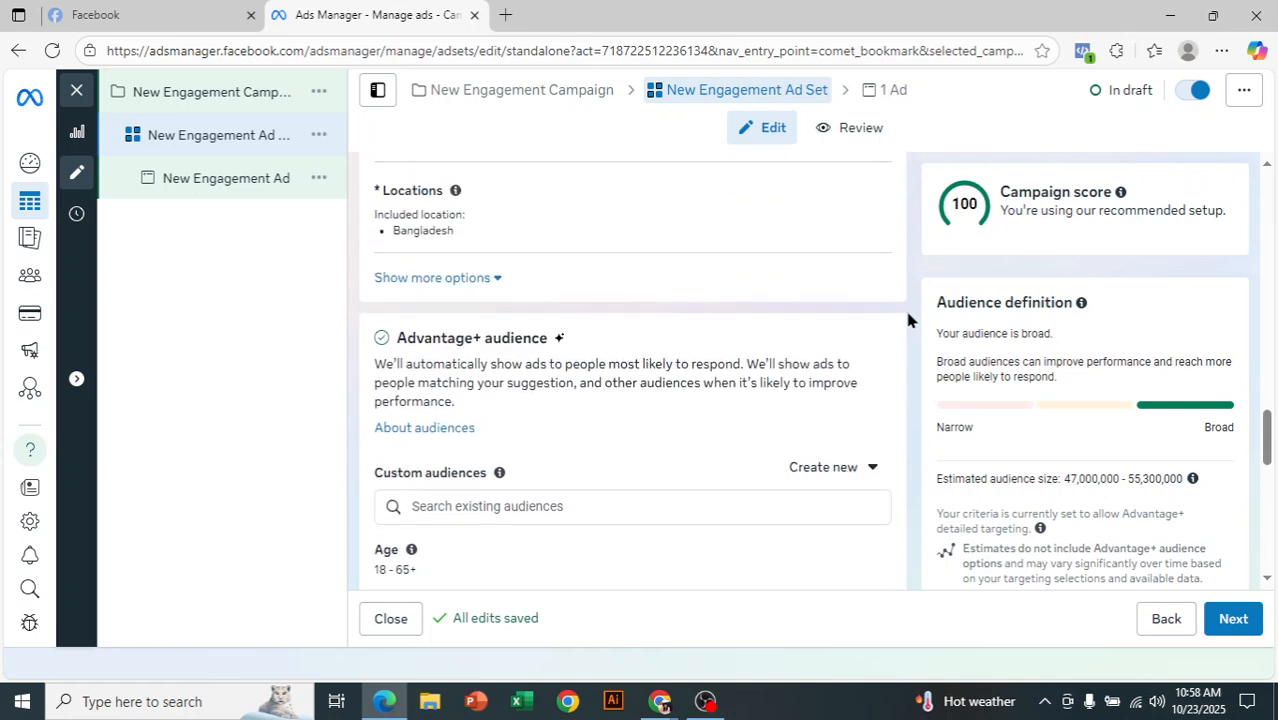
pyautogui.scroll(-5, 904, 306)
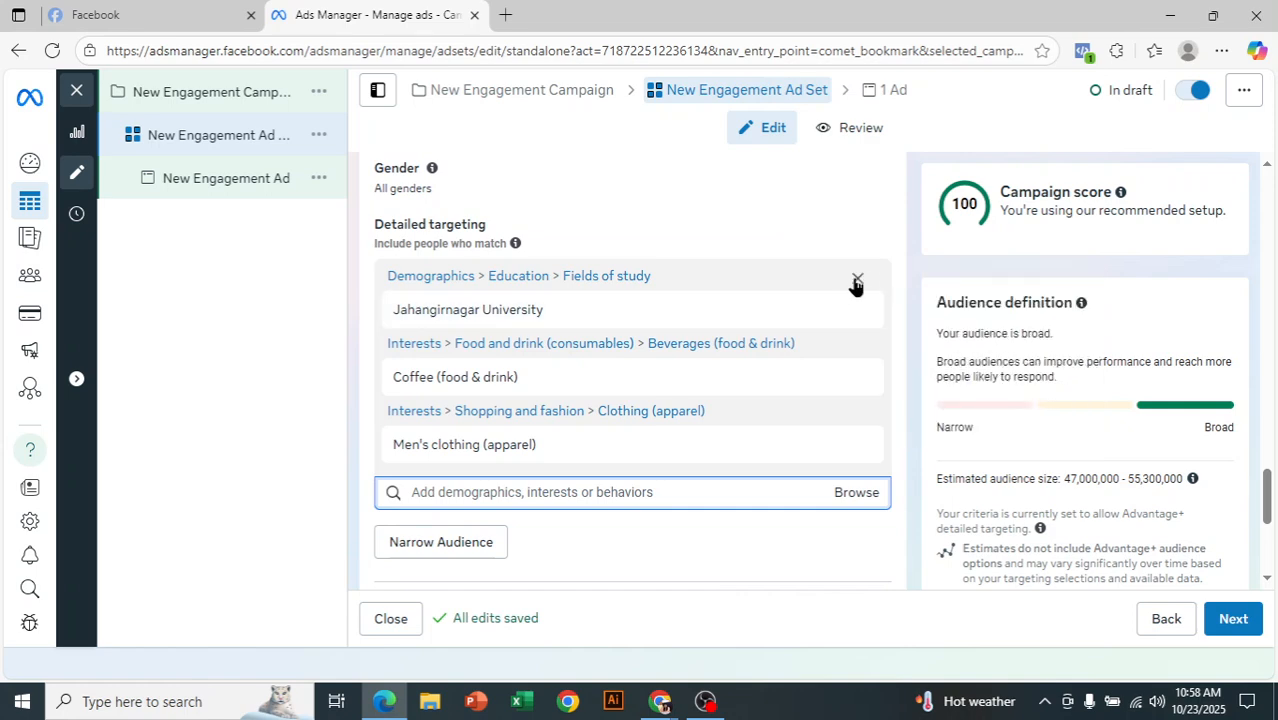
# - Remove the Jahangirnagar University field of study from the detailed targeting and browse the Anniversary option under Behaviors
pyautogui.click(856, 280)
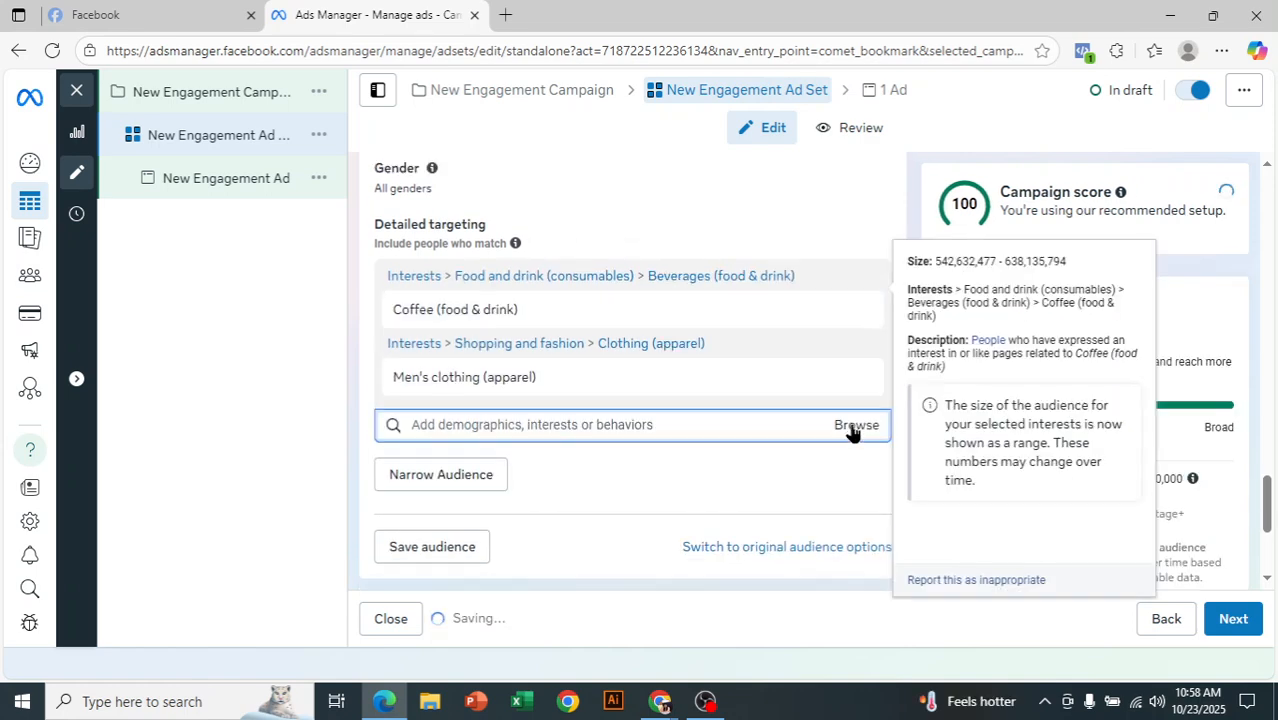
pyautogui.click(851, 427)
pyautogui.scroll(-1, 665, 443)
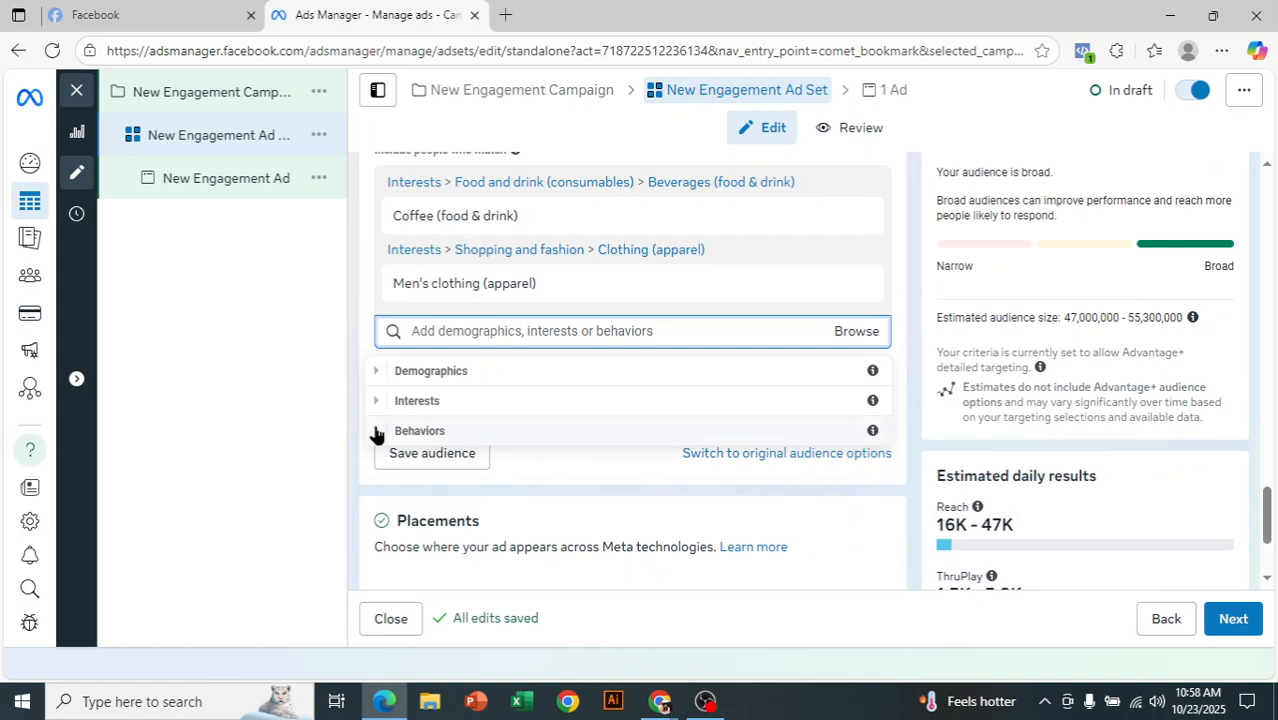
pyautogui.click(377, 431)
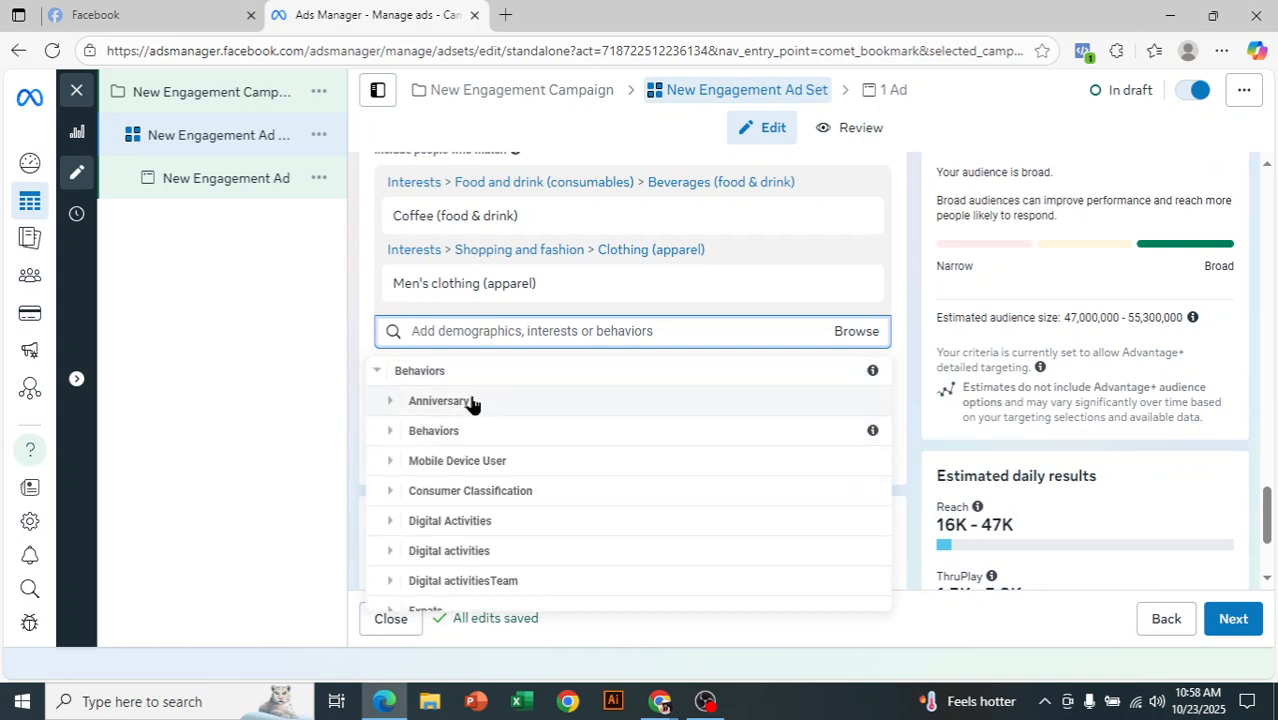
pyautogui.click(390, 401)
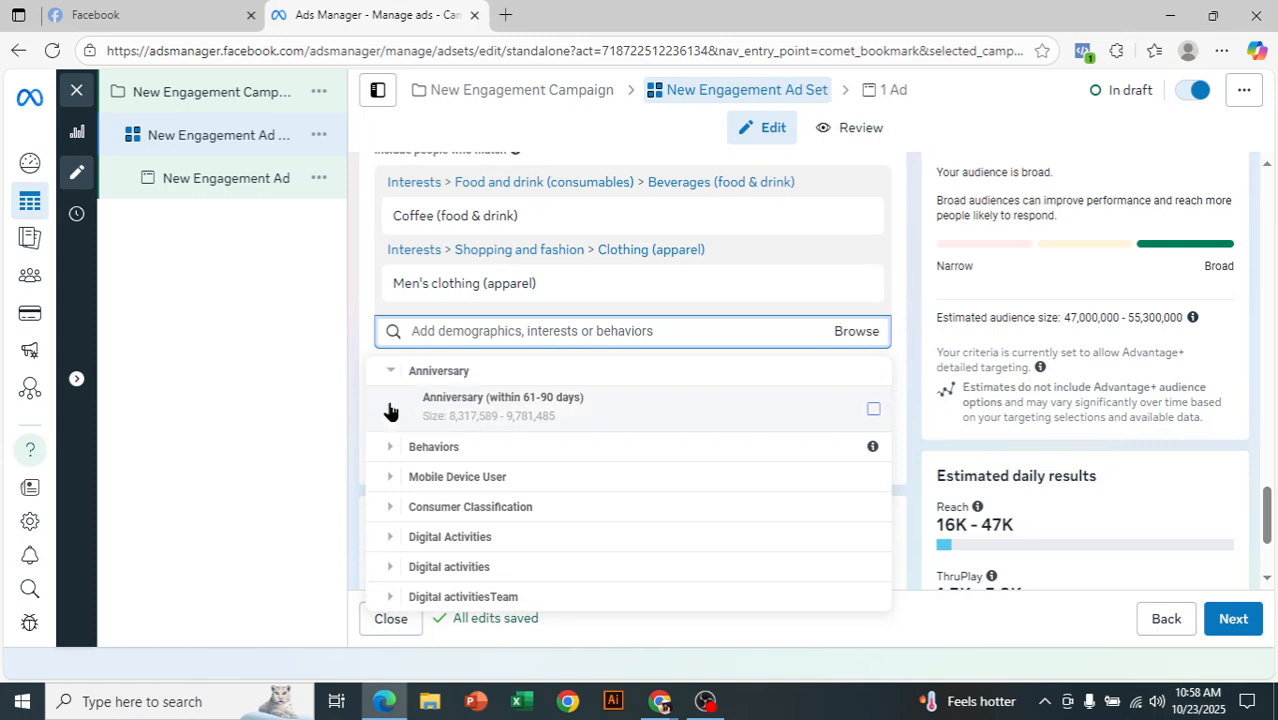
pyautogui.moveTo(478, 422)
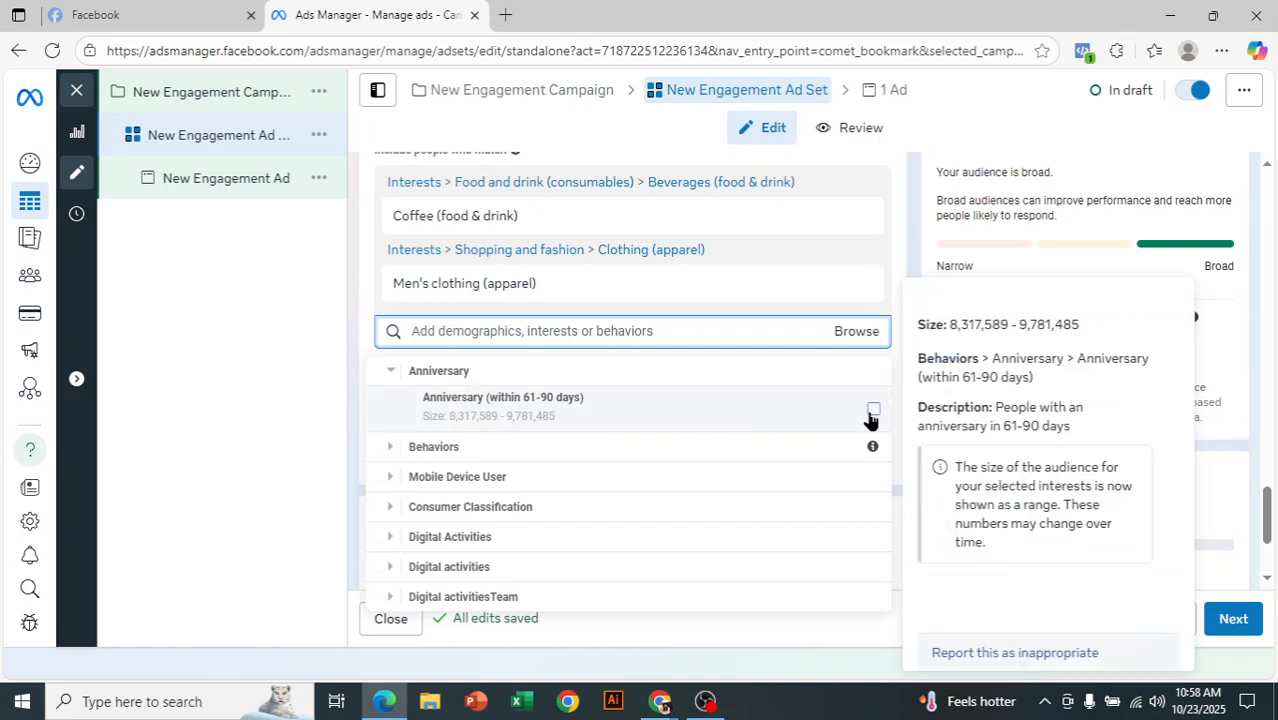
# - Add the behavior Engaged Shoppers from Behaviors > Purchase behavior to the detailed targeting and close the browse list
pyautogui.scroll(-4, 725, 443)
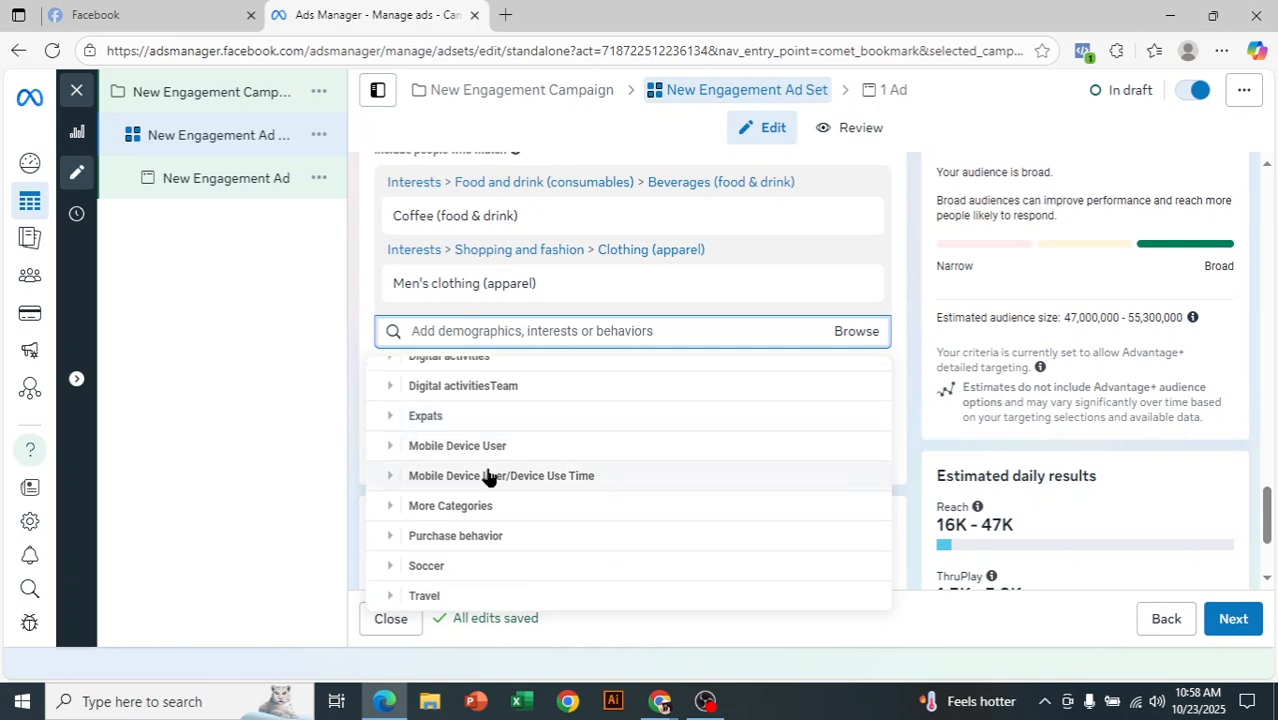
pyautogui.click(389, 540)
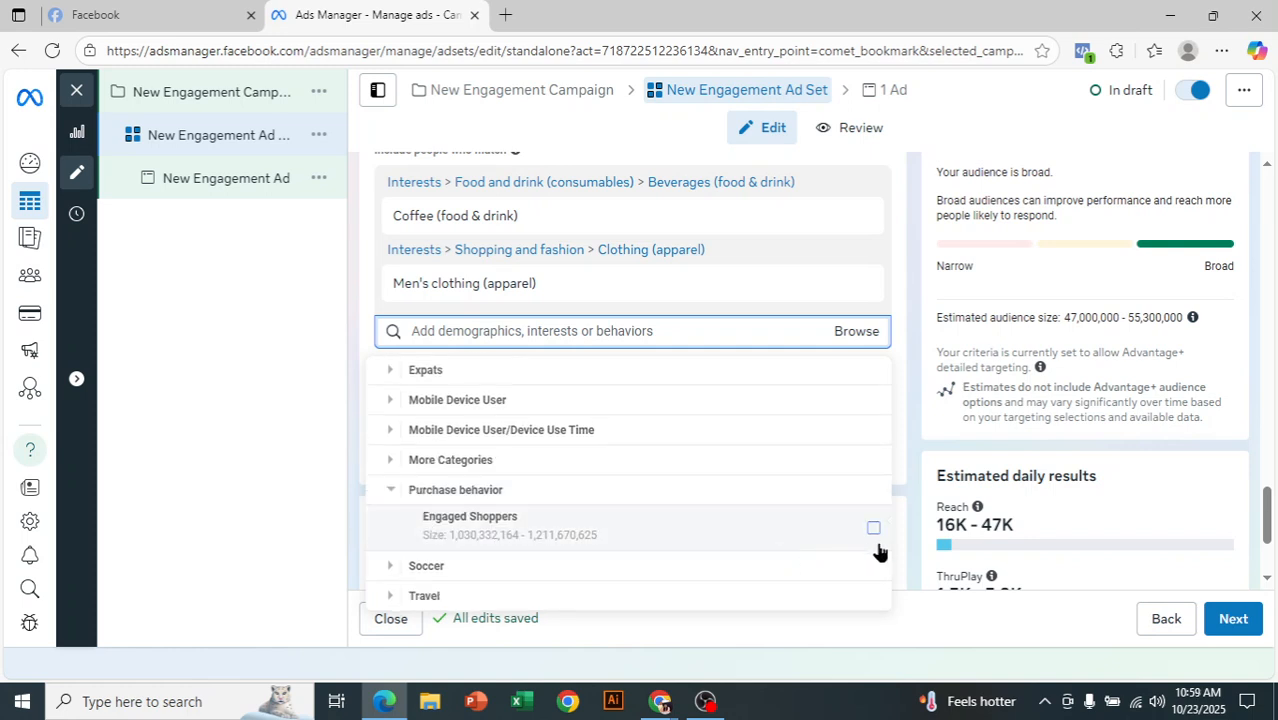
pyautogui.moveTo(873, 531)
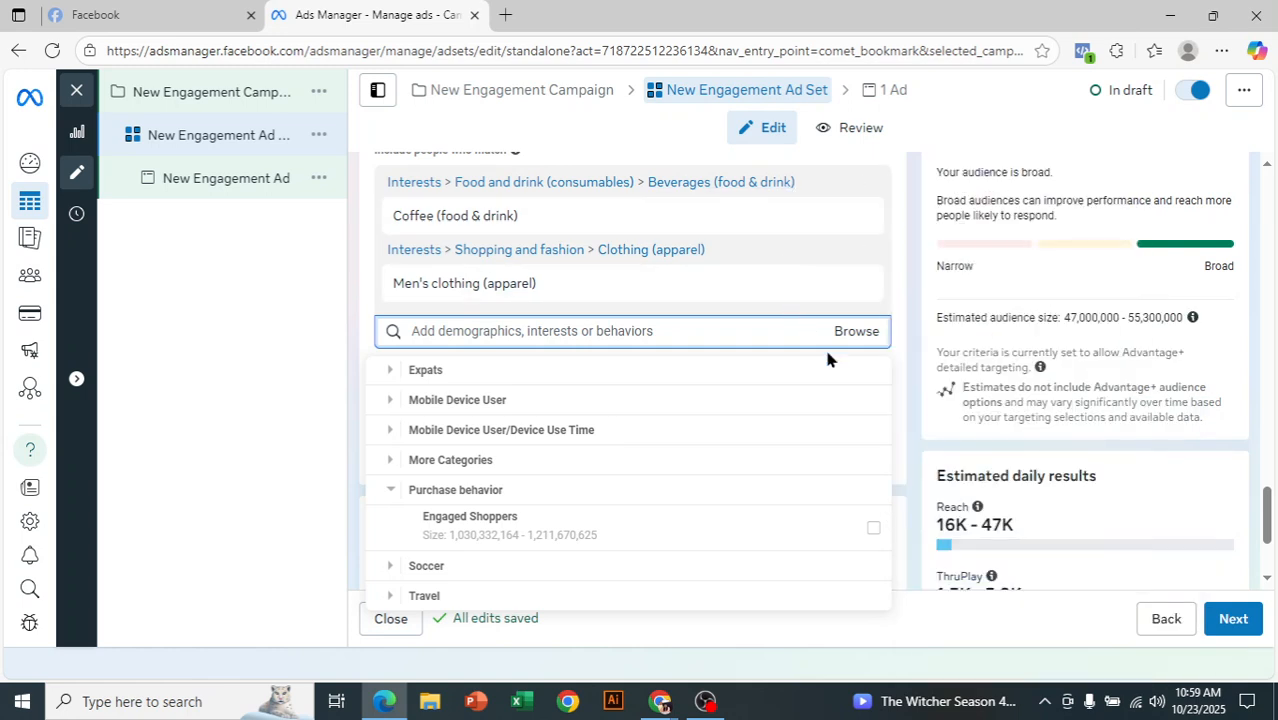
pyautogui.moveTo(720, 538)
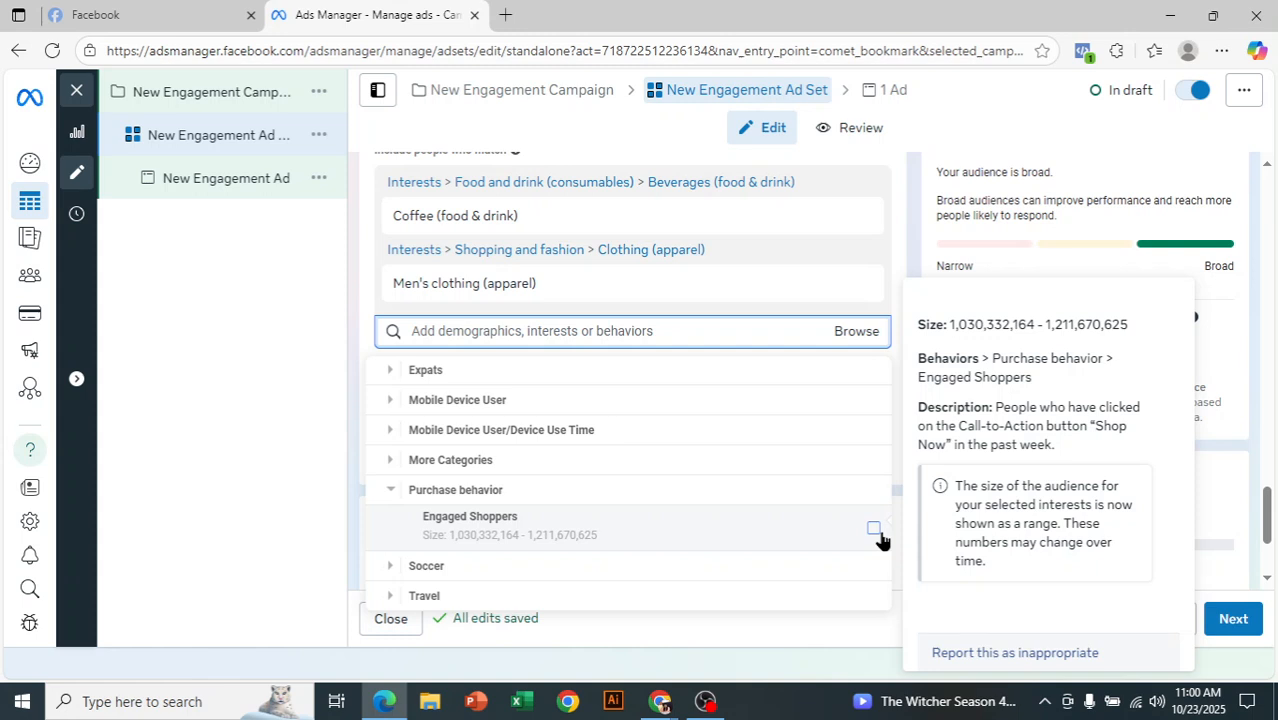
pyautogui.click(760, 535)
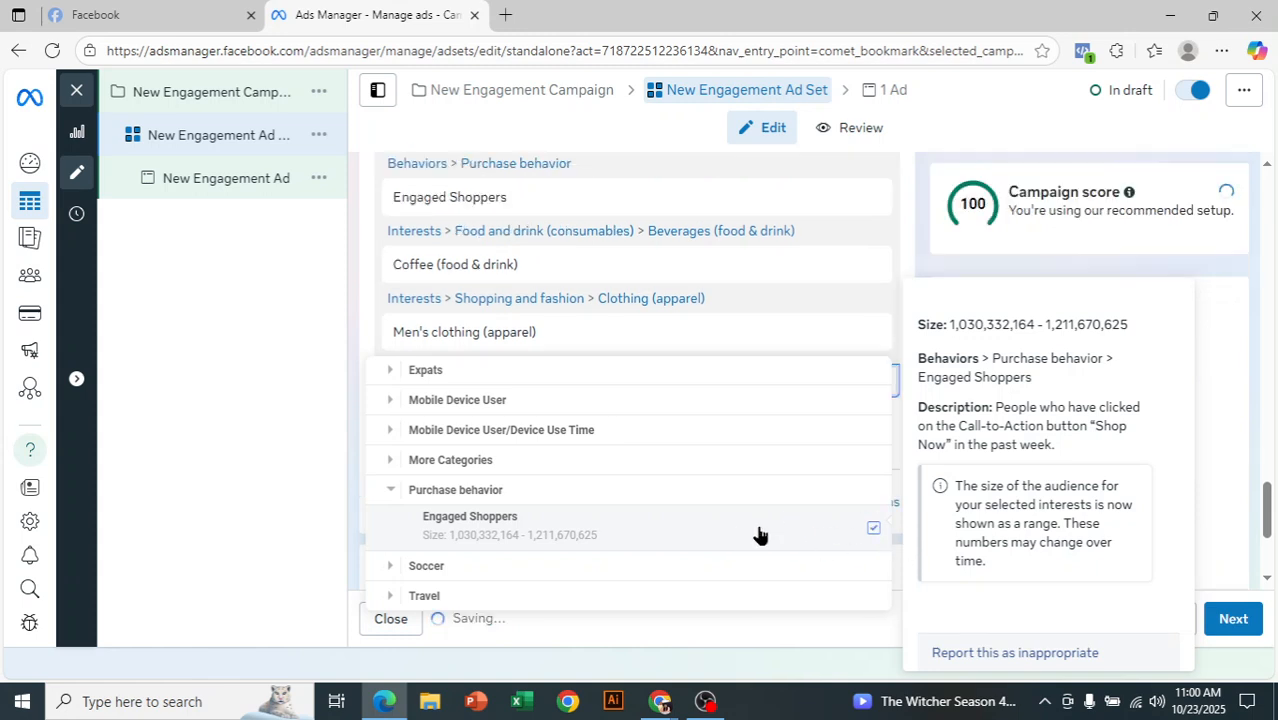
pyautogui.click(213, 437)
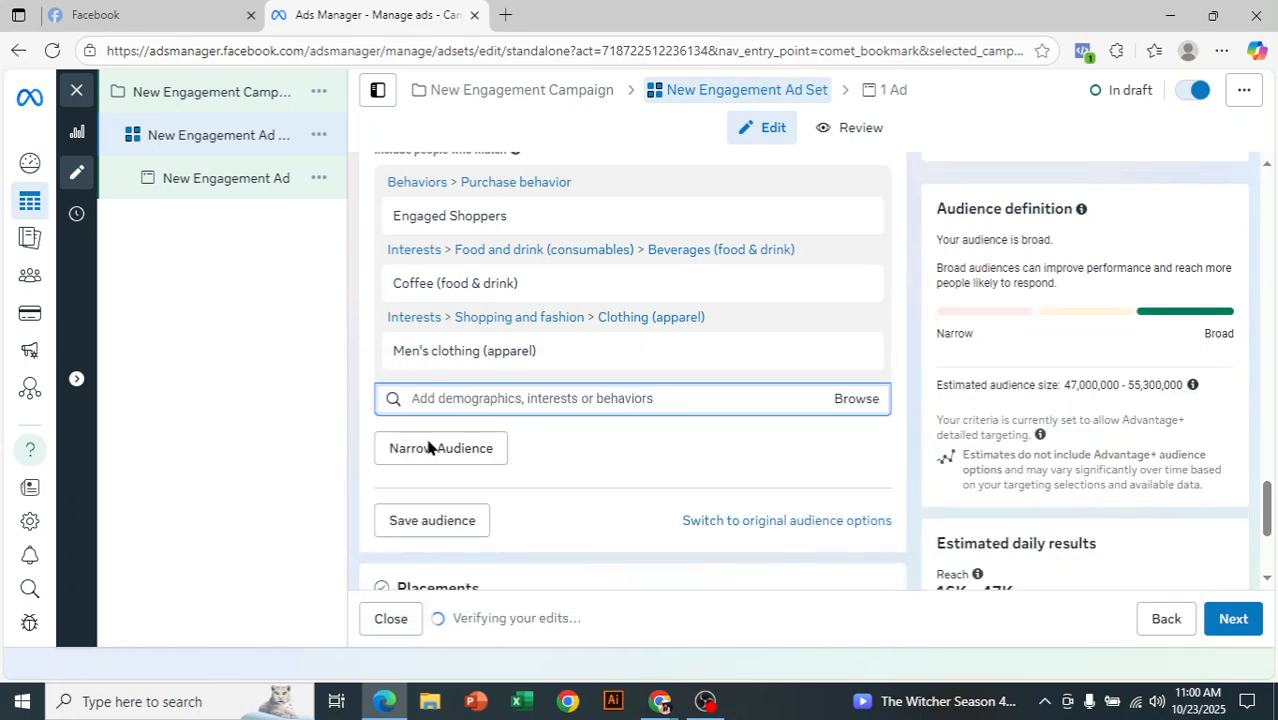
# - Remove Engaged Shoppers, Coffee (food & drink) and Men's clothing (apparel) from the detailed targeting
pyautogui.scroll(1, 964, 485)
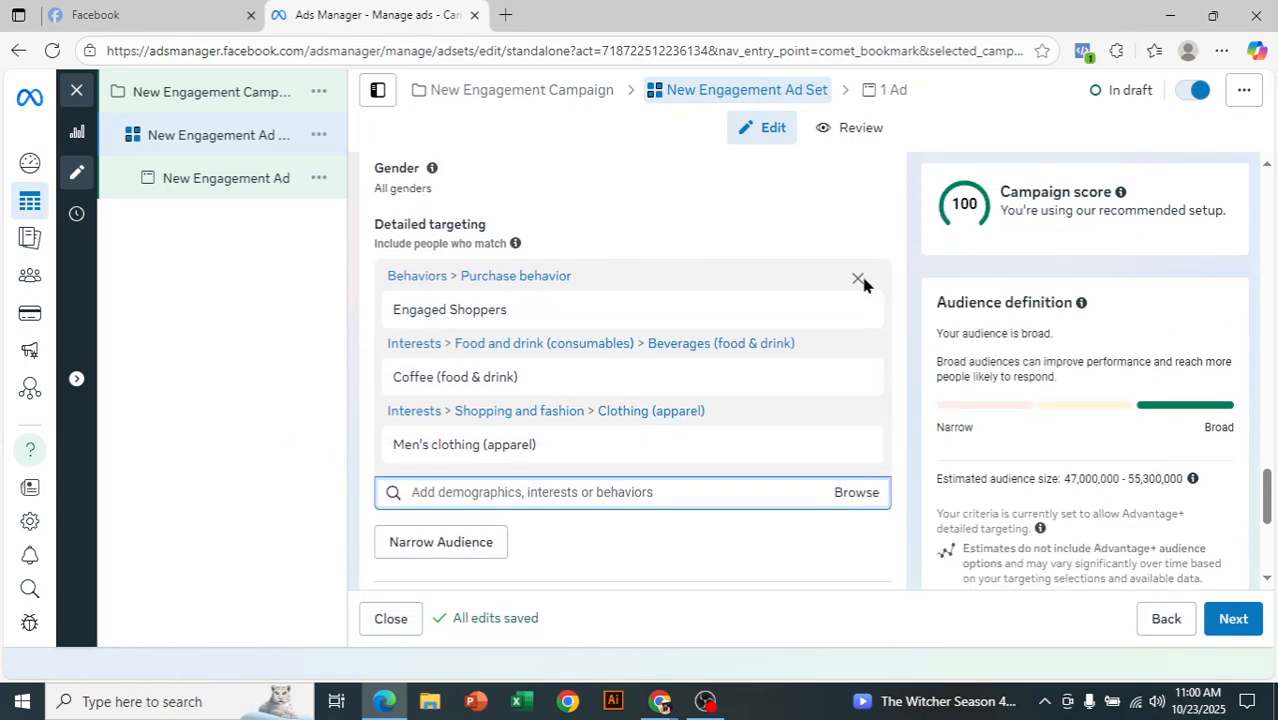
pyautogui.scroll(-2, 764, 420)
pyautogui.scroll(2, 764, 420)
pyautogui.moveTo(856, 290)
pyautogui.click(856, 283)
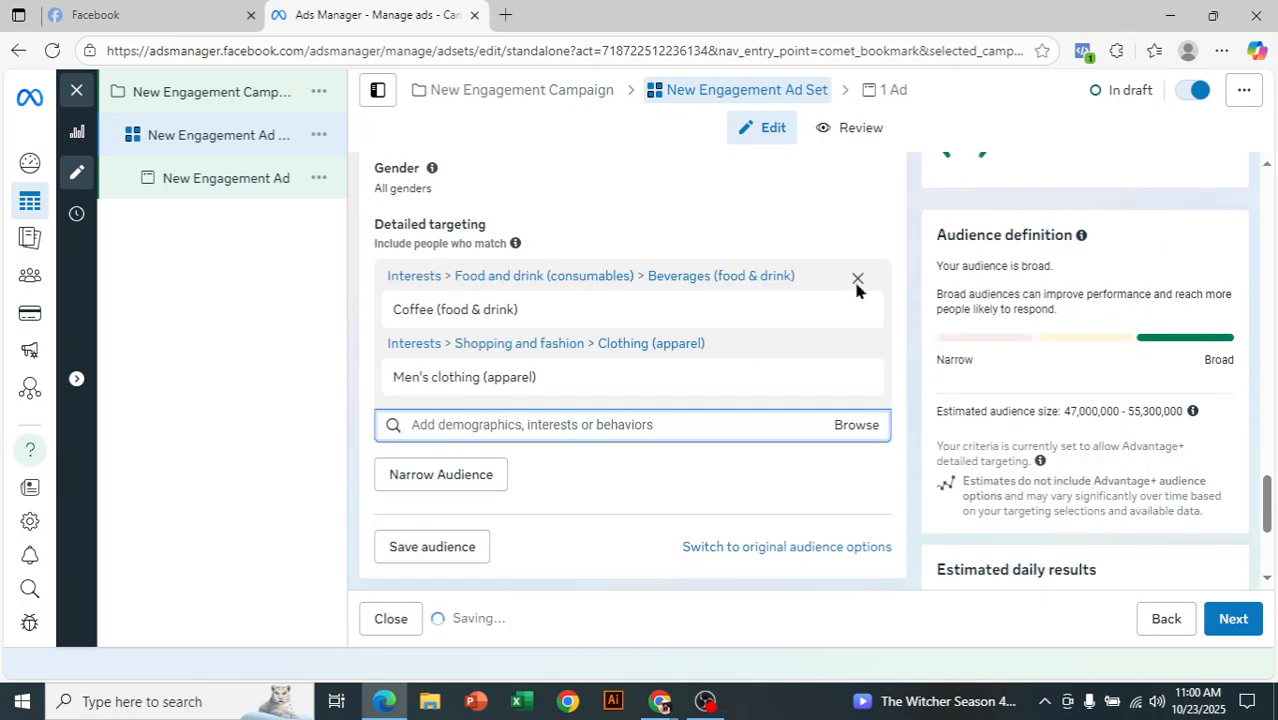
pyautogui.click(857, 281)
pyautogui.click(861, 312)
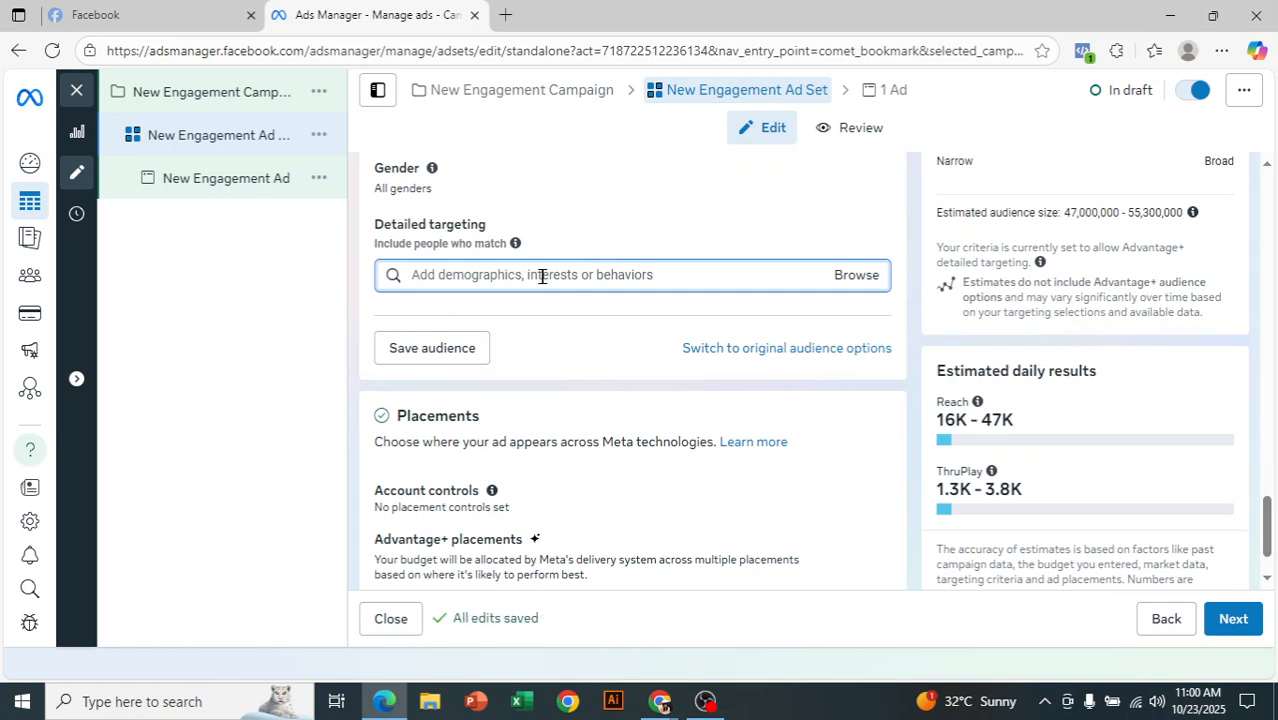
# - Search the detailed targeting for "hand" and add the interest Handbags (accessories)
pyautogui.click(847, 283)
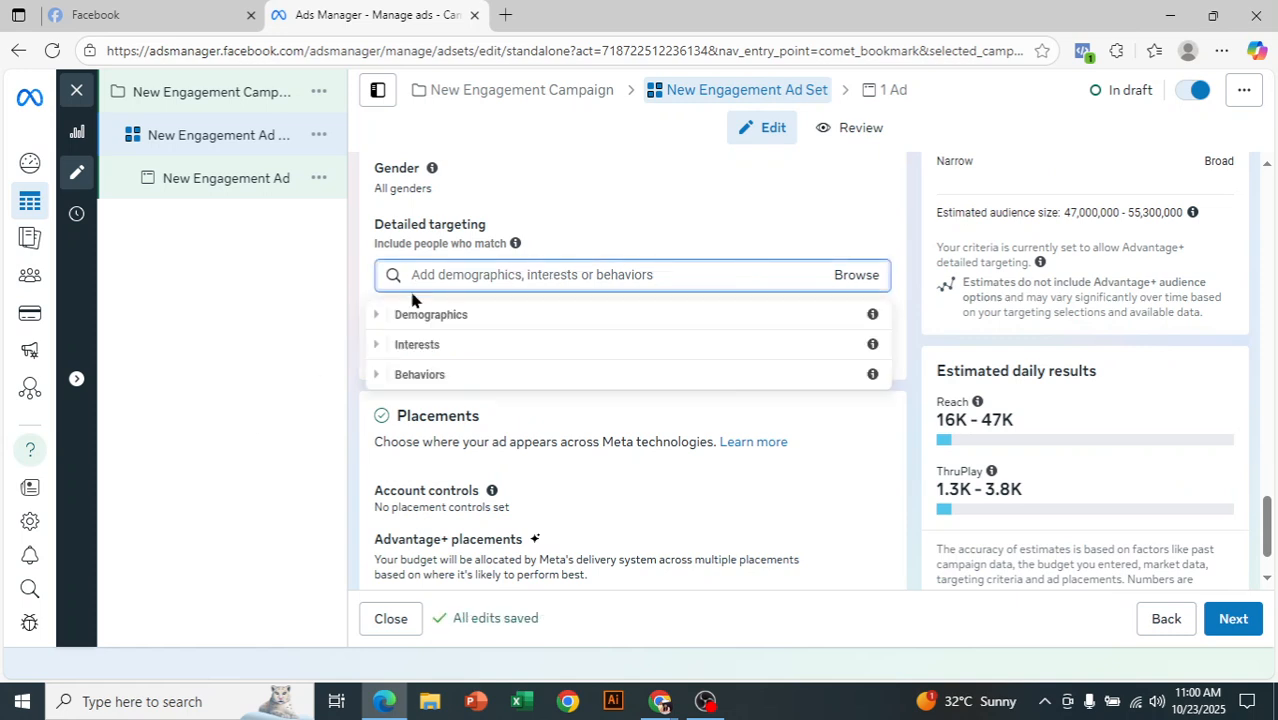
pyautogui.click(272, 318)
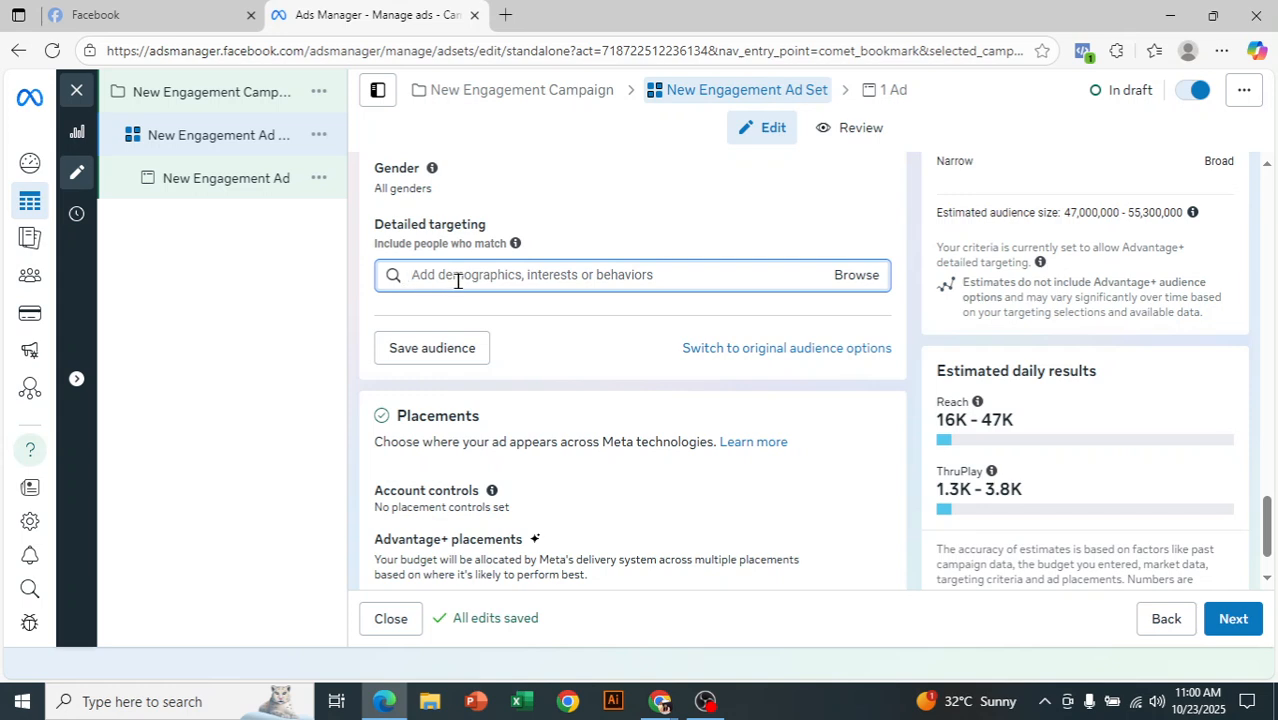
pyautogui.write('hand')
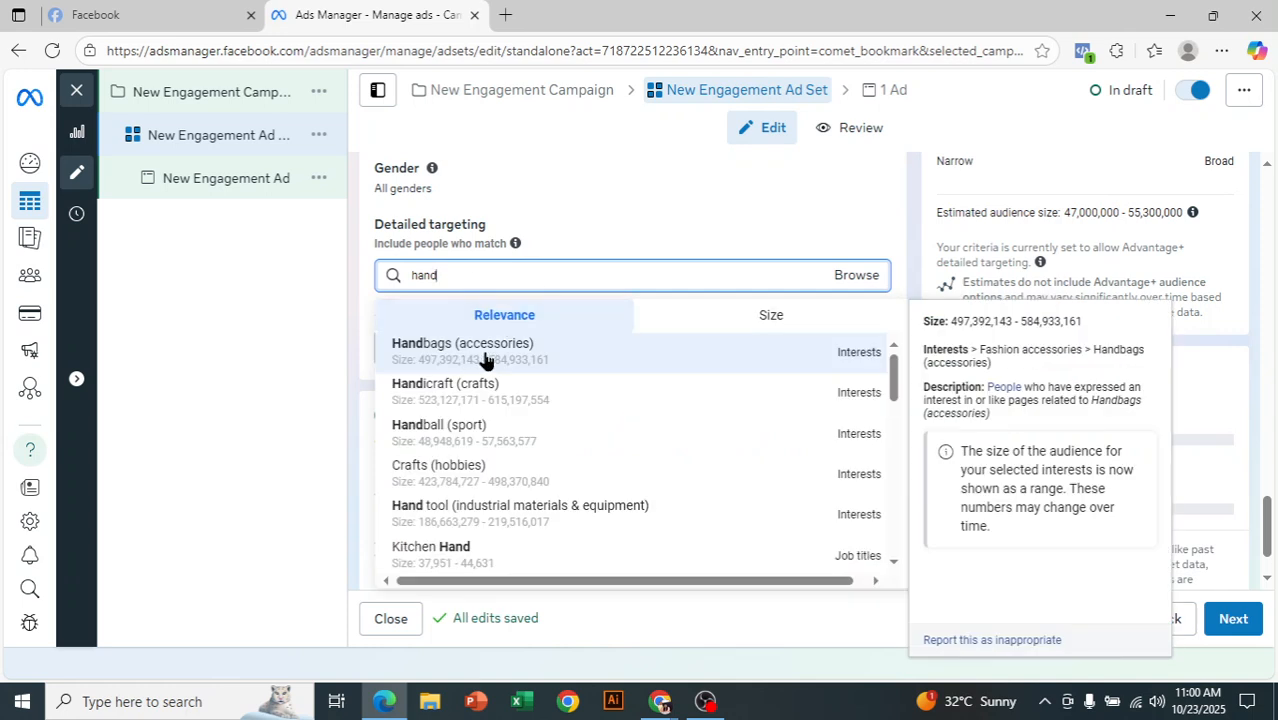
pyautogui.click(862, 358)
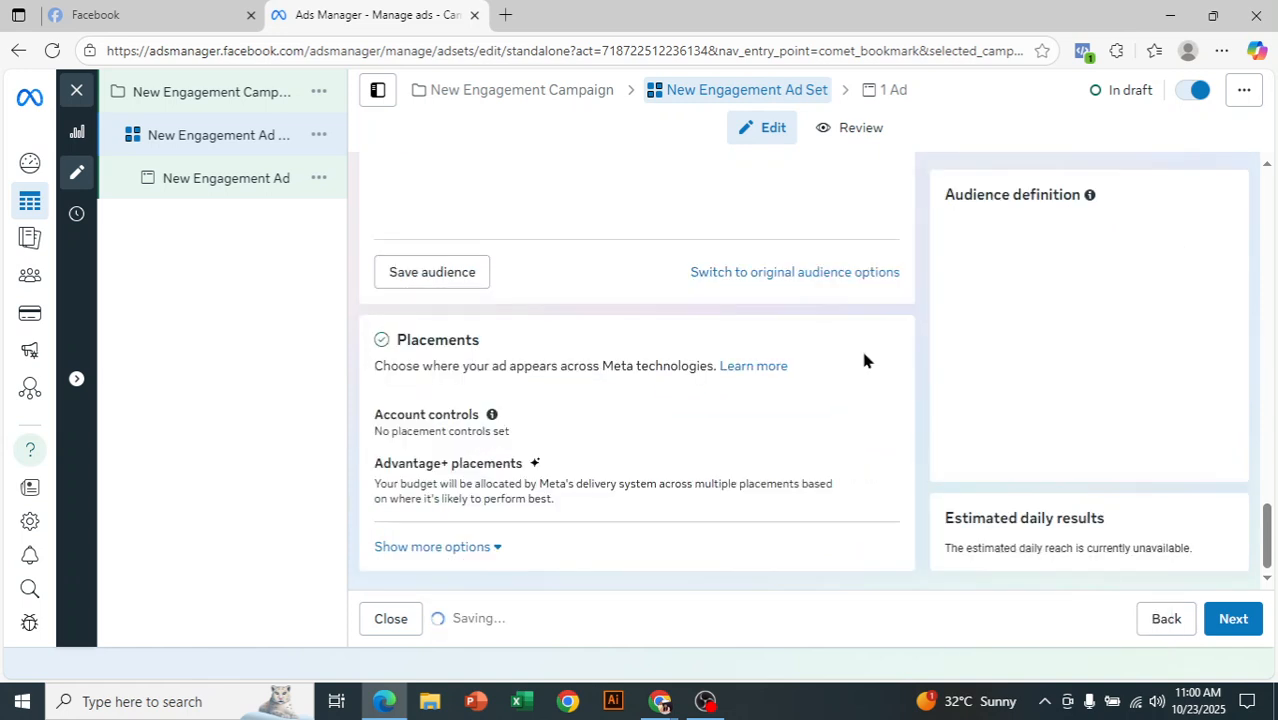
# - Search the detailed targeting for "bag" and add the interest Bag (accessories) alongside Handbags
pyautogui.scroll(3, 437, 488)
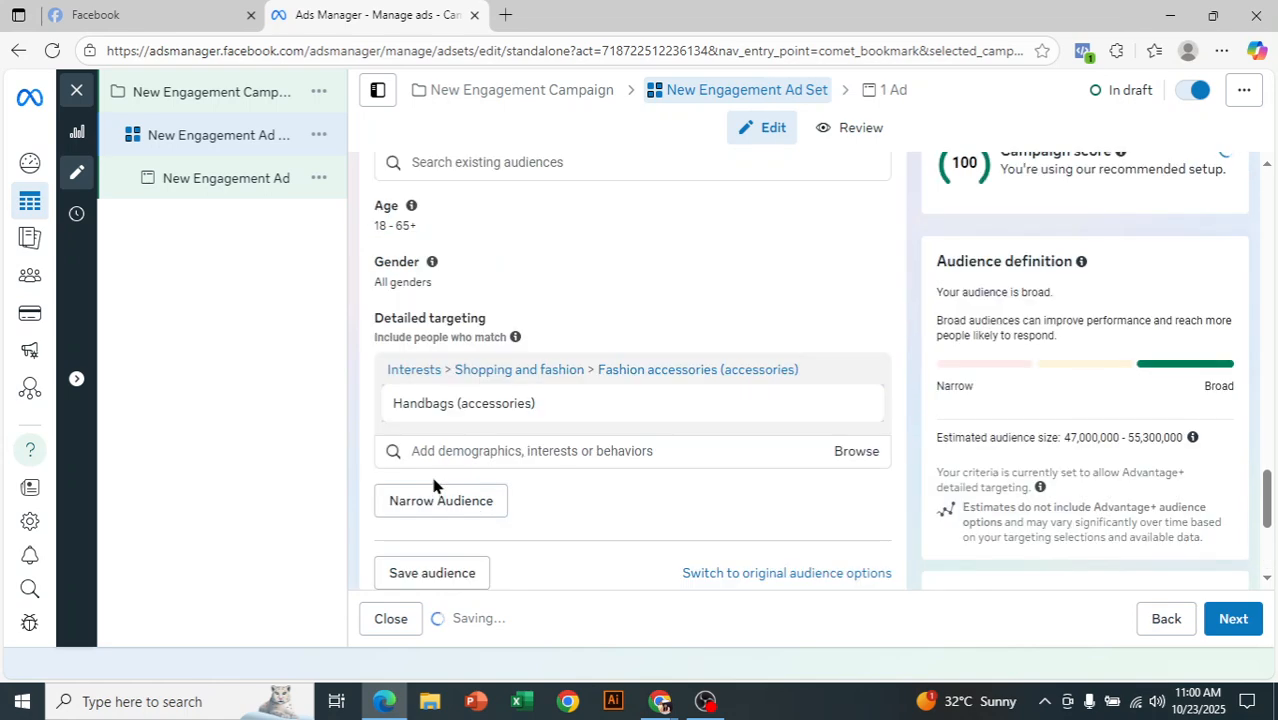
pyautogui.scroll(3, 508, 450)
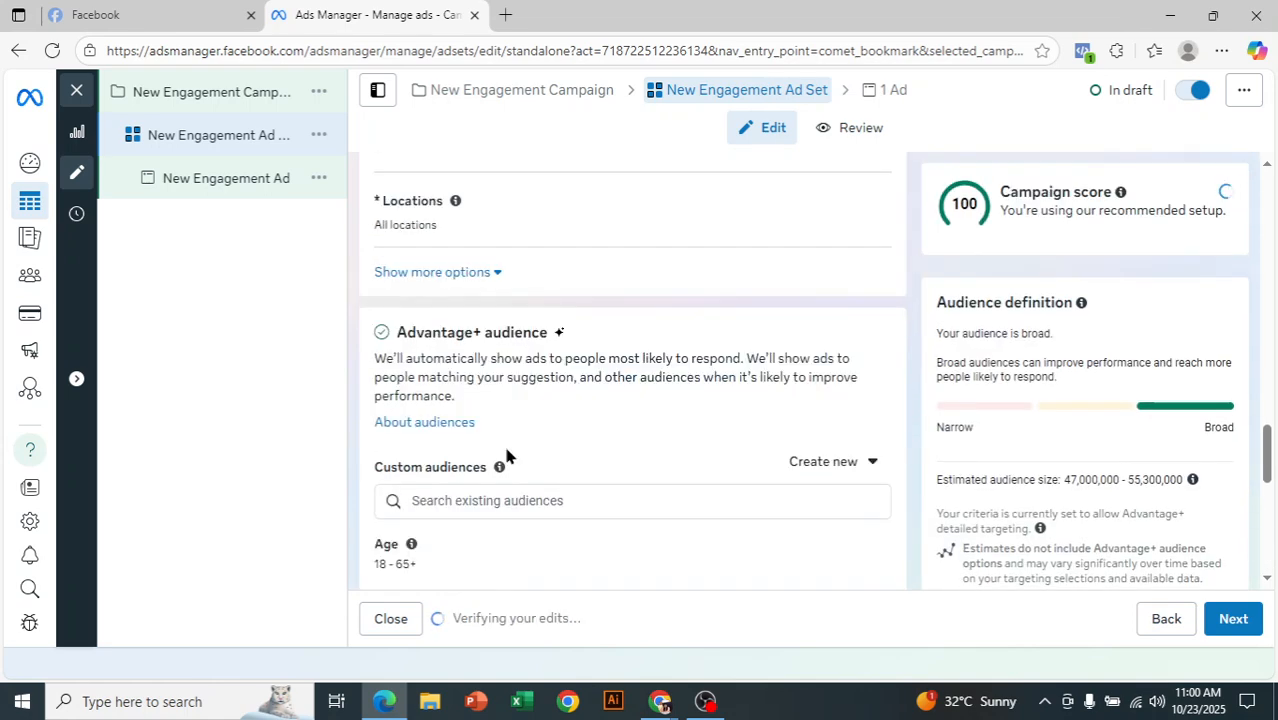
pyautogui.scroll(-1, 604, 440)
pyautogui.scroll(3, 605, 430)
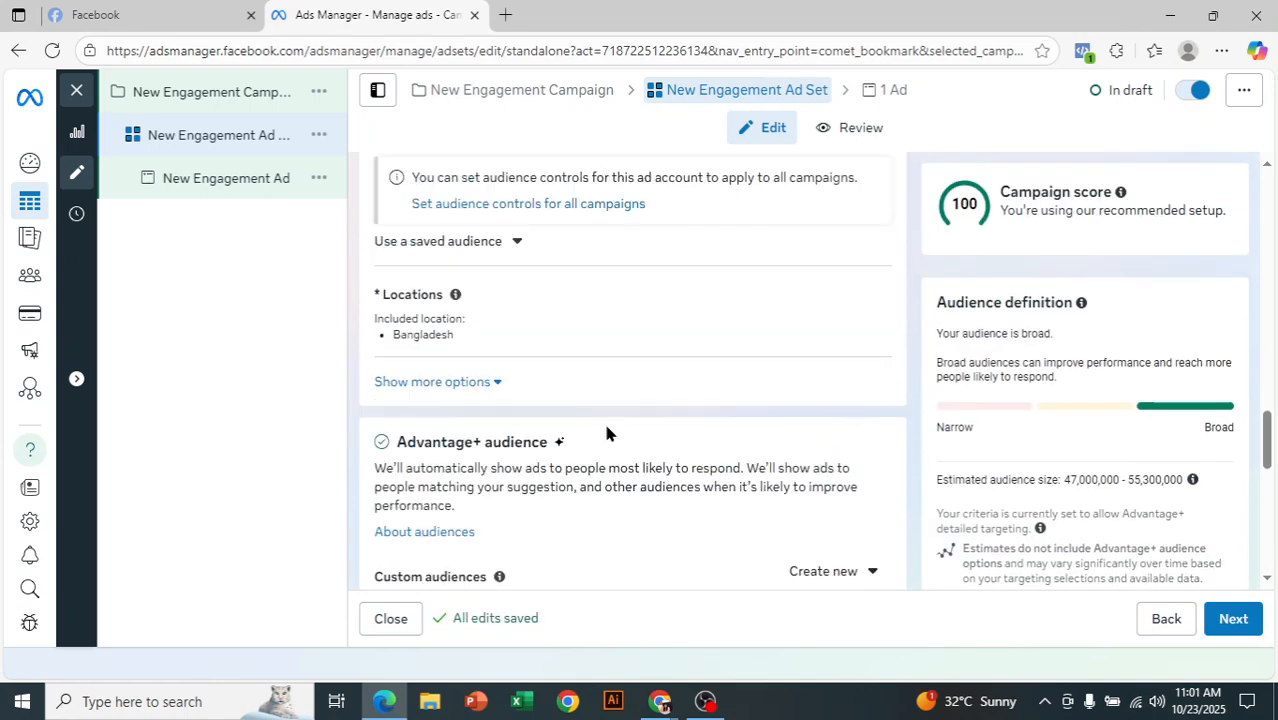
pyautogui.scroll(-3, 605, 429)
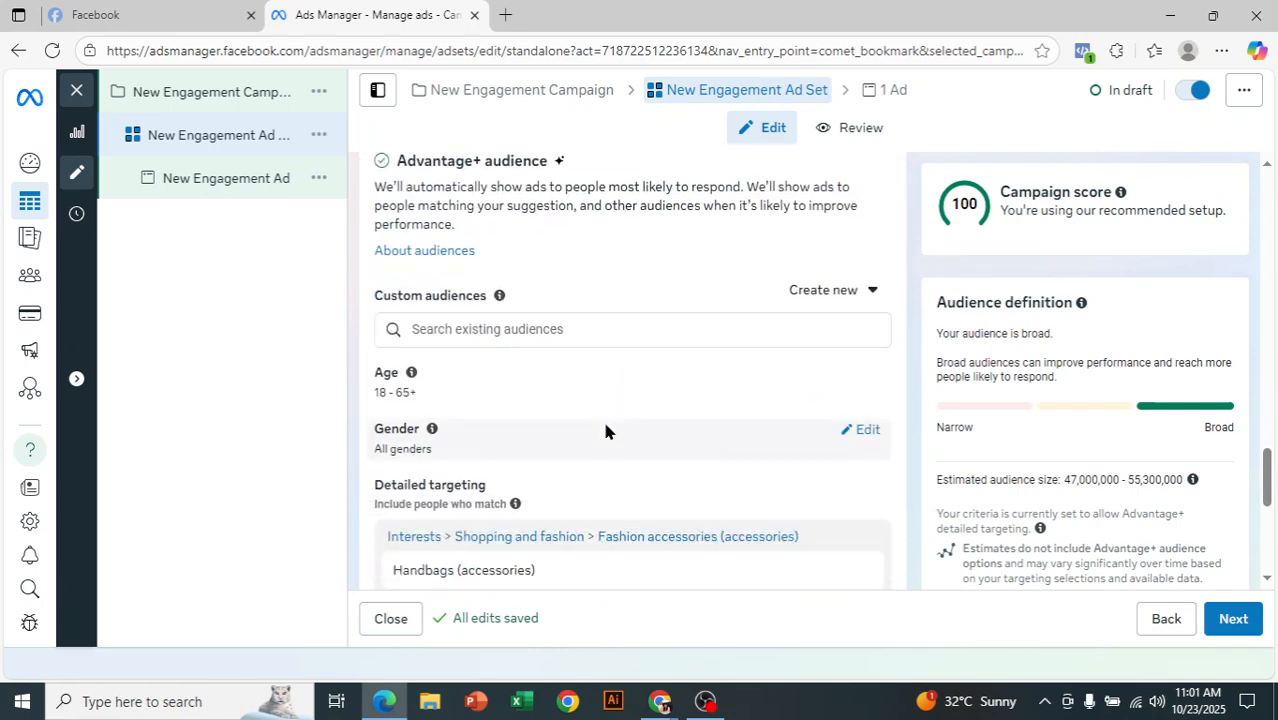
pyautogui.scroll(-3, 603, 428)
pyautogui.click(519, 340)
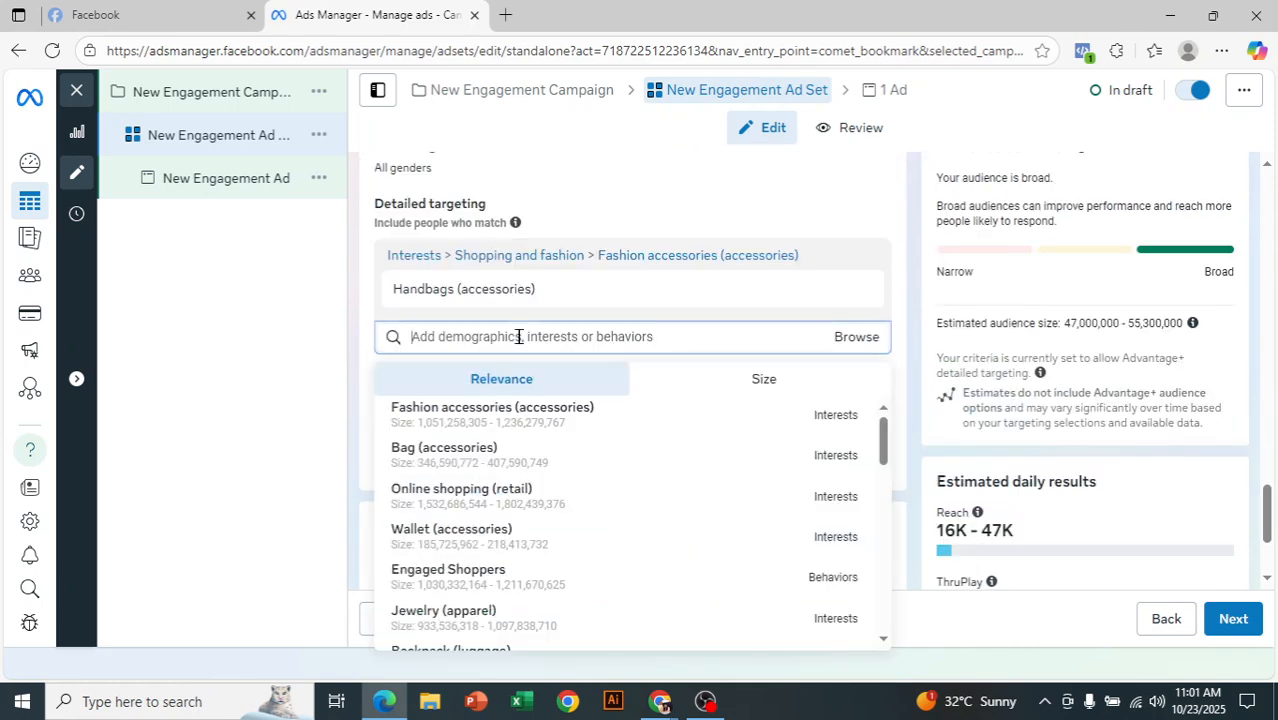
pyautogui.write('bag')
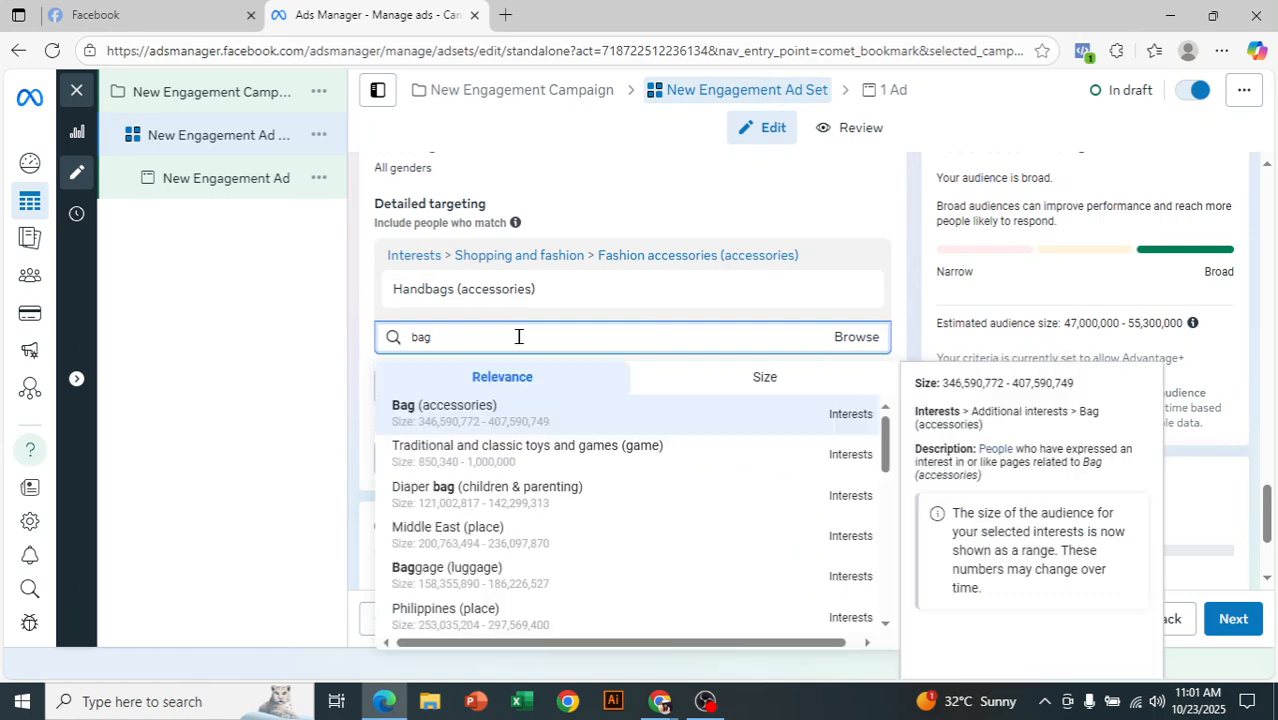
pyautogui.click(837, 428)
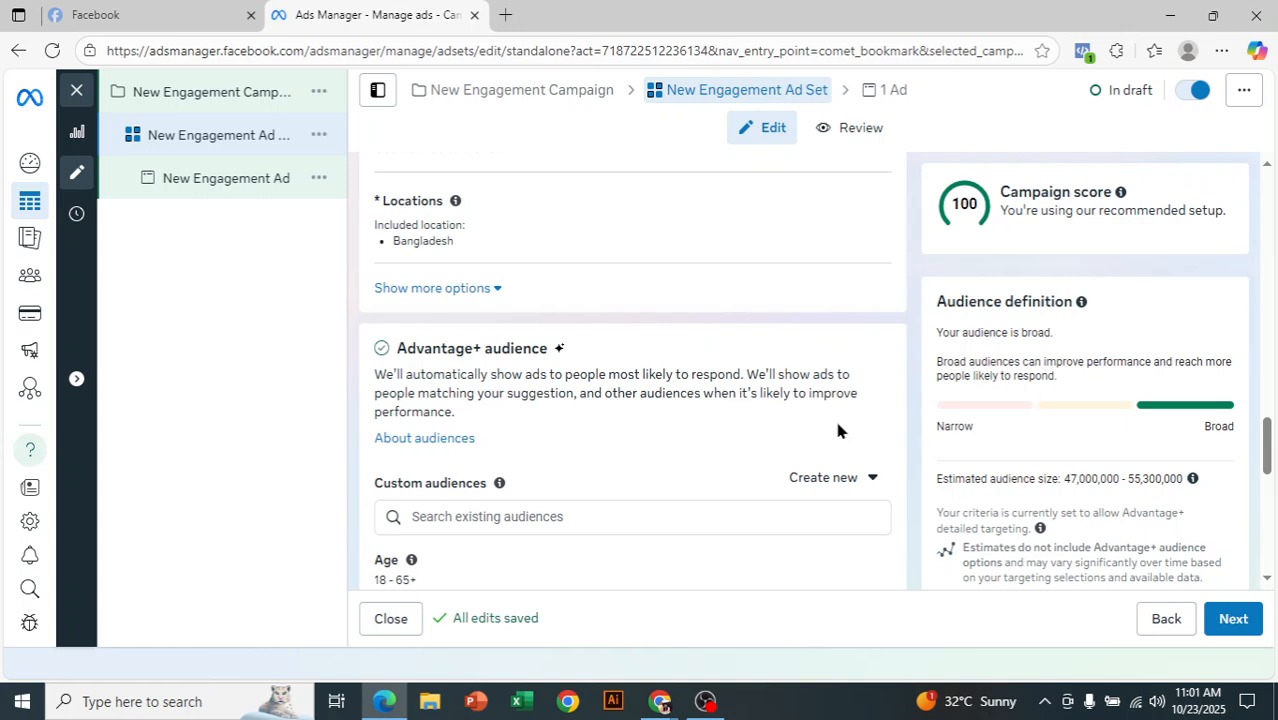
# - Narrow the detailed targeting so people must also match the interest Handbags (accessories), searching for "handb"
pyautogui.scroll(-4, 825, 420)
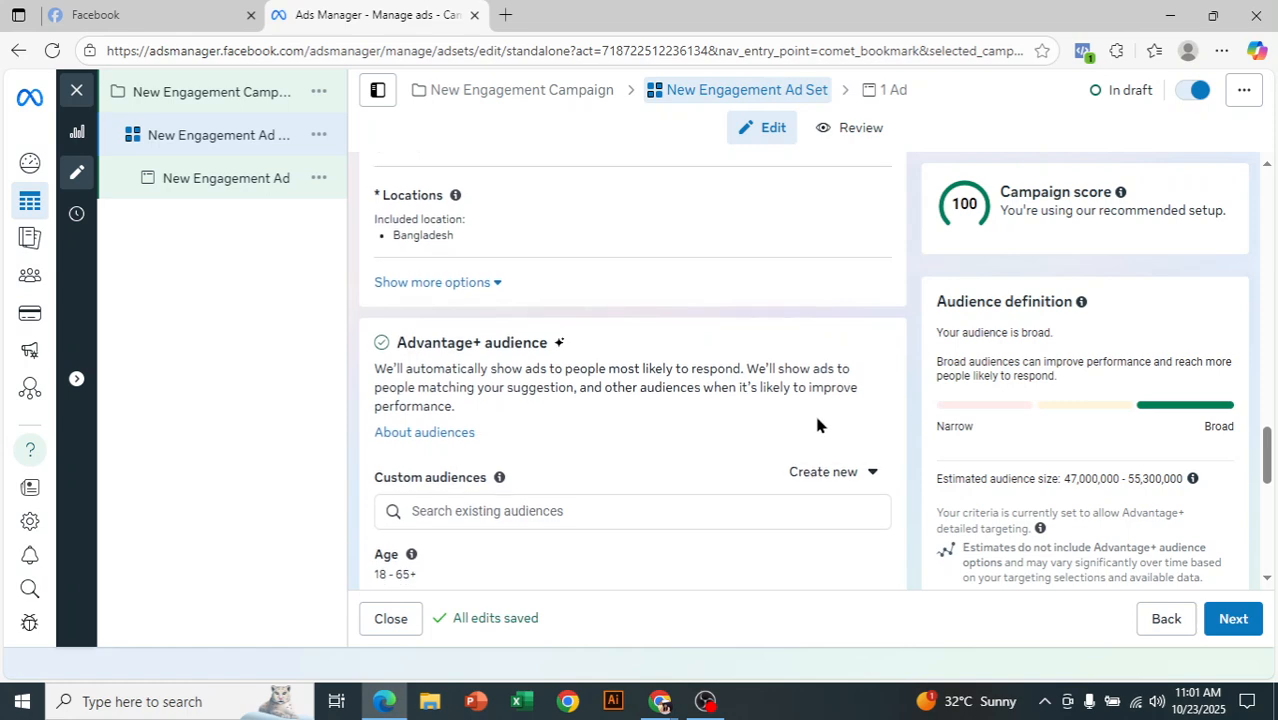
pyautogui.scroll(-2, 820, 430)
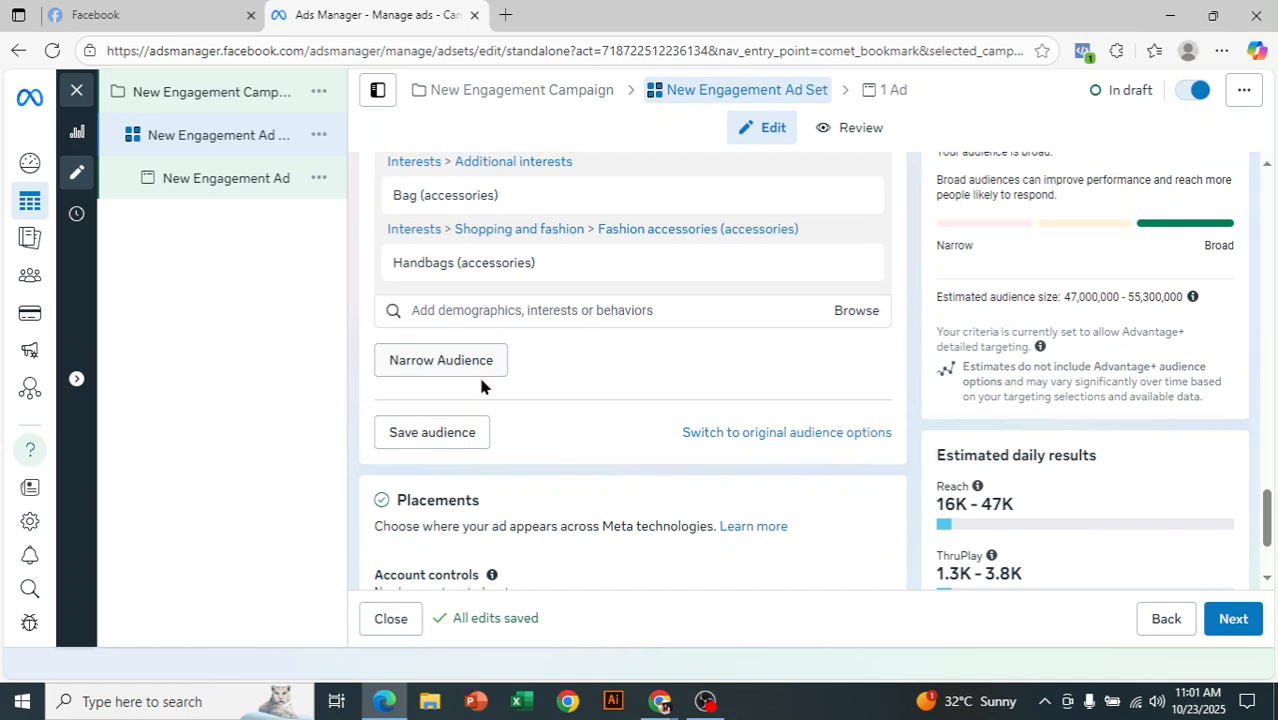
pyautogui.scroll(1, 488, 382)
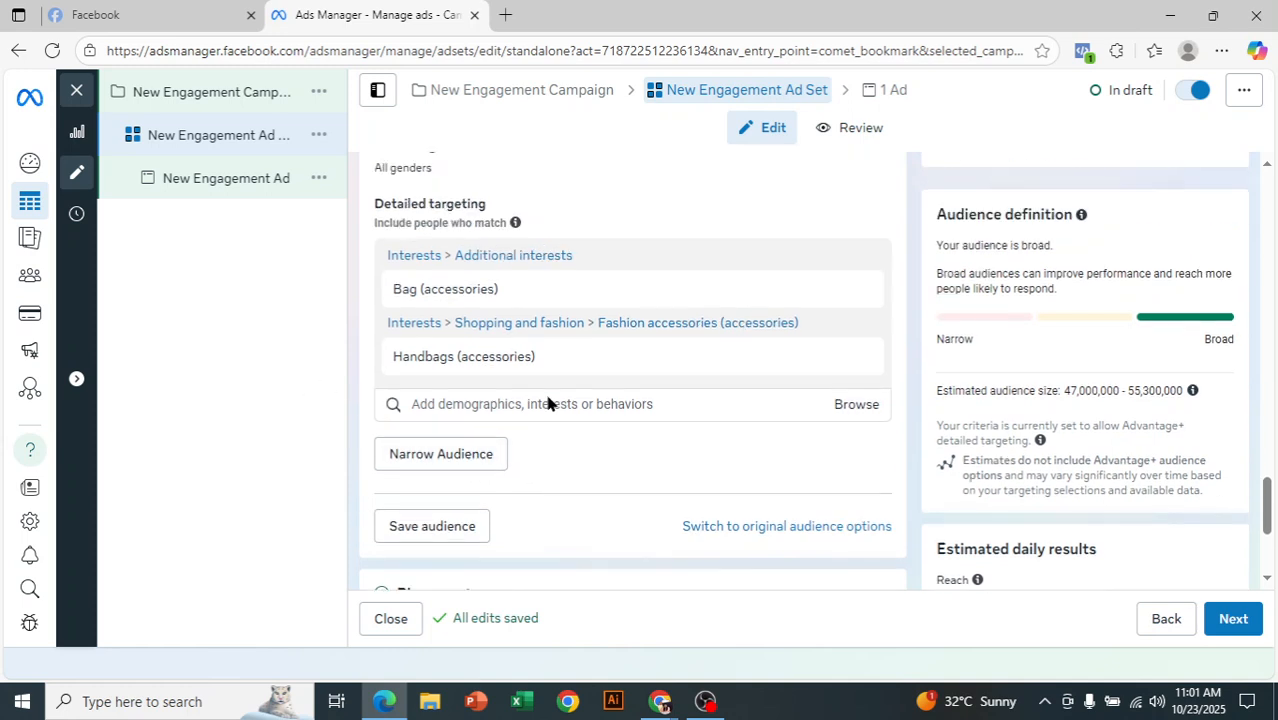
pyautogui.click(441, 456)
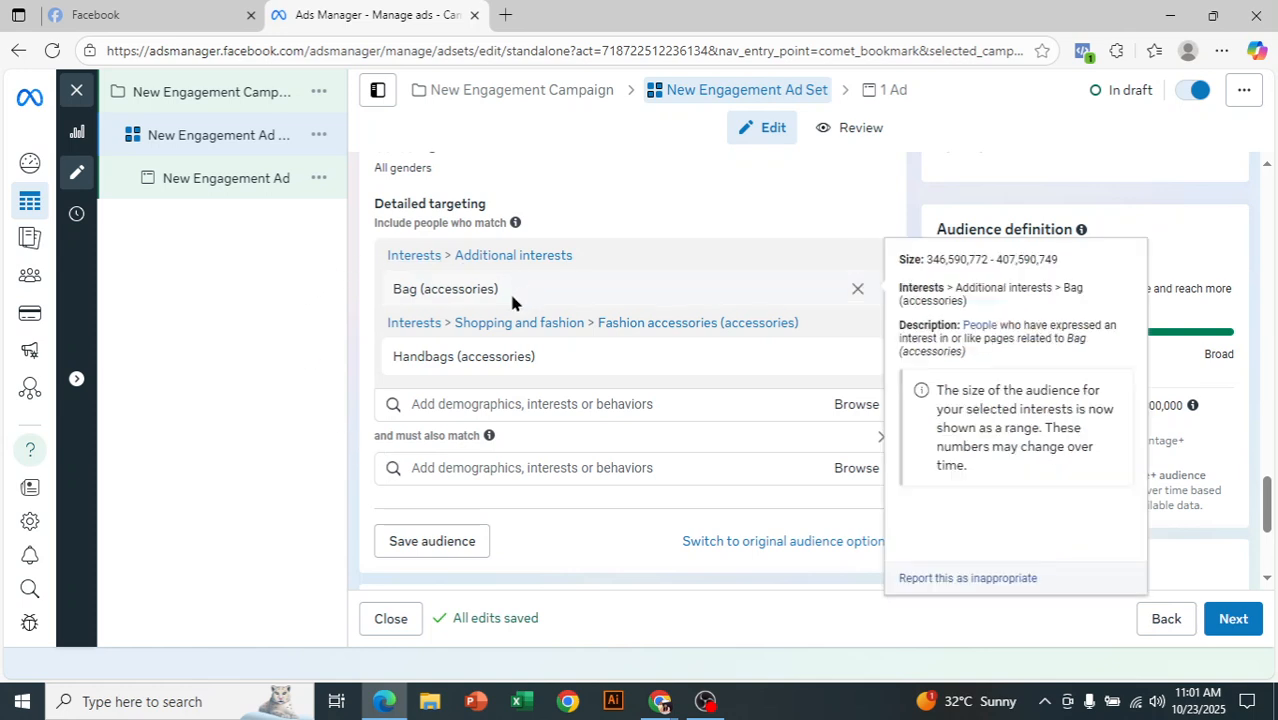
pyautogui.moveTo(487, 301)
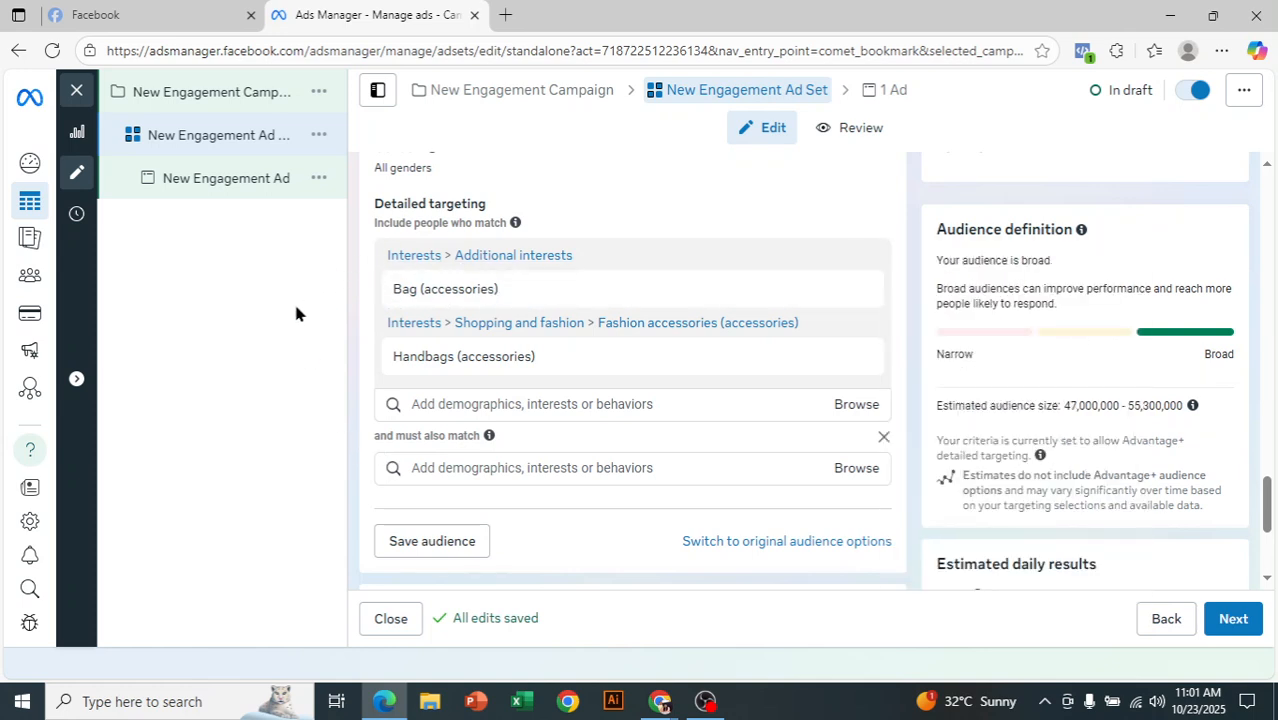
pyautogui.click(490, 467)
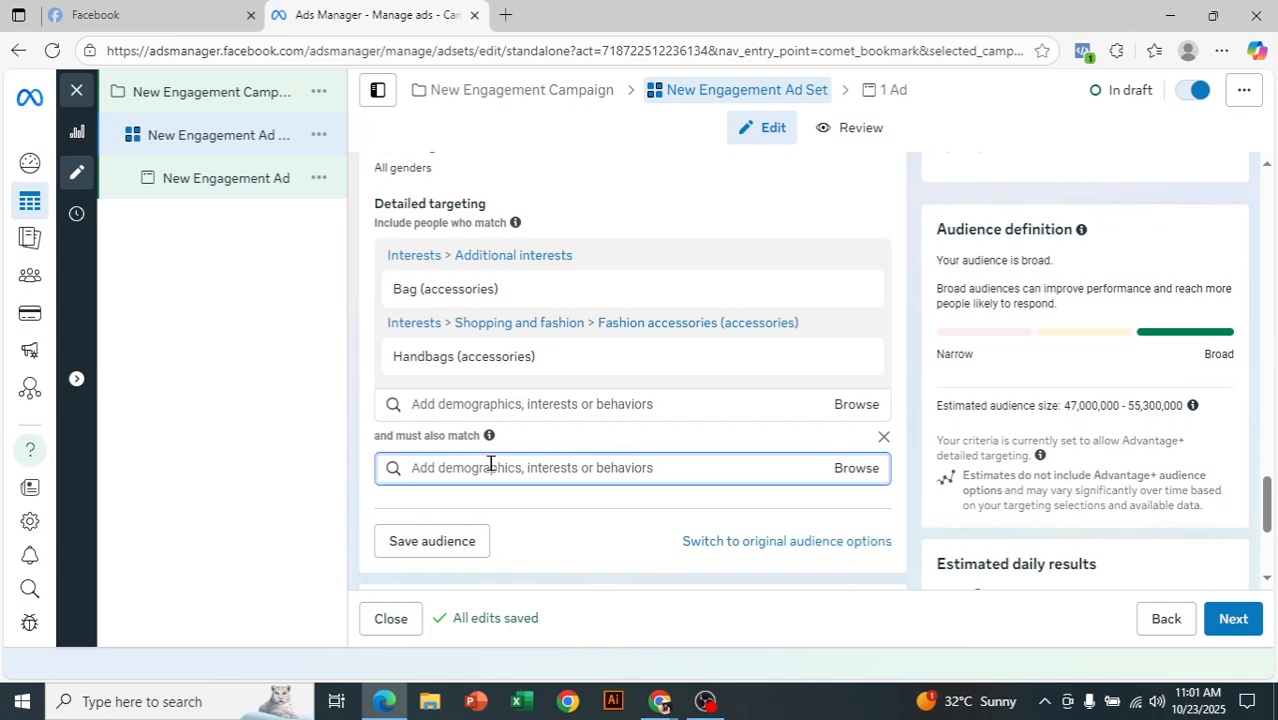
pyautogui.write('handb')
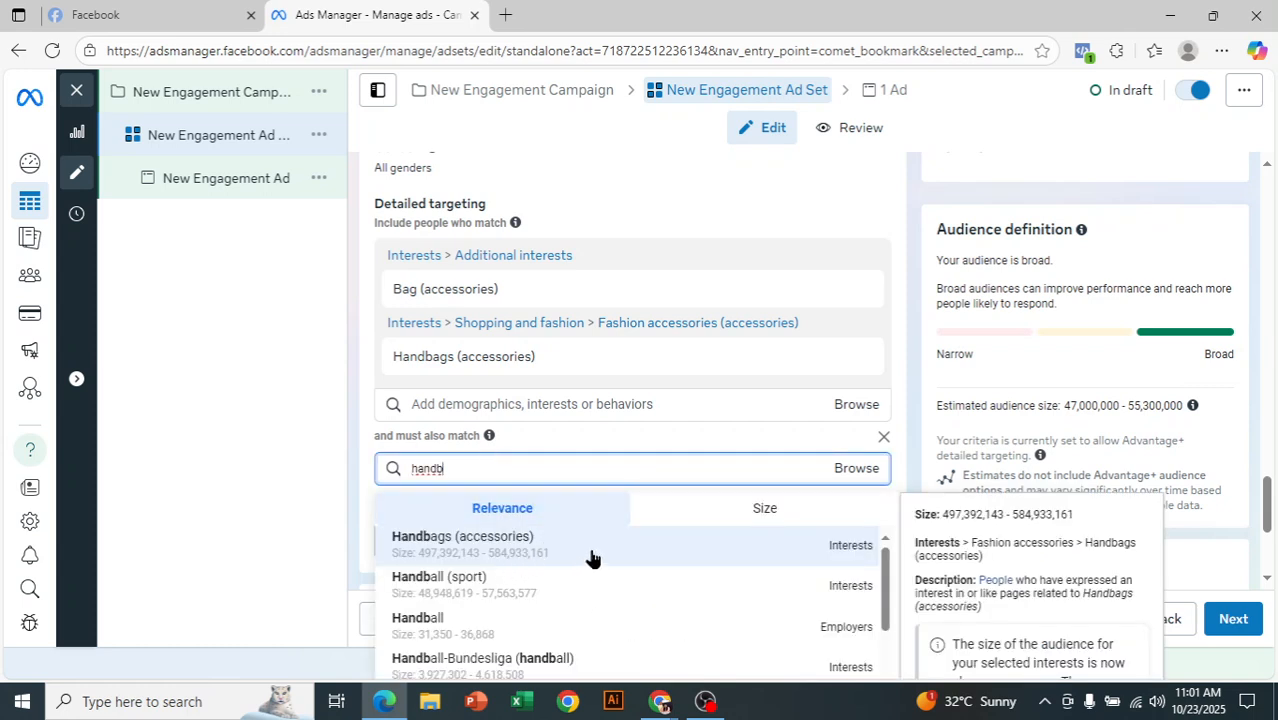
pyautogui.press('Return')
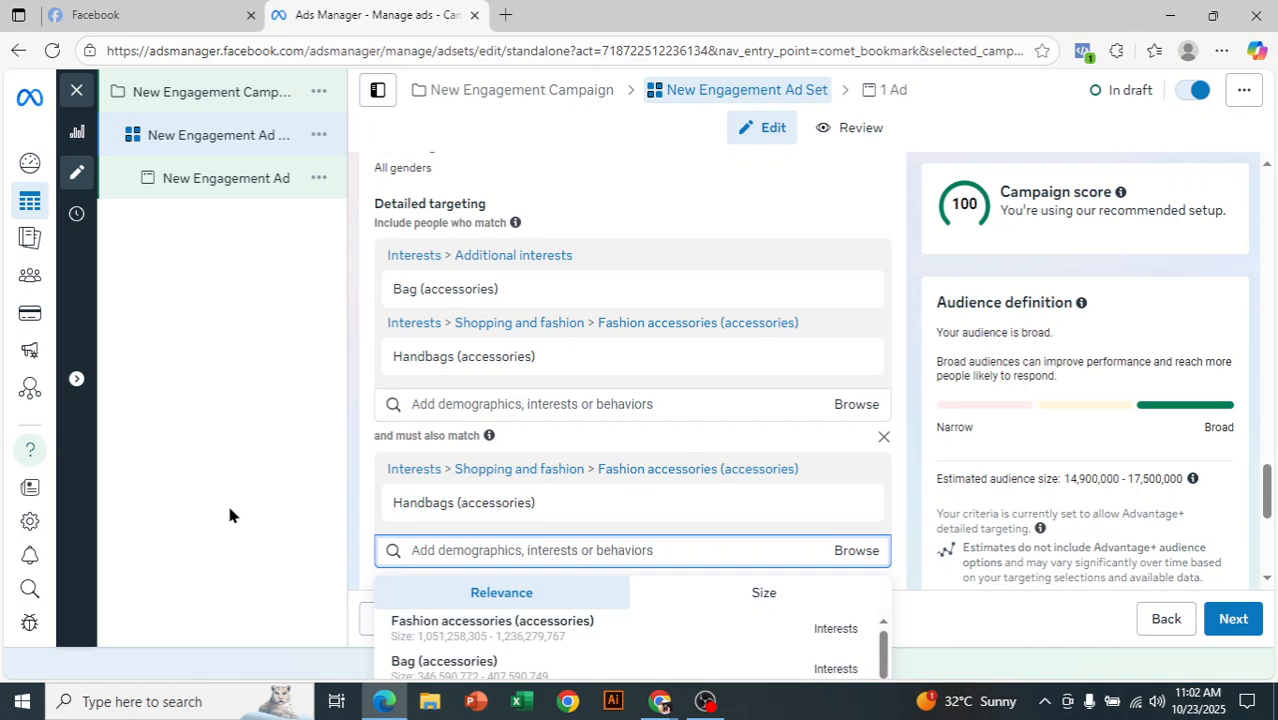
pyautogui.click(229, 515)
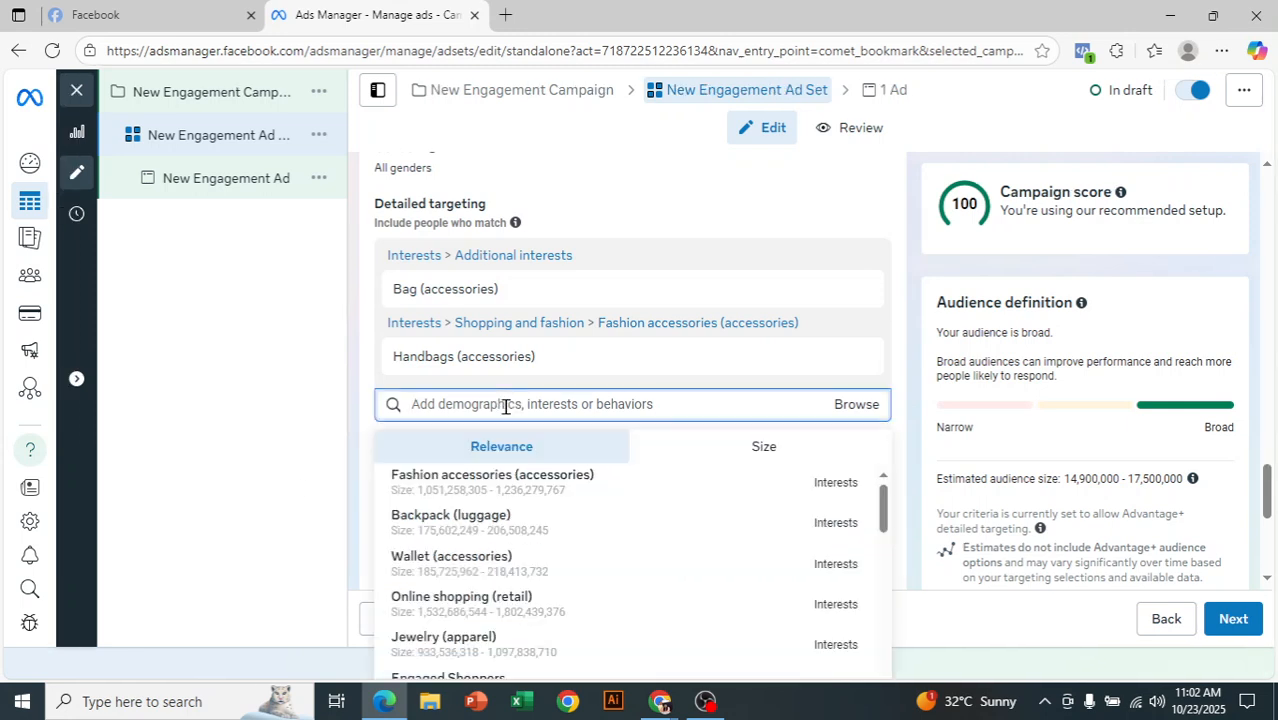
# - Search the main detailed targeting for "eng", then add the behavior Engaged Shoppers from the suggestions alongside Bag and Handbags
pyautogui.write('eng')
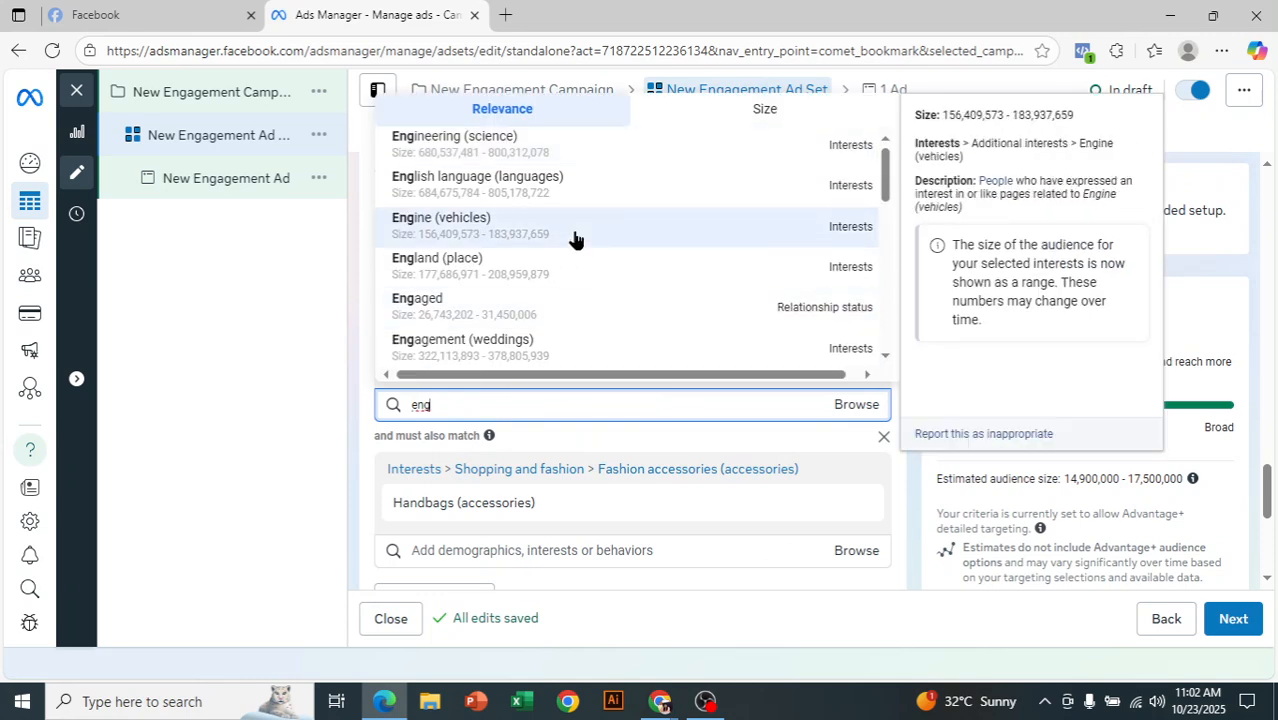
pyautogui.scroll(-5, 570, 245)
pyautogui.scroll(4, 550, 262)
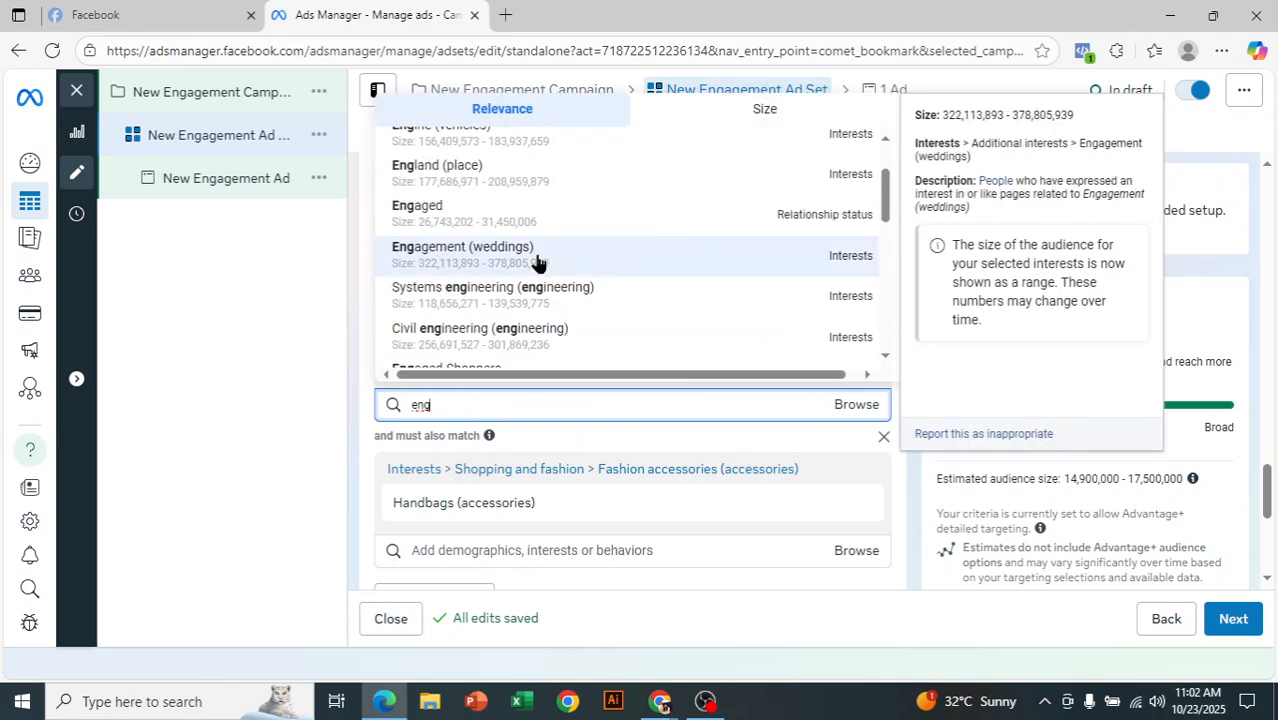
pyautogui.click(305, 322)
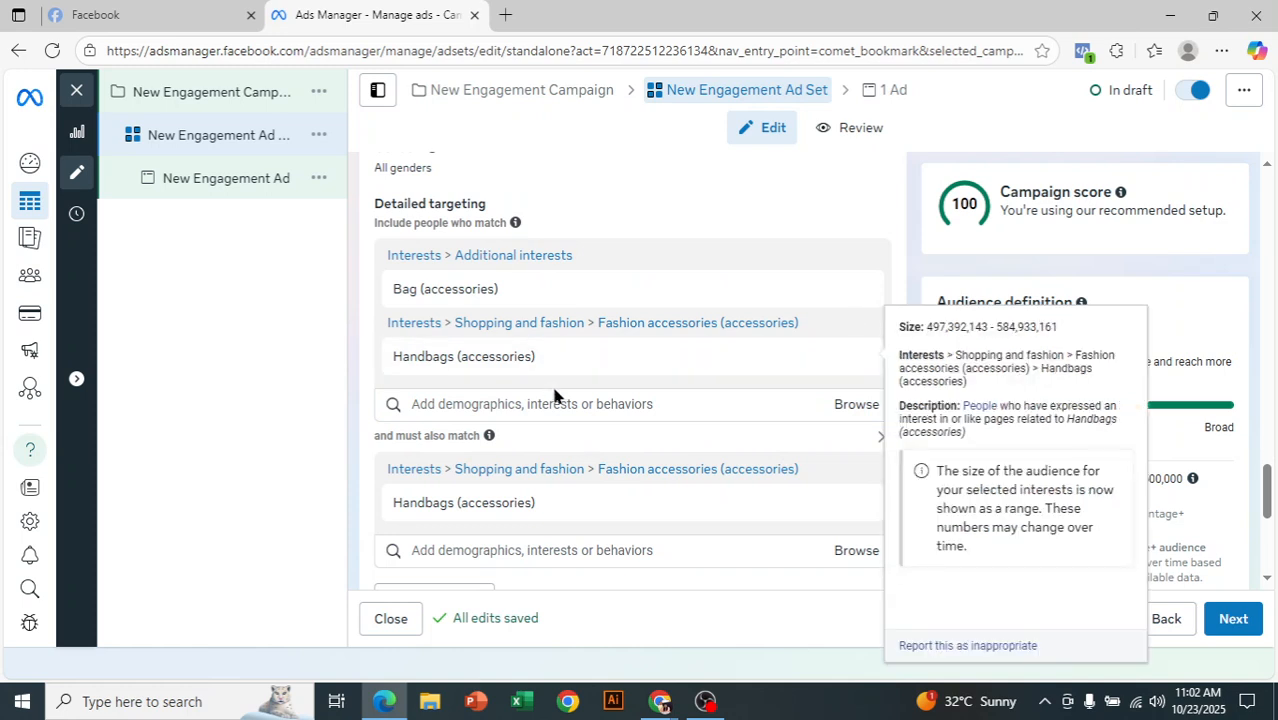
pyautogui.click(571, 404)
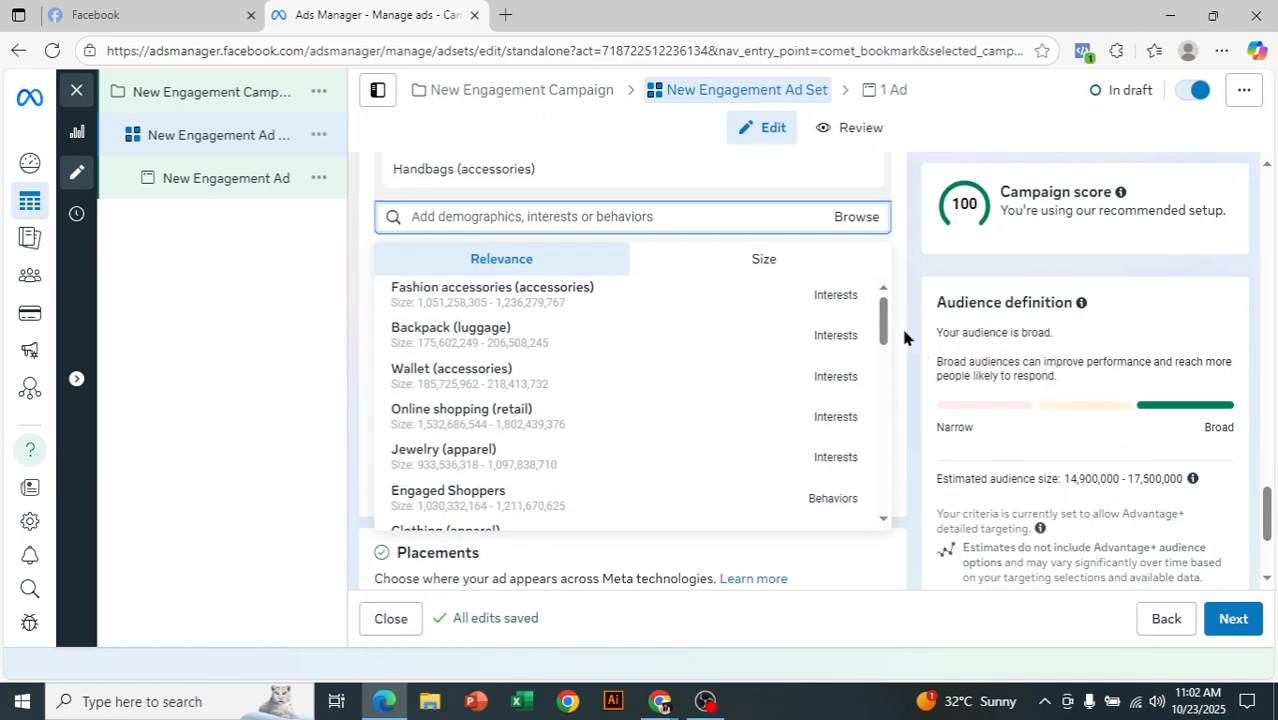
pyautogui.moveTo(556, 508)
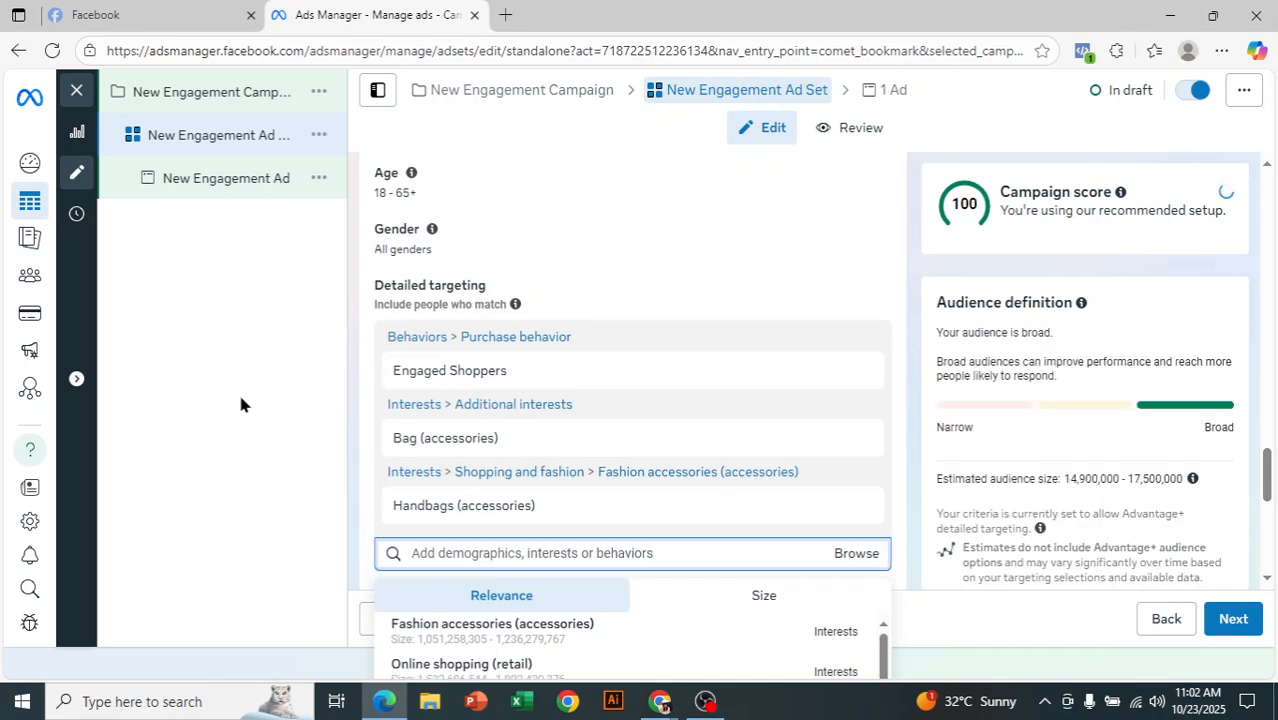
pyautogui.click(239, 397)
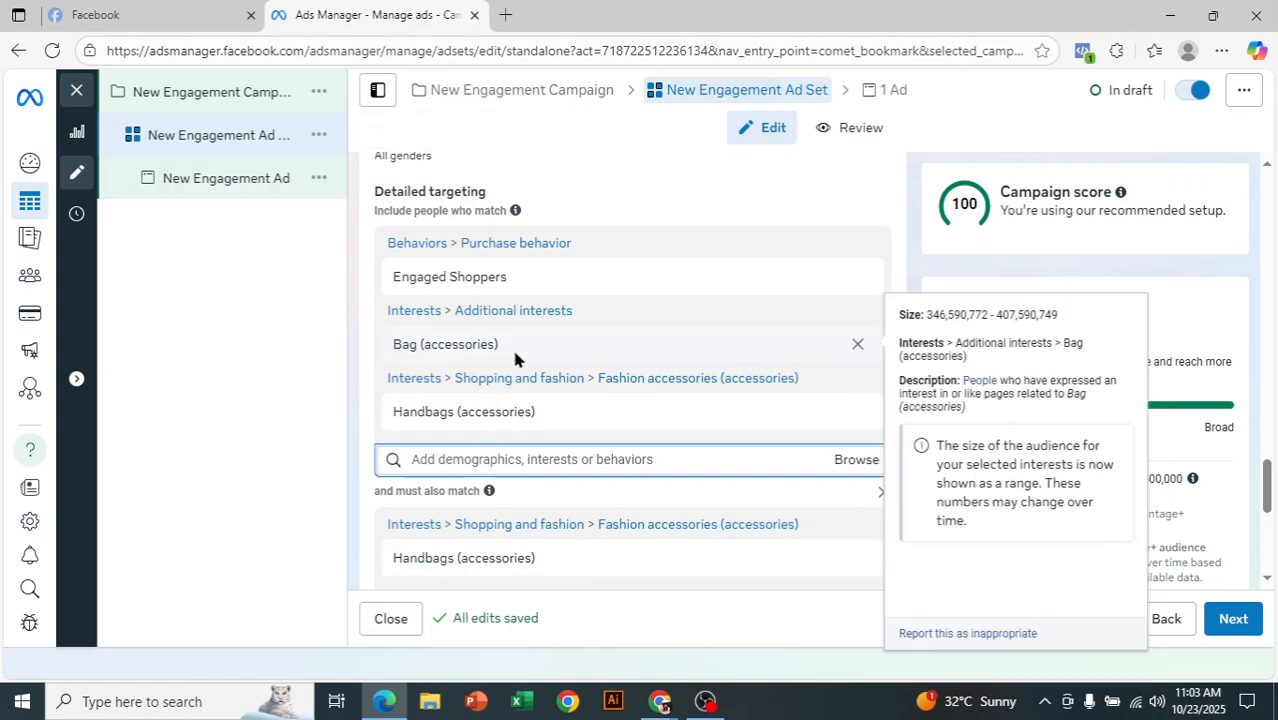
pyautogui.scroll(-1, 685, 532)
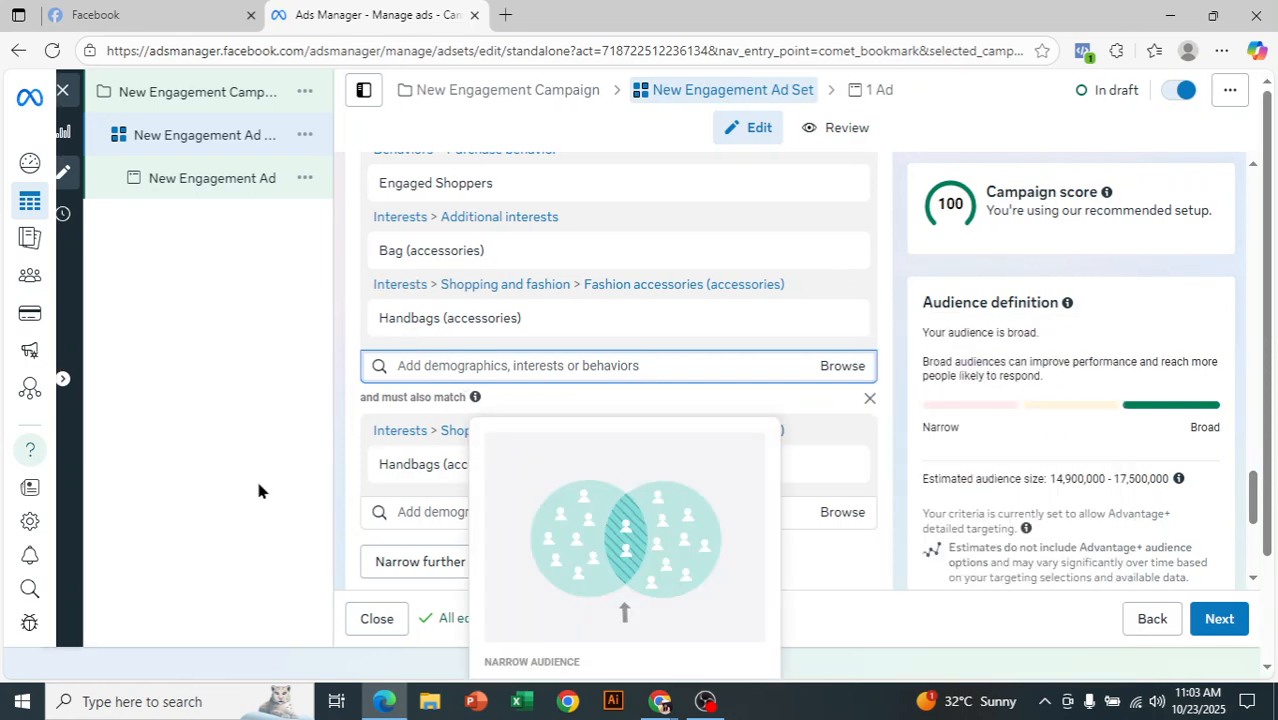
pyautogui.moveTo(8, 462)
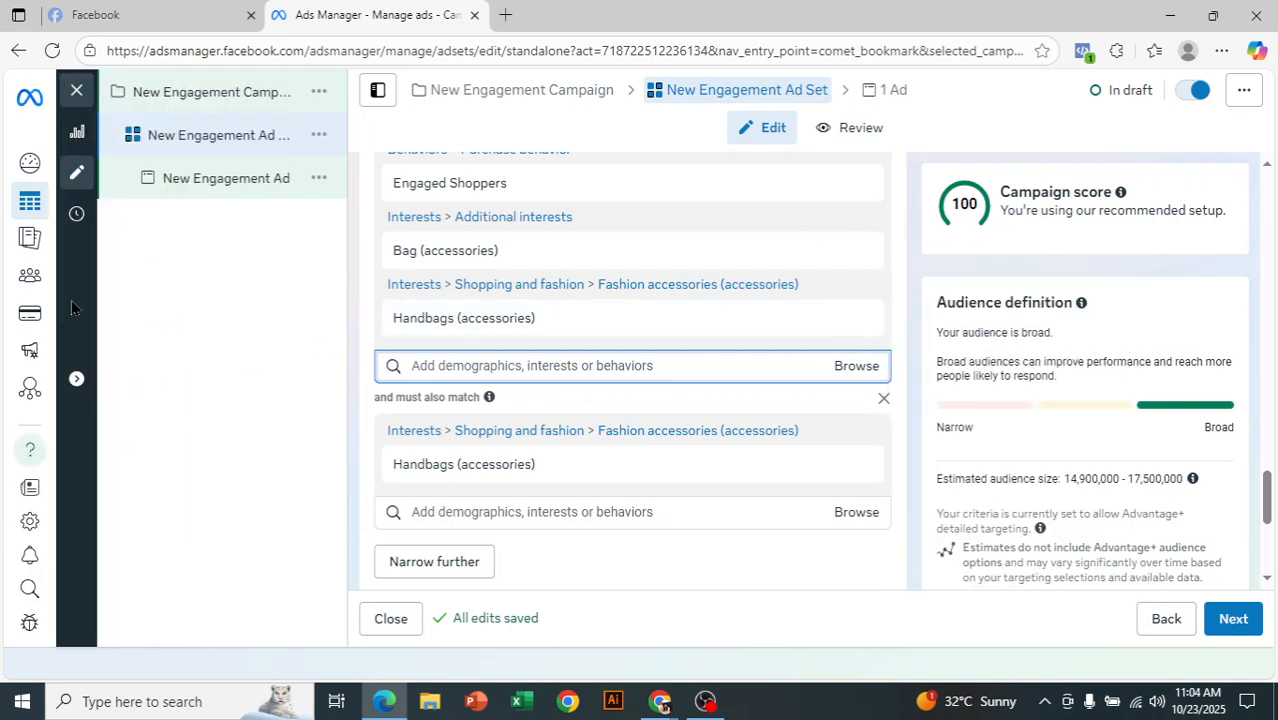
pyautogui.moveTo(22, 310)
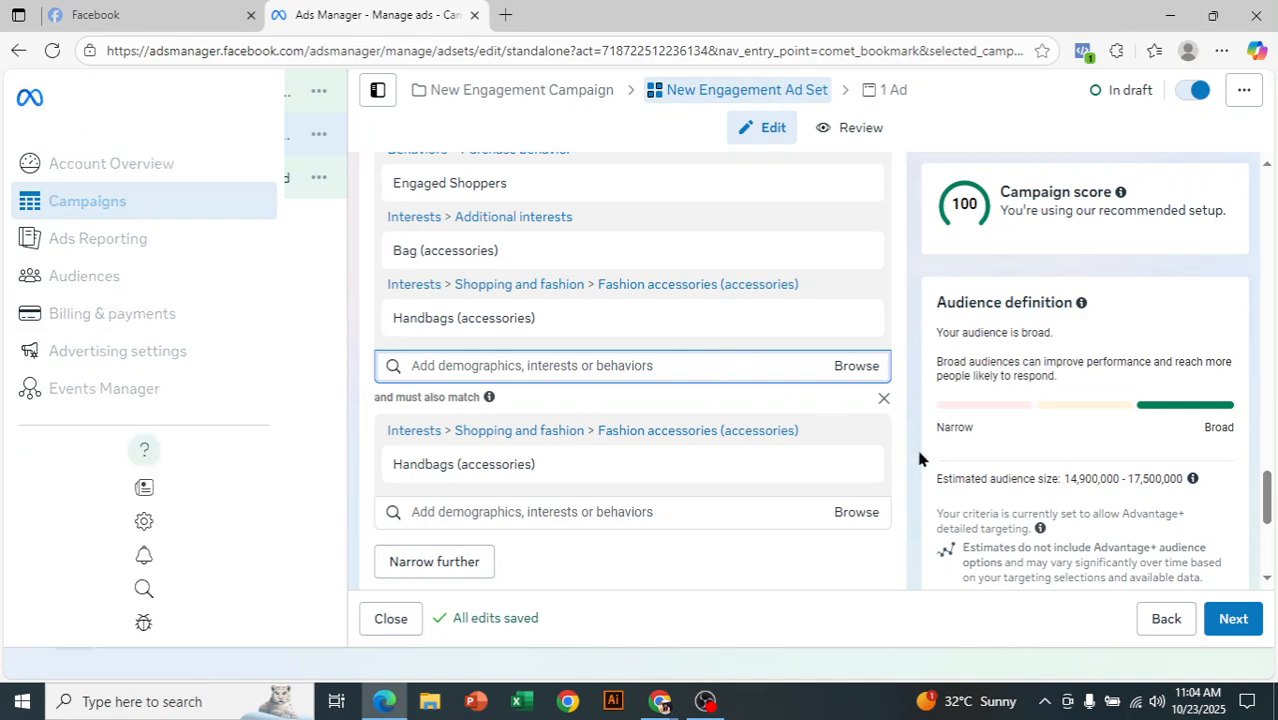
pyautogui.scroll(2, 707, 272)
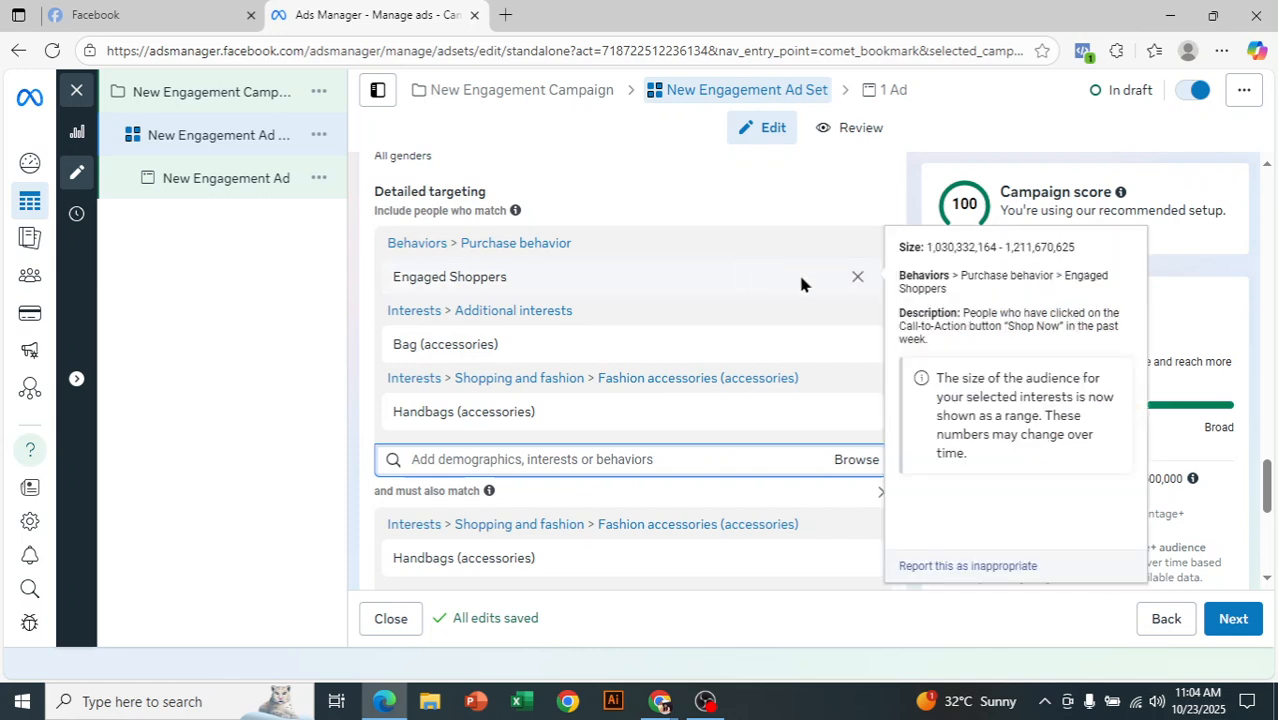
# - Open the ad set's Advantage+ placements for editing to view the placement options
pyautogui.scroll(-5, 928, 215)
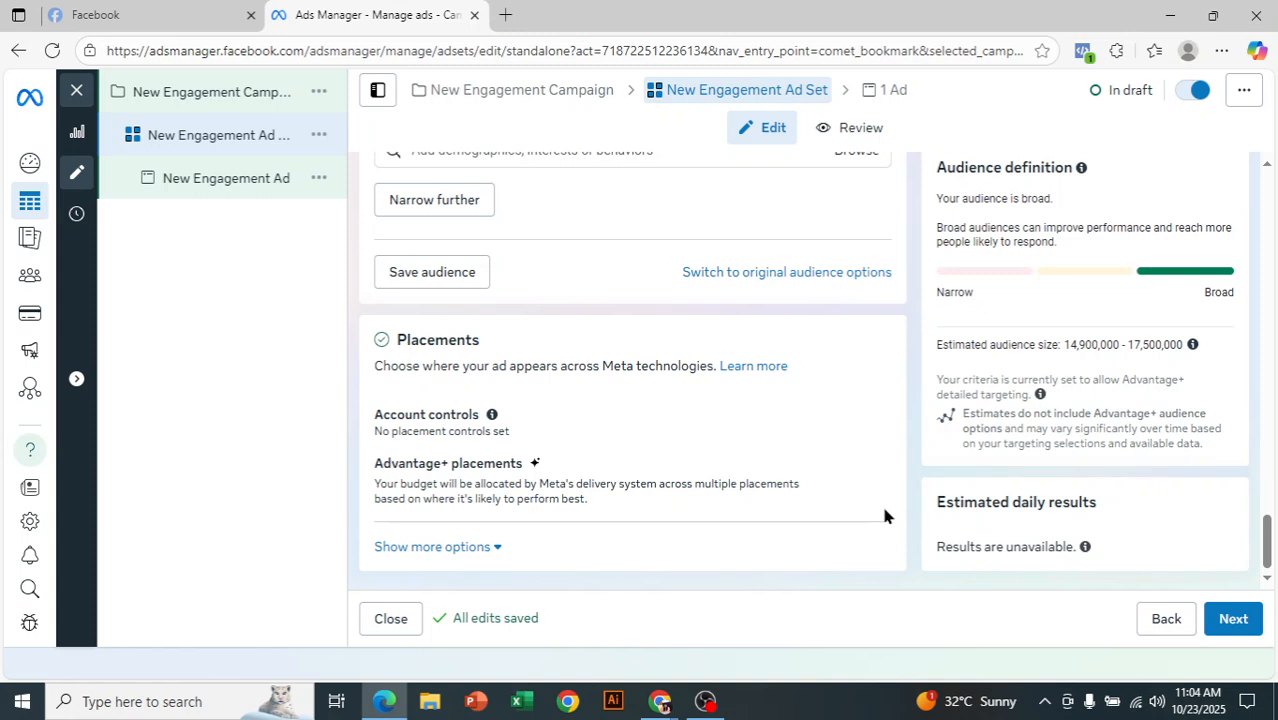
pyautogui.moveTo(858, 483)
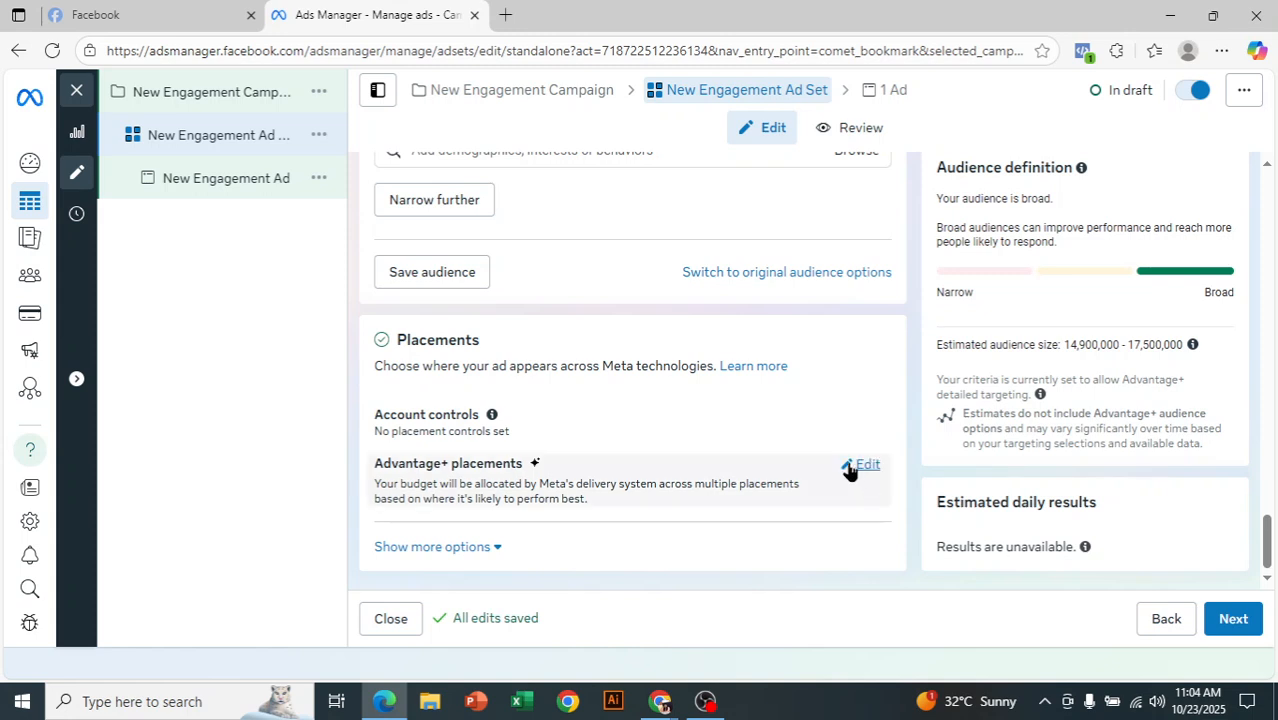
pyautogui.click(849, 468)
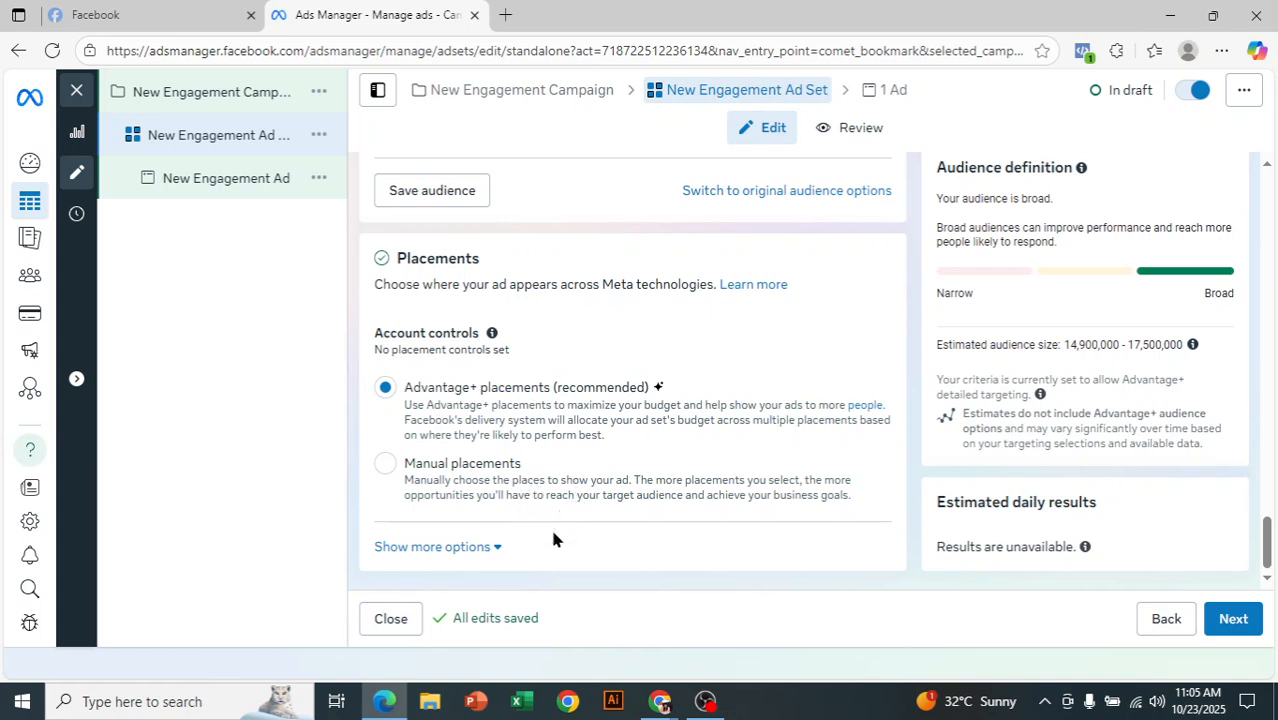
# - Proceed to the ad level and set the ad setup to Use existing post
pyautogui.click(1233, 630)
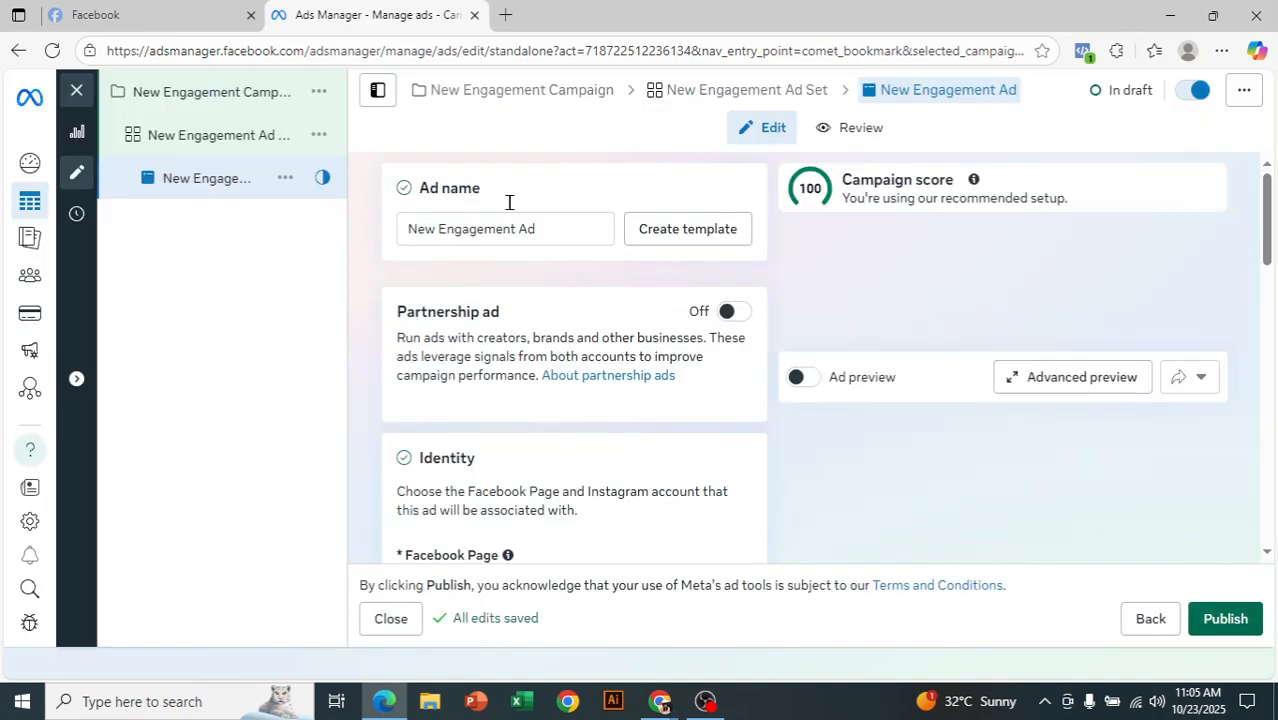
pyautogui.scroll(-1, 552, 295)
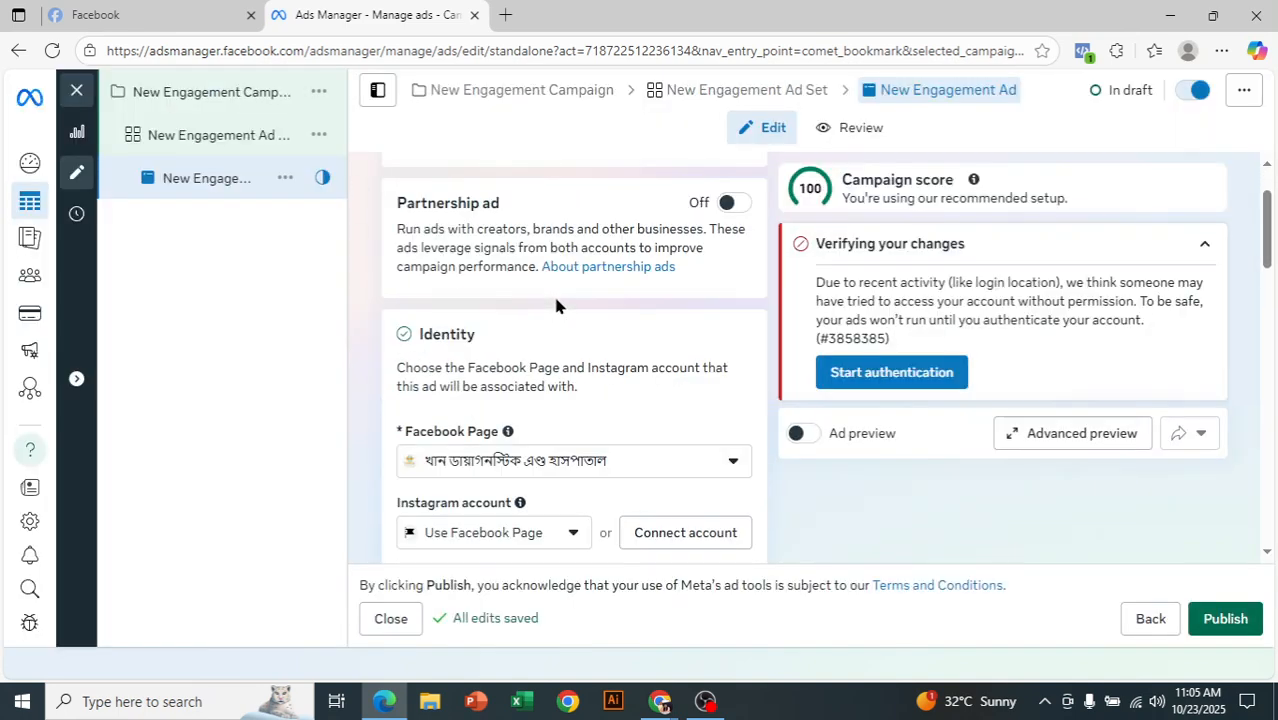
pyautogui.scroll(-5, 556, 306)
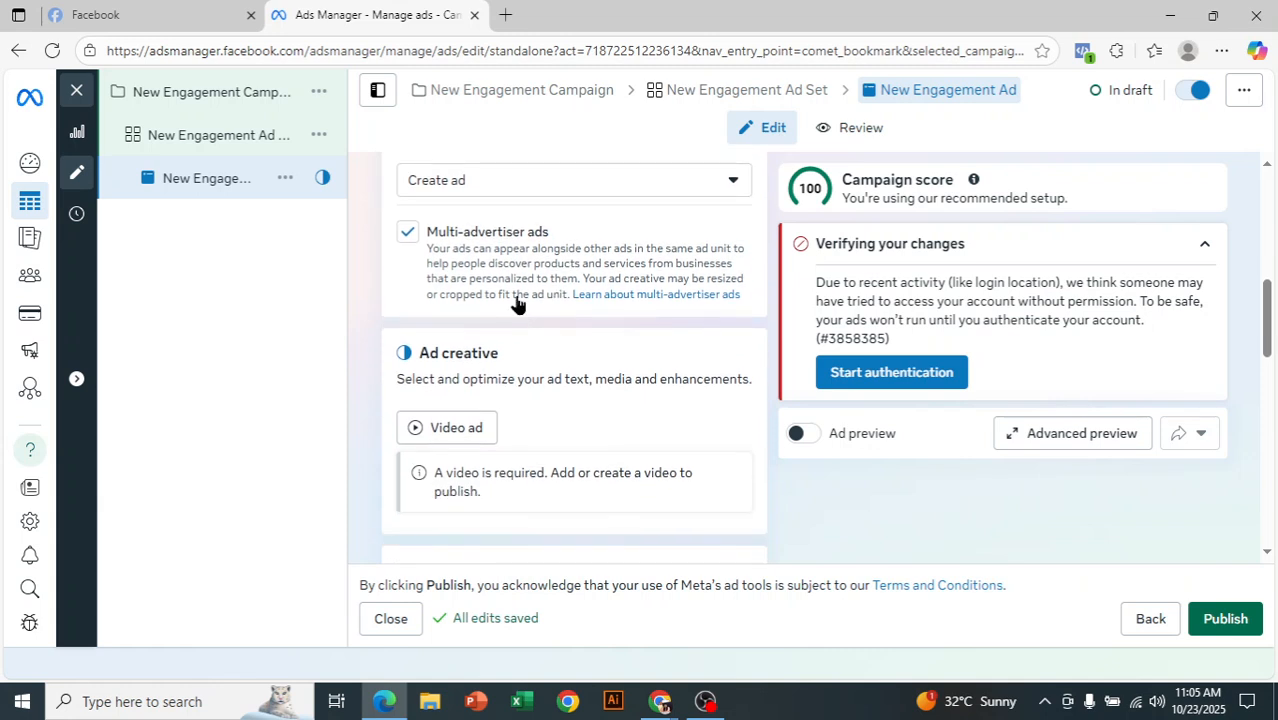
pyautogui.click(552, 182)
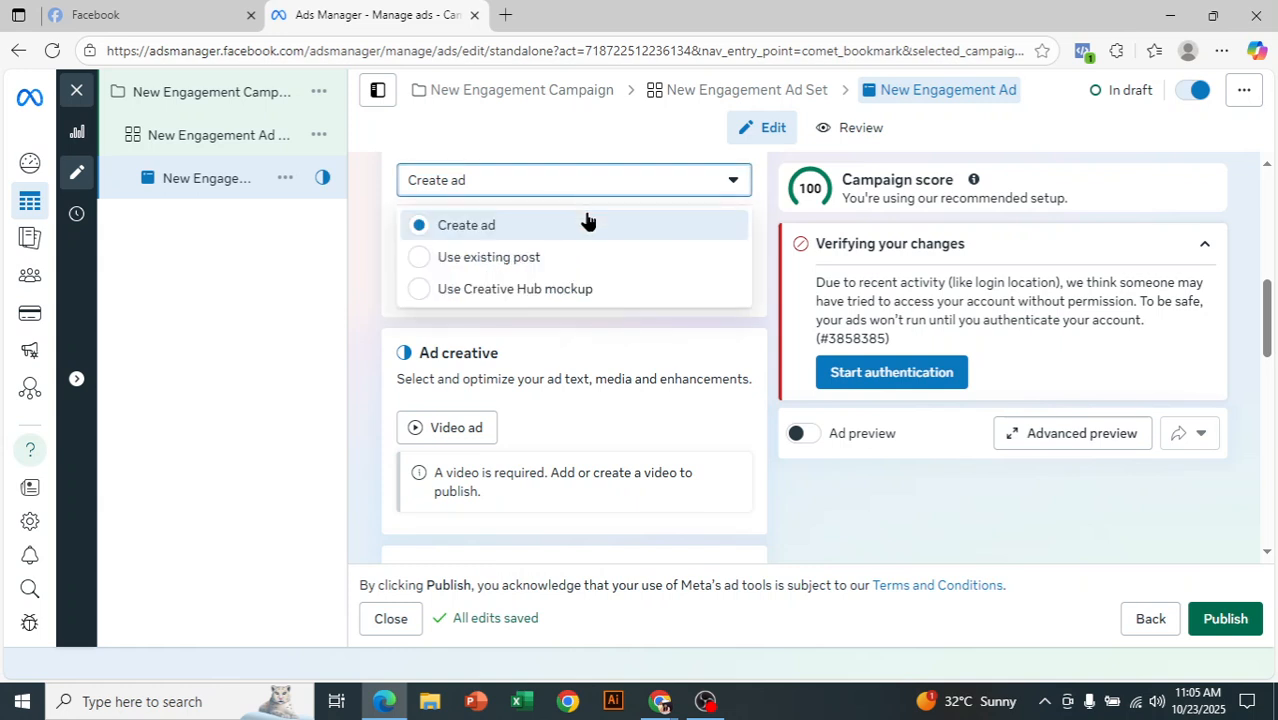
pyautogui.click(531, 262)
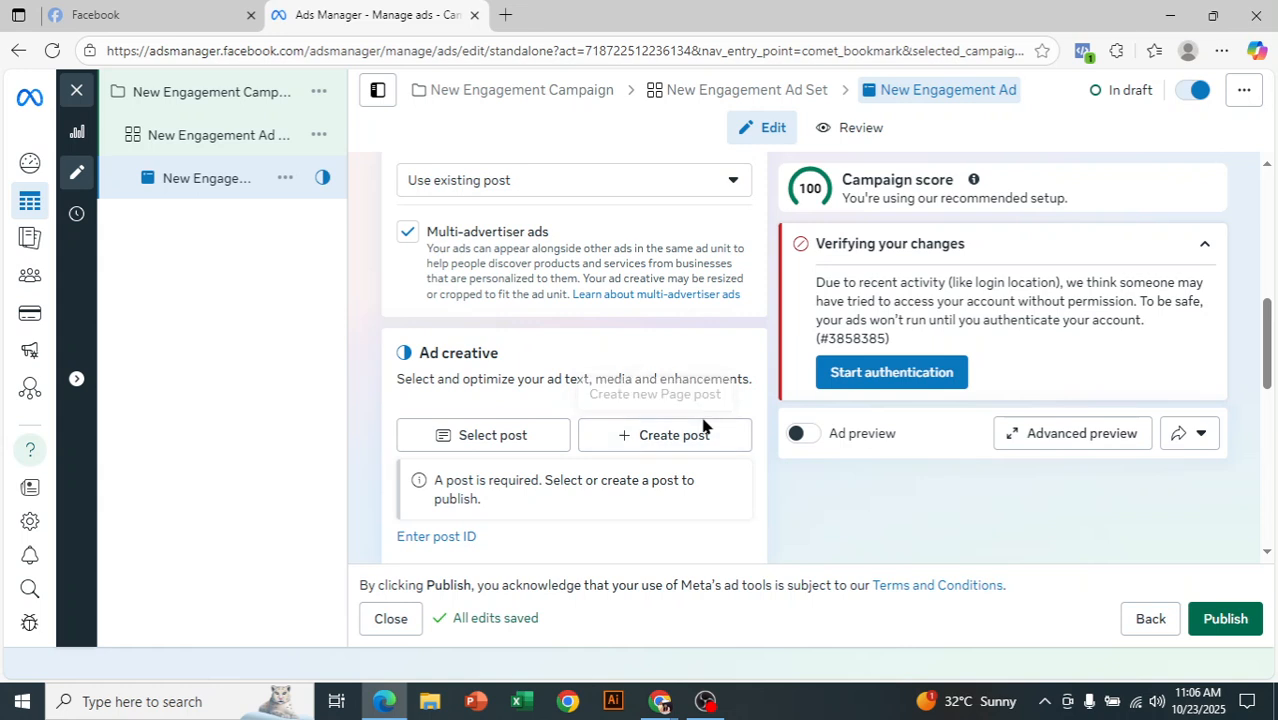
# - Review the ad's remaining sections, including ad creative, creative testing and tracking
pyautogui.scroll(-4, 697, 410)
pyautogui.scroll(-3, 697, 425)
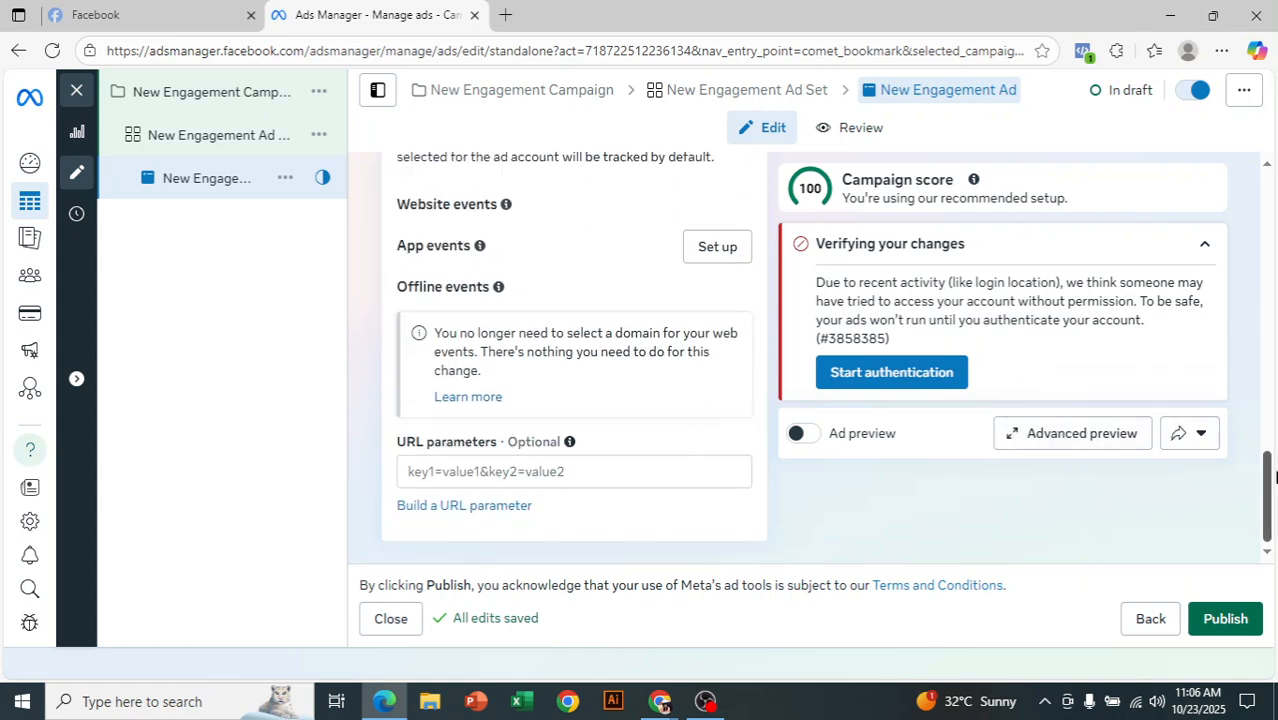
pyautogui.scroll(1, 1107, 424)
pyautogui.scroll(10, 611, 317)
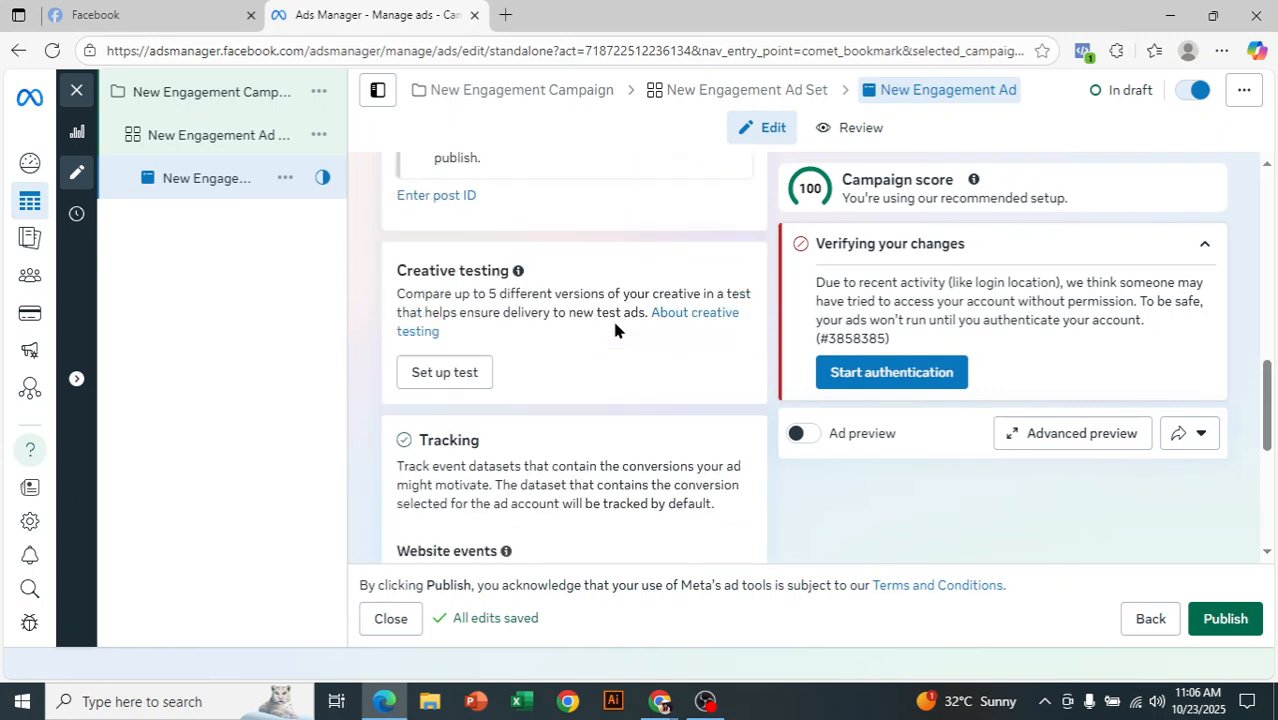
pyautogui.scroll(3, 578, 240)
pyautogui.scroll(-1, 577, 236)
pyautogui.scroll(1, 577, 236)
# - Return to New Engagement Ad Set and change its conversion location to Facebook Page
pyautogui.click(220, 140)
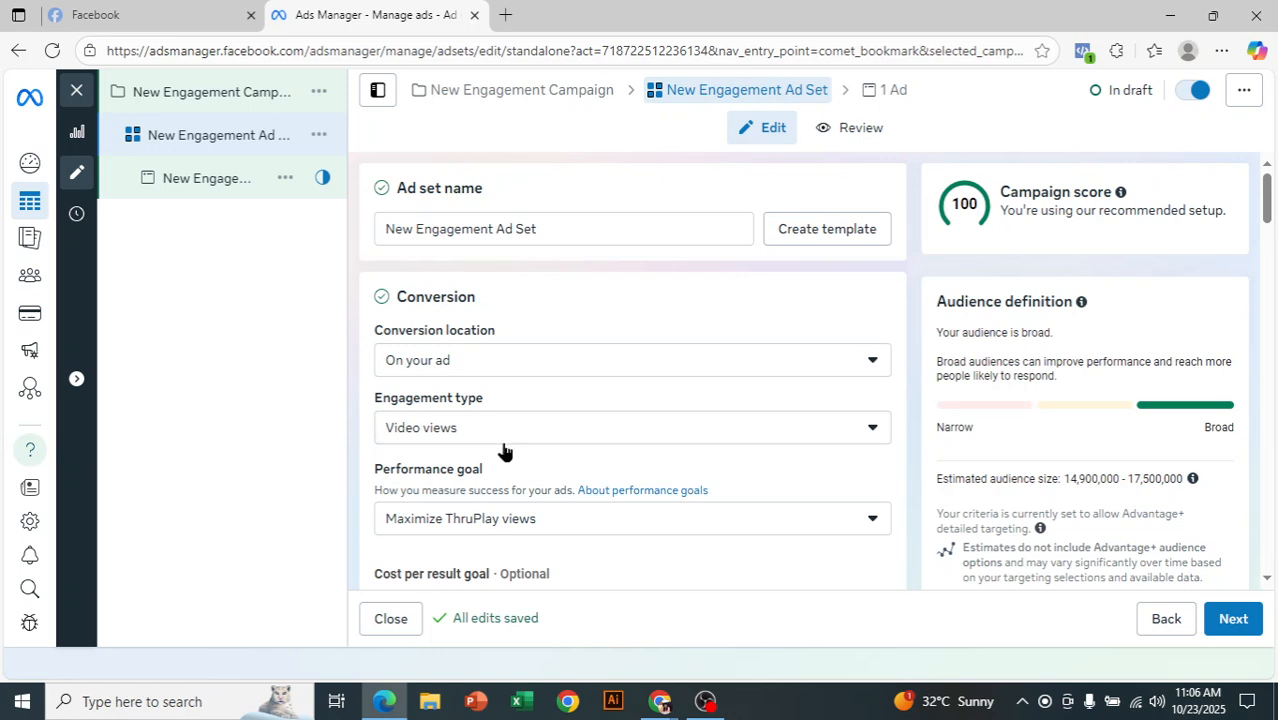
pyautogui.scroll(-1, 520, 400)
pyautogui.click(527, 285)
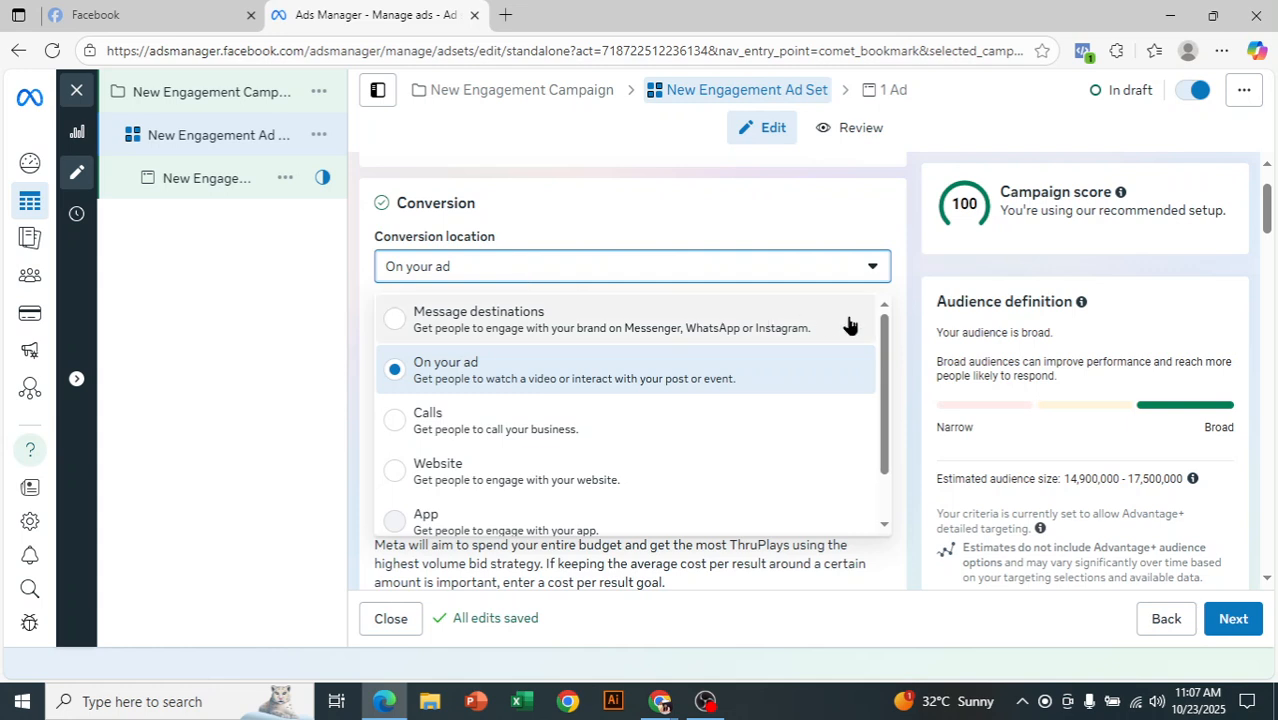
pyautogui.moveTo(886, 333); pyautogui.dragTo(906, 365)
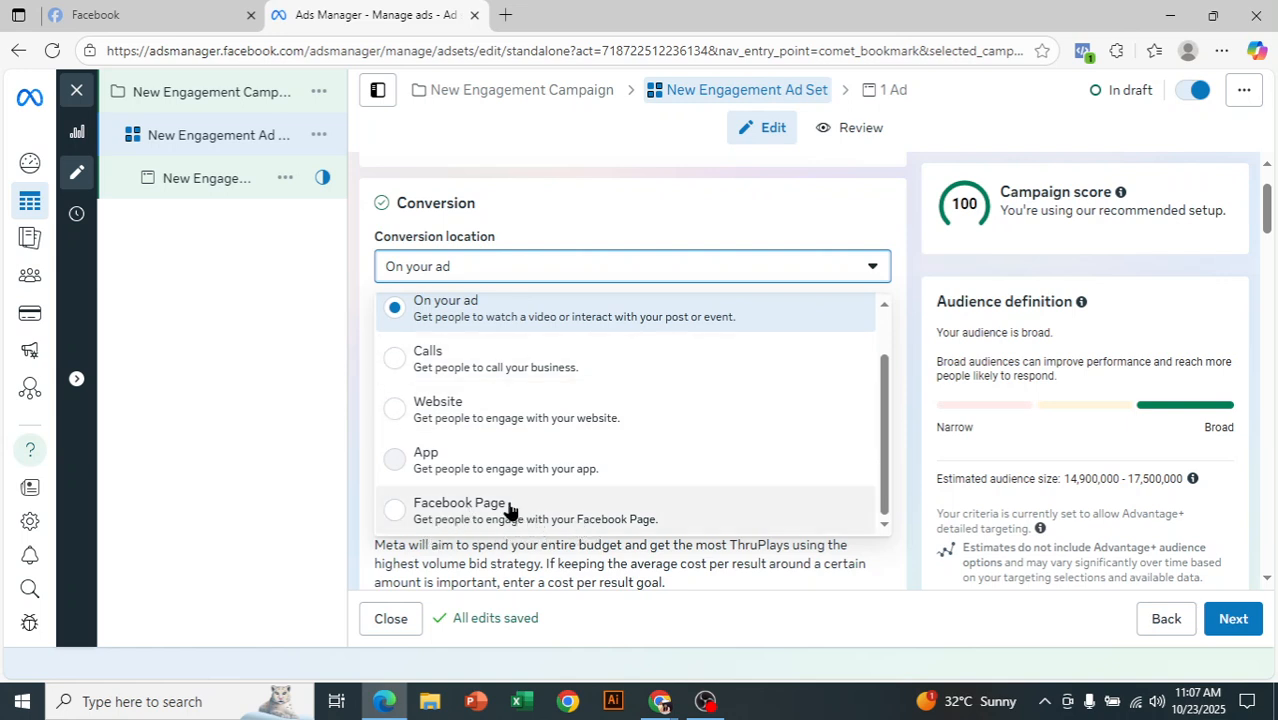
pyautogui.click(702, 522)
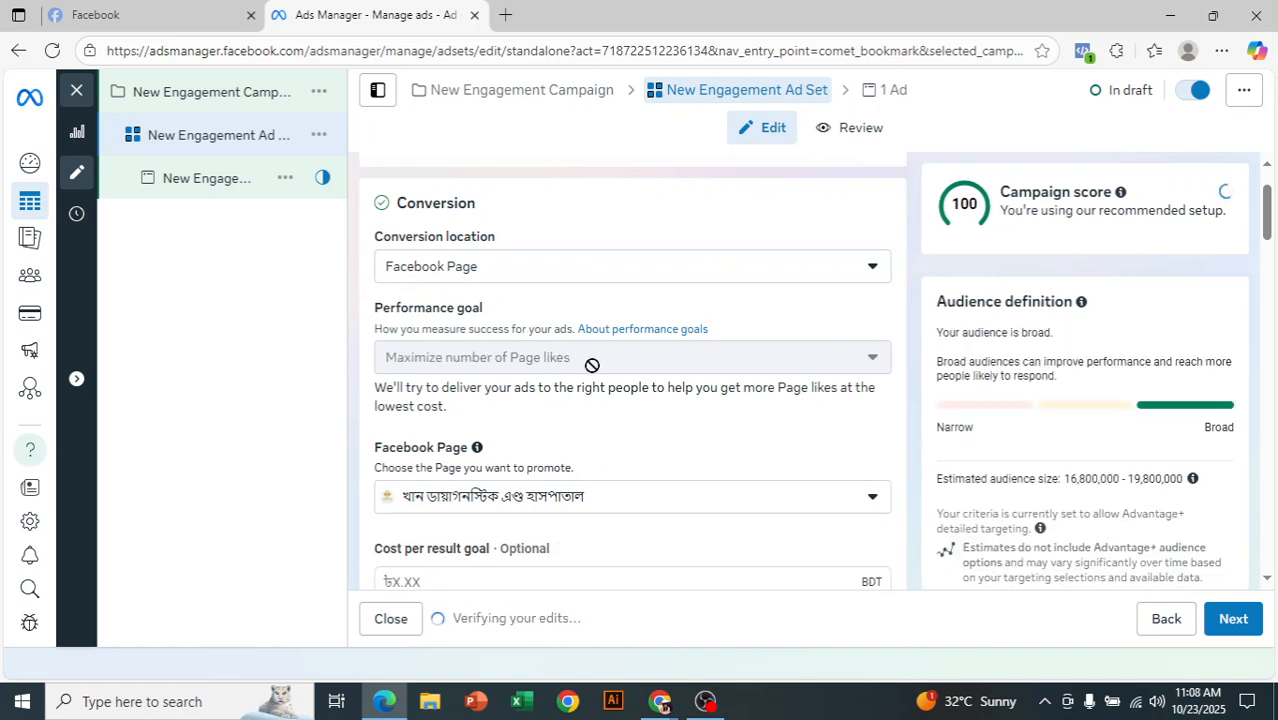
pyautogui.moveTo(592, 365)
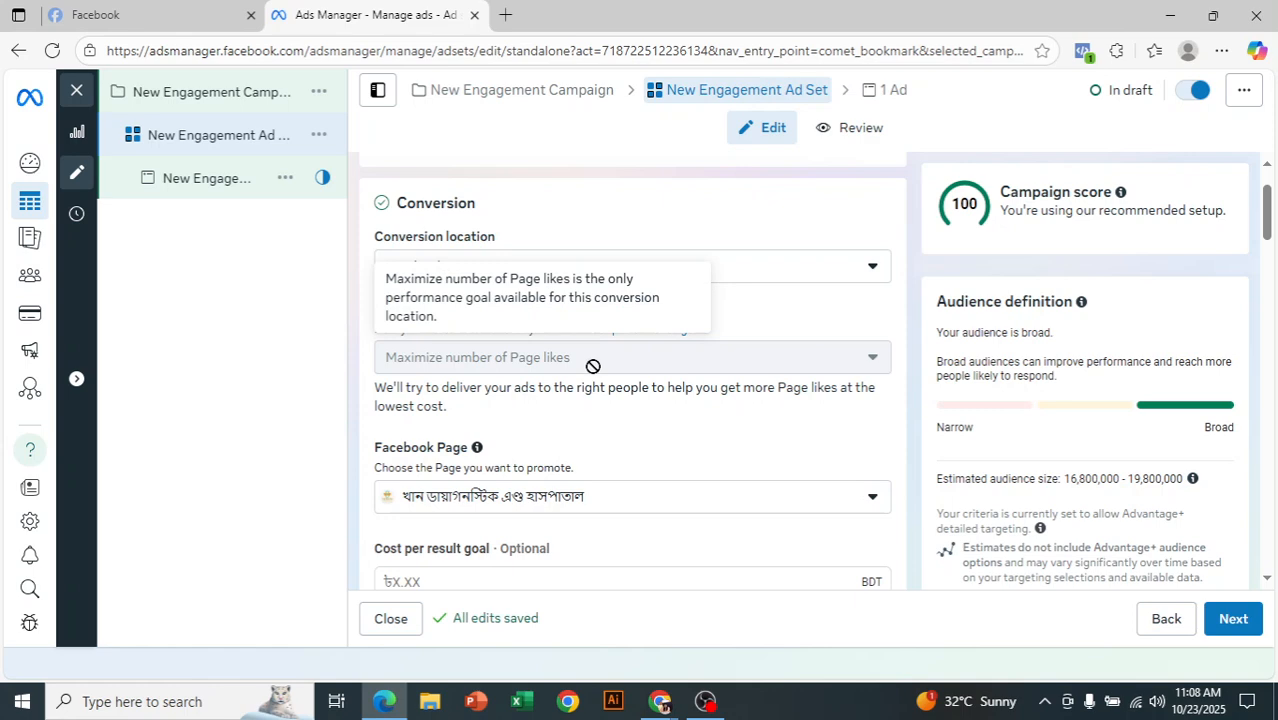
pyautogui.scroll(-3, 583, 362)
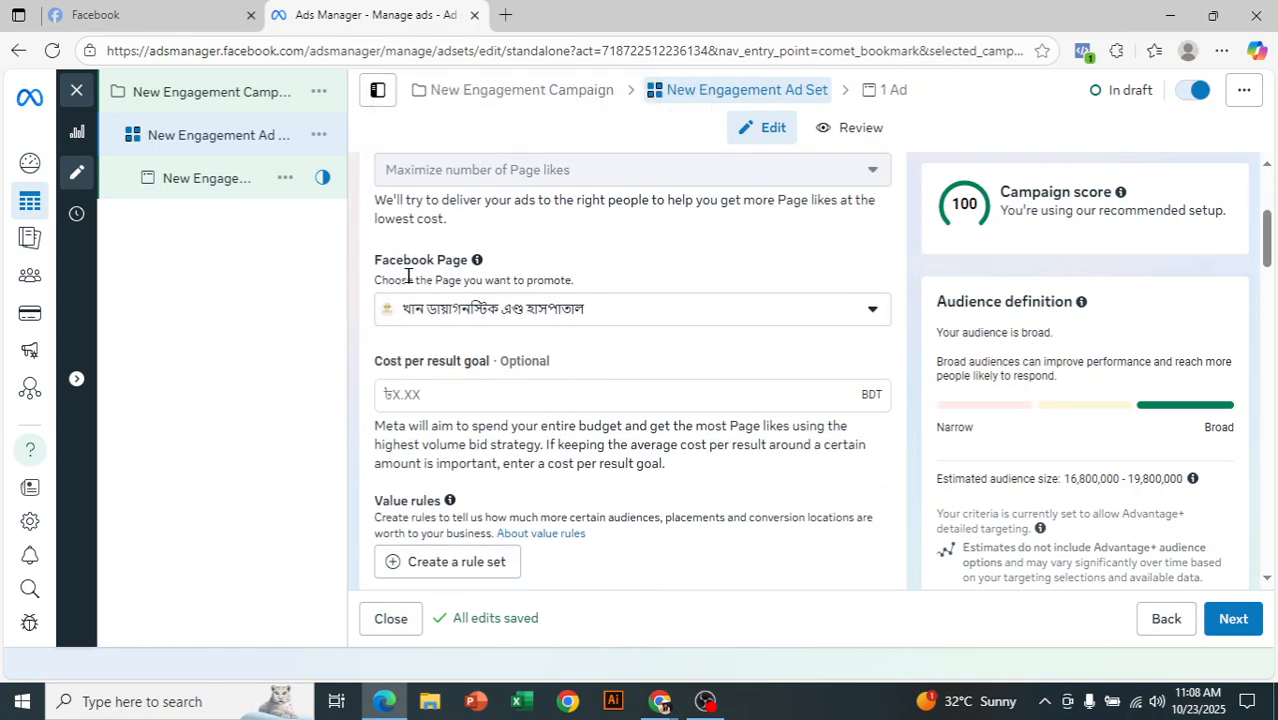
# - Review the ad set's Facebook Page conversion settings, cost per result goal, budget and schedule
pyautogui.scroll(3, 546, 323)
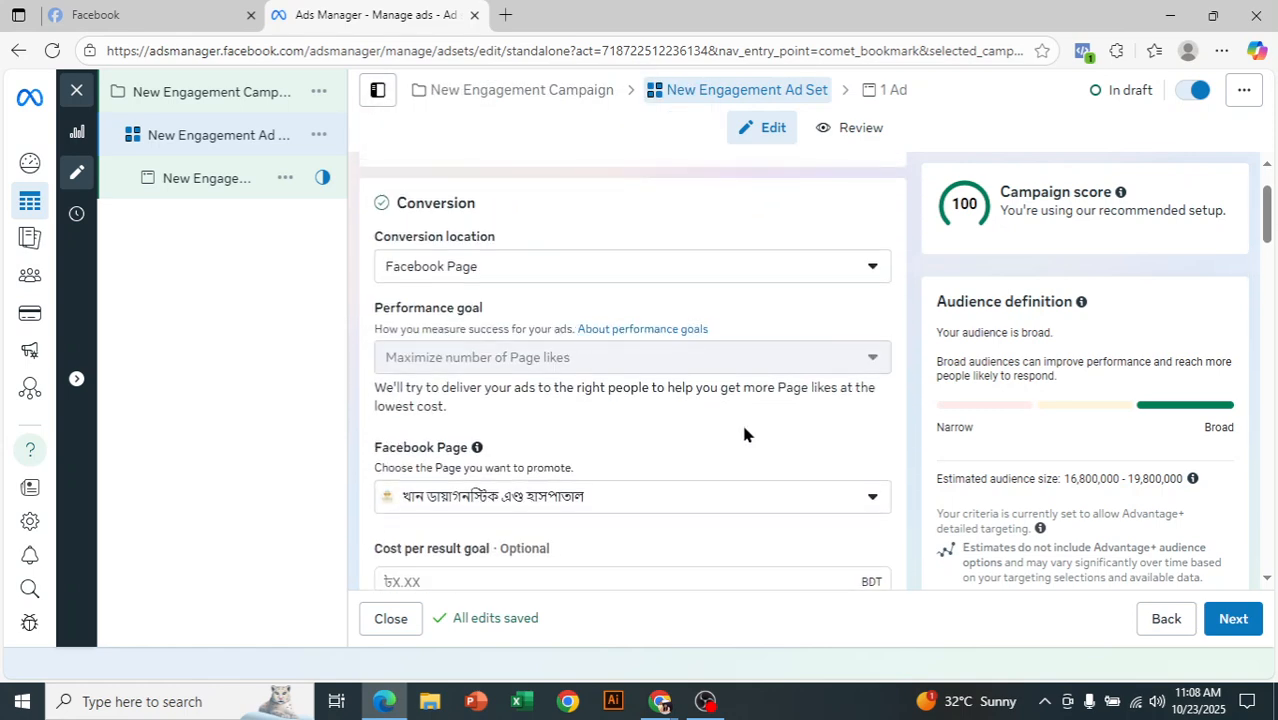
pyautogui.scroll(-6, 741, 422)
pyautogui.scroll(-7, 727, 394)
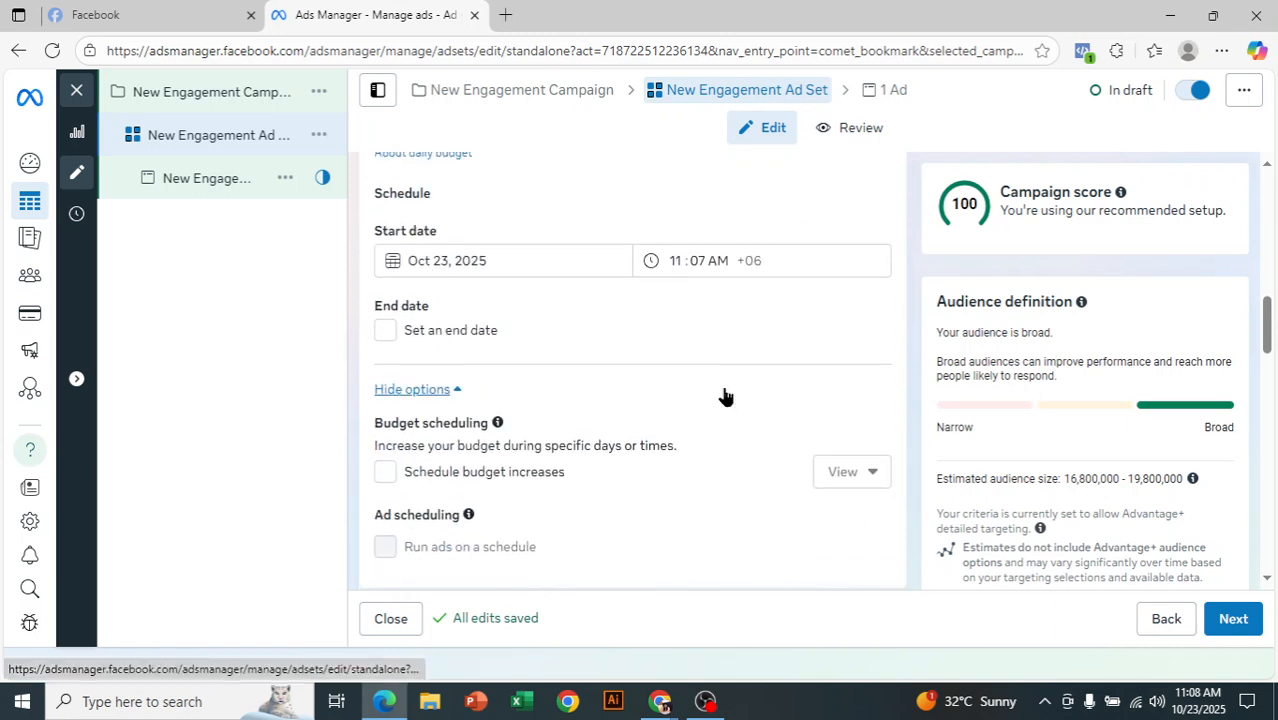
pyautogui.scroll(-2, 723, 387)
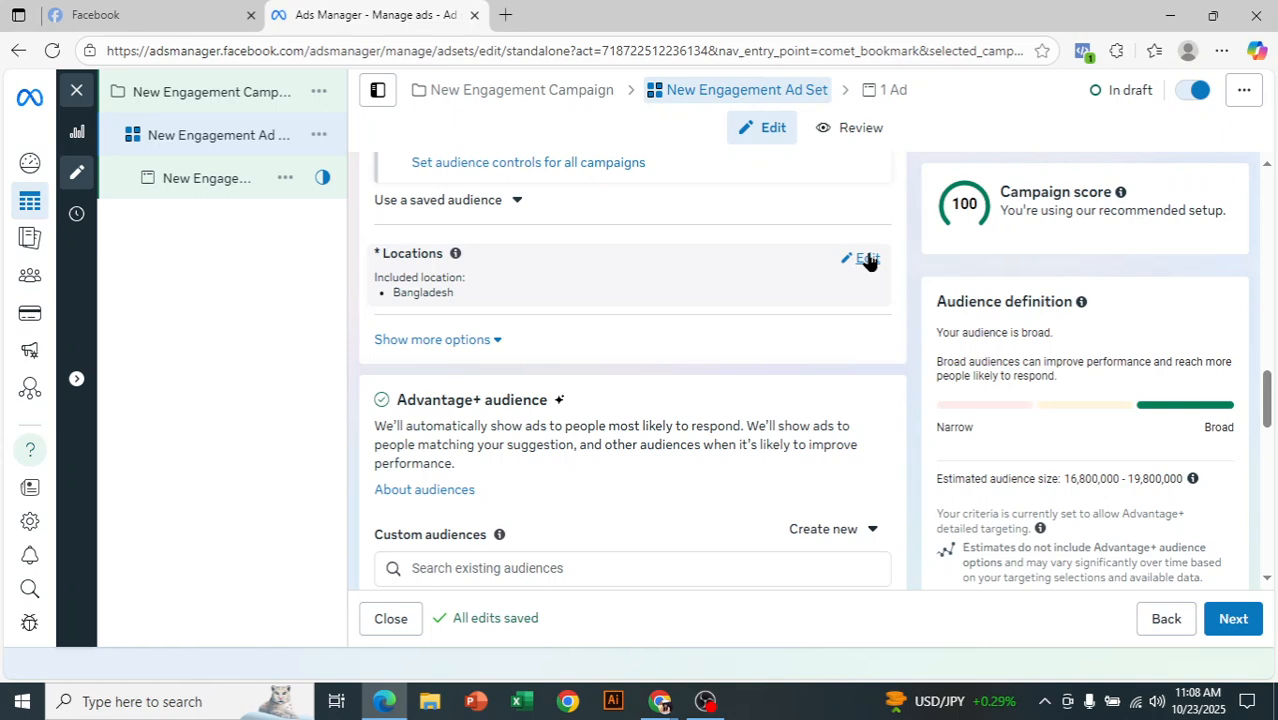
pyautogui.scroll(10, 811, 356)
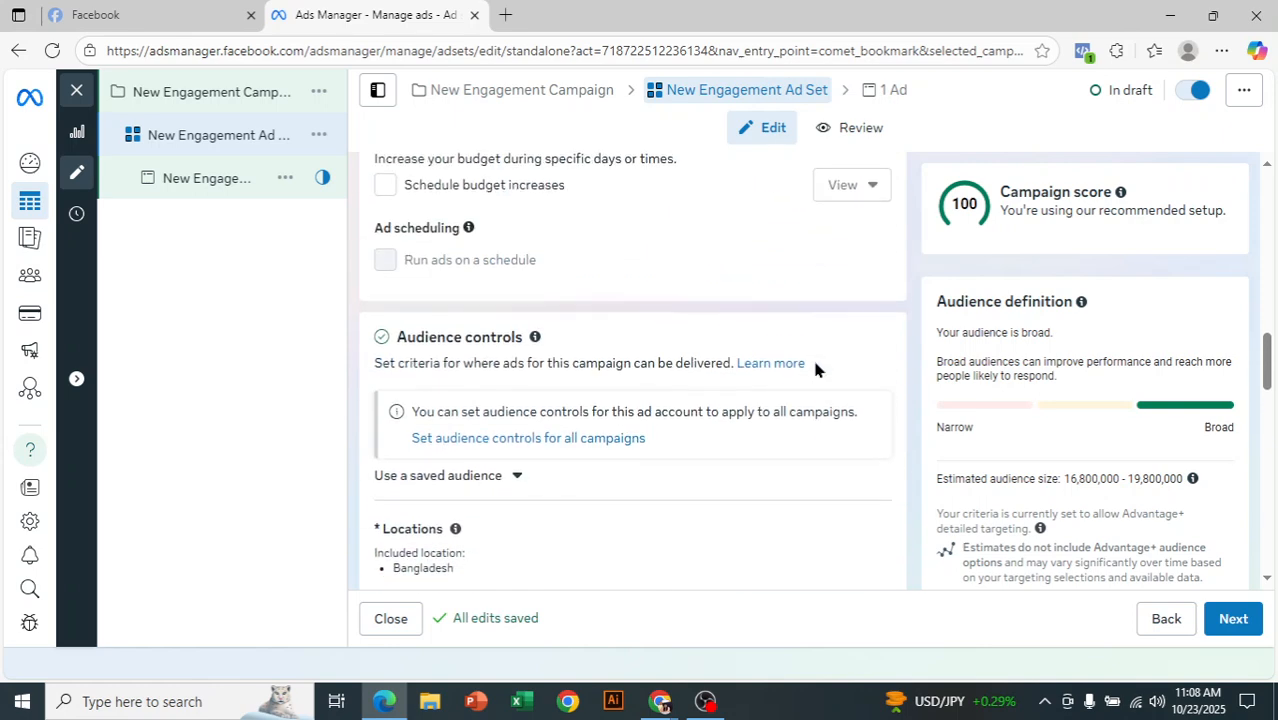
pyautogui.scroll(-1, 808, 363)
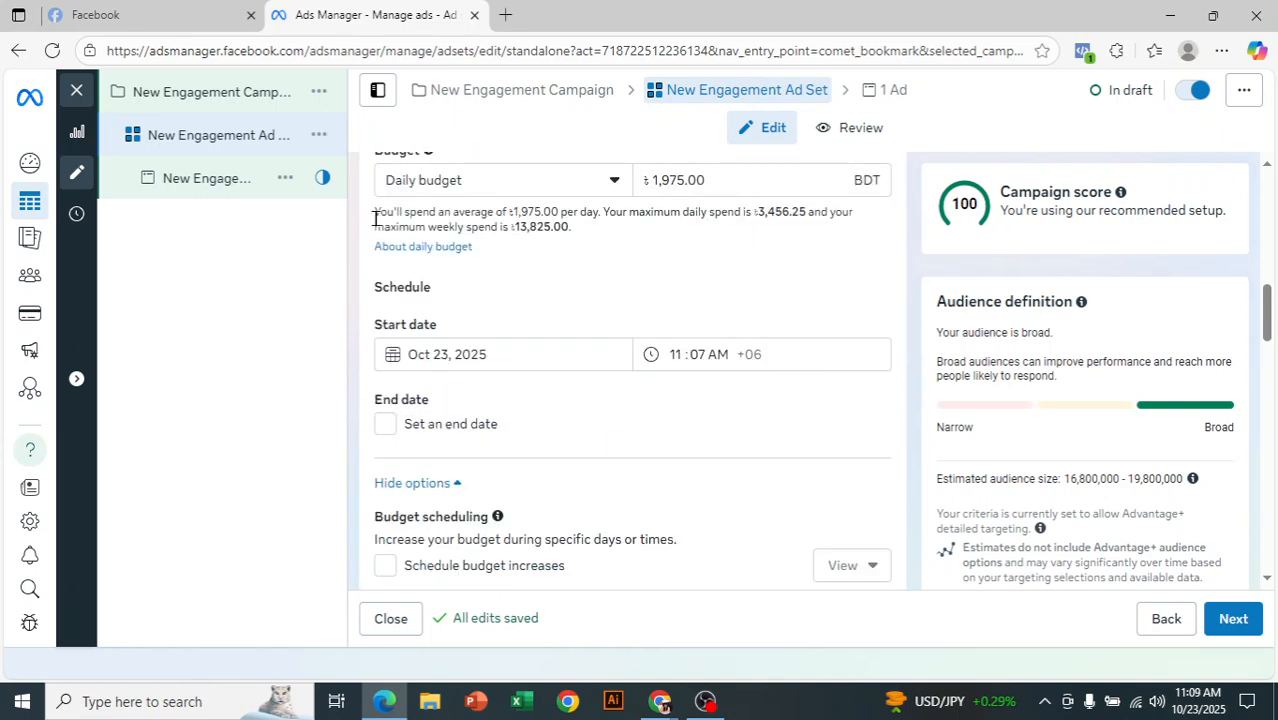
pyautogui.scroll(1, 535, 295)
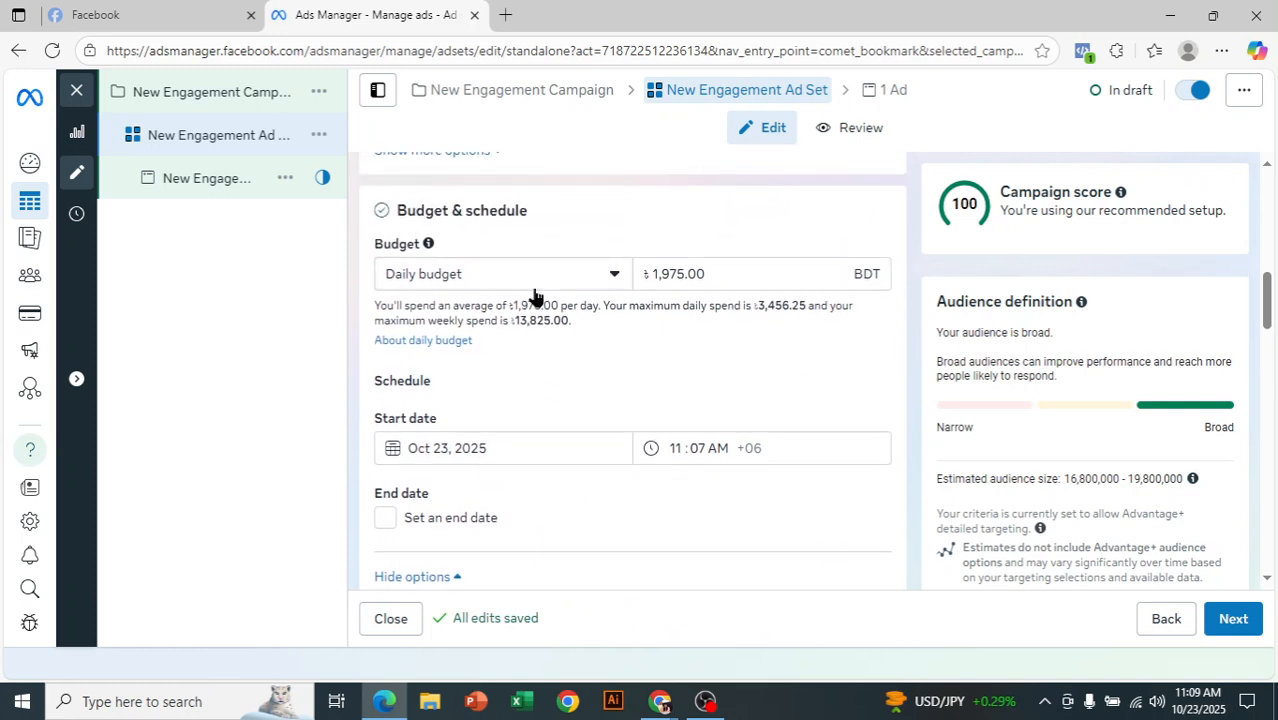
pyautogui.scroll(4, 535, 295)
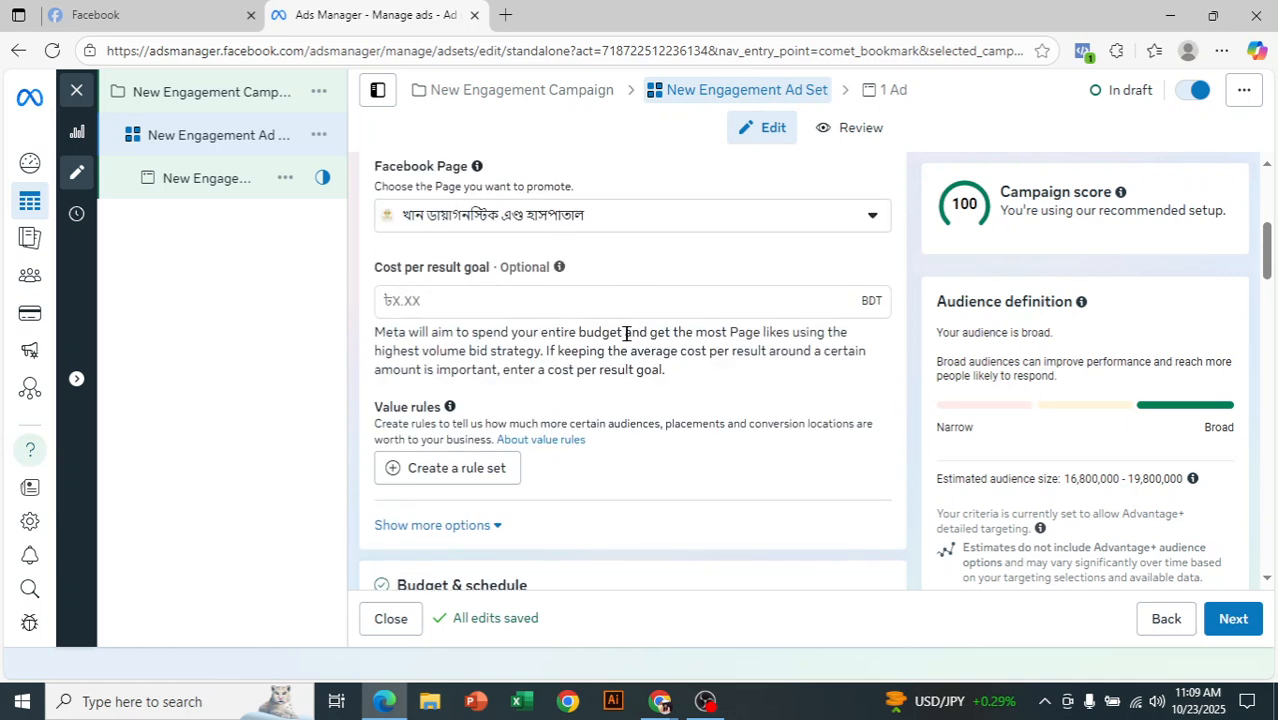
pyautogui.scroll(-2, 760, 335)
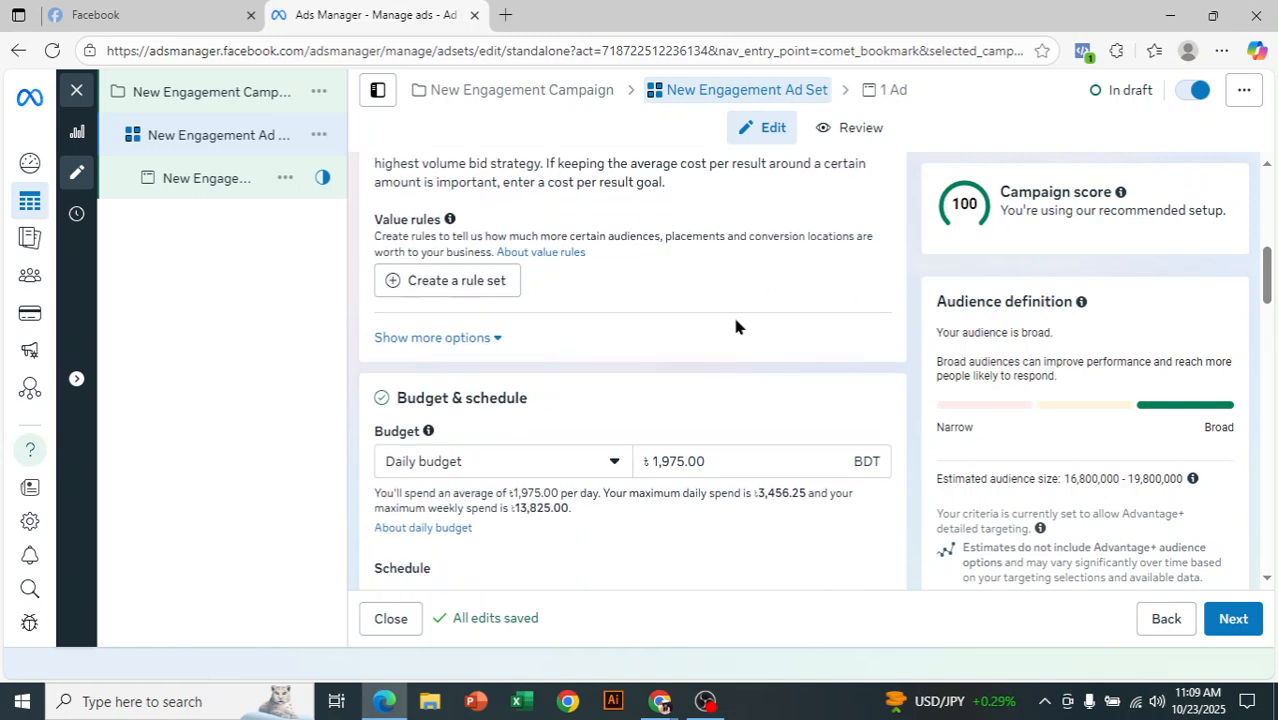
pyautogui.scroll(-6, 736, 326)
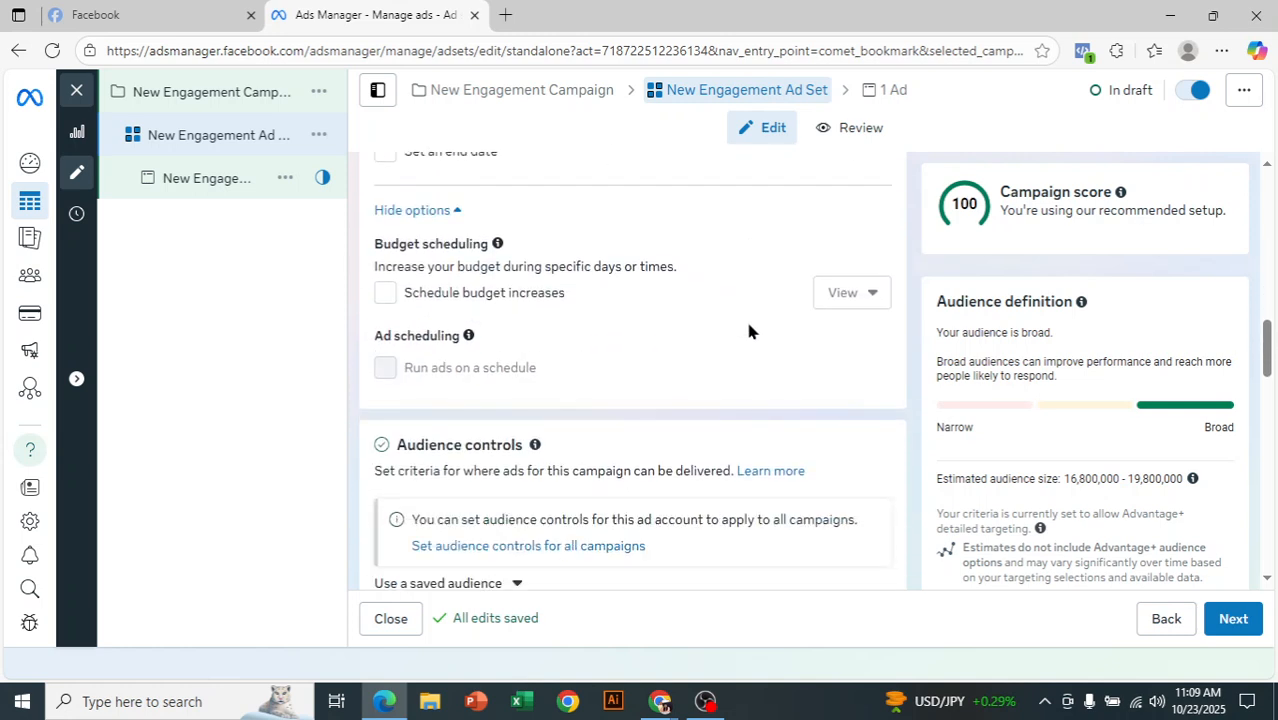
pyautogui.scroll(-1, 746, 385)
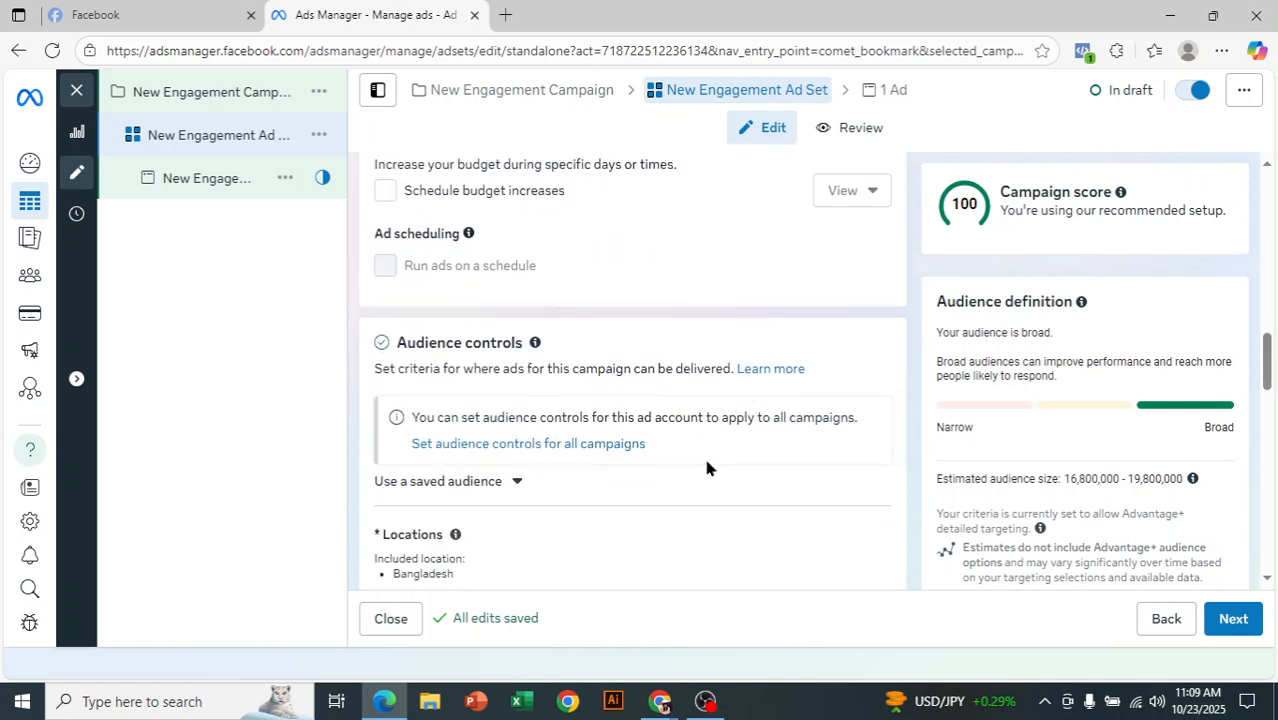
# - Review the ad set's locations, Advantage+ audience, detailed targeting, placements and estimated daily Page likes
pyautogui.scroll(-2, 706, 466)
pyautogui.moveTo(840, 368)
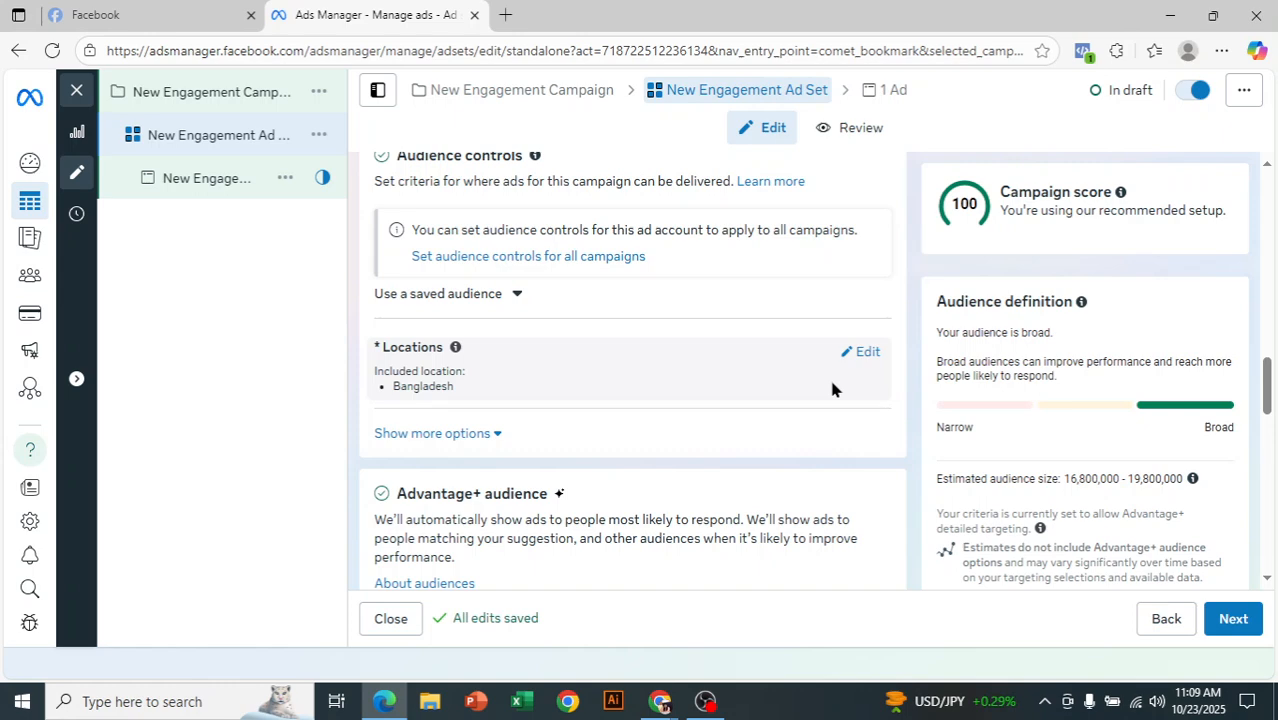
pyautogui.scroll(-2, 830, 385)
pyautogui.scroll(-2, 482, 442)
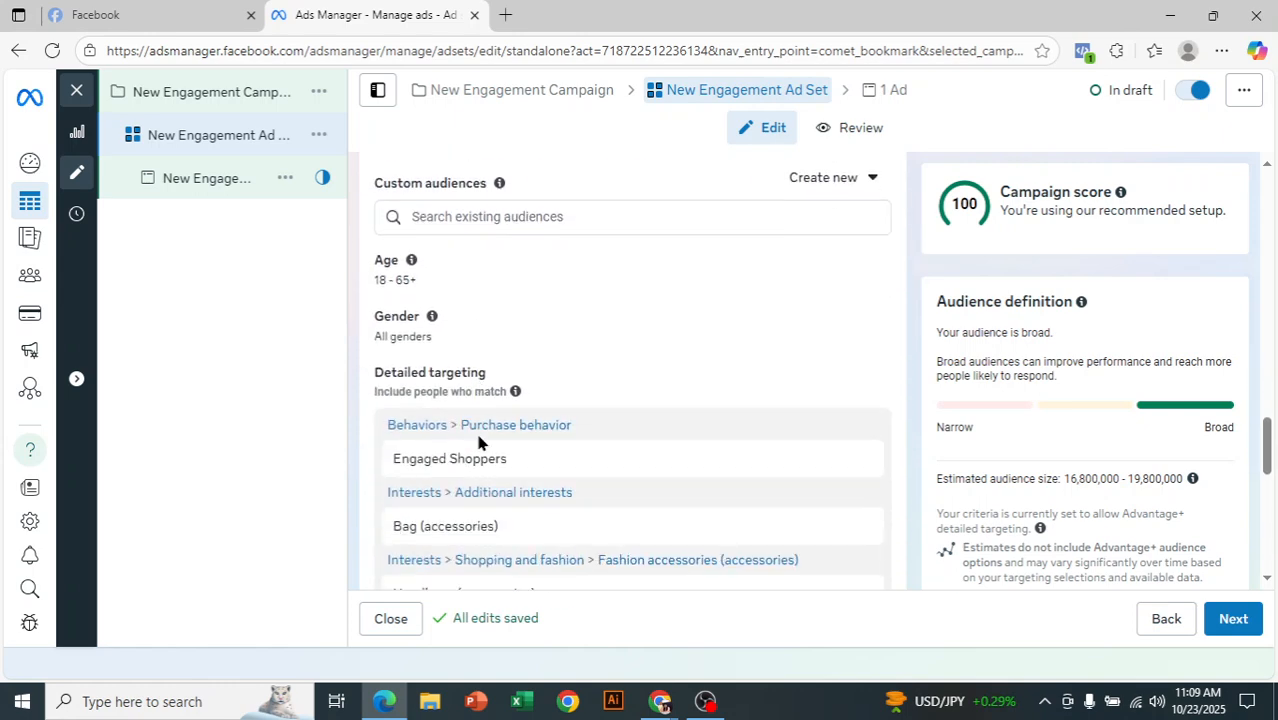
pyautogui.scroll(3, 857, 467)
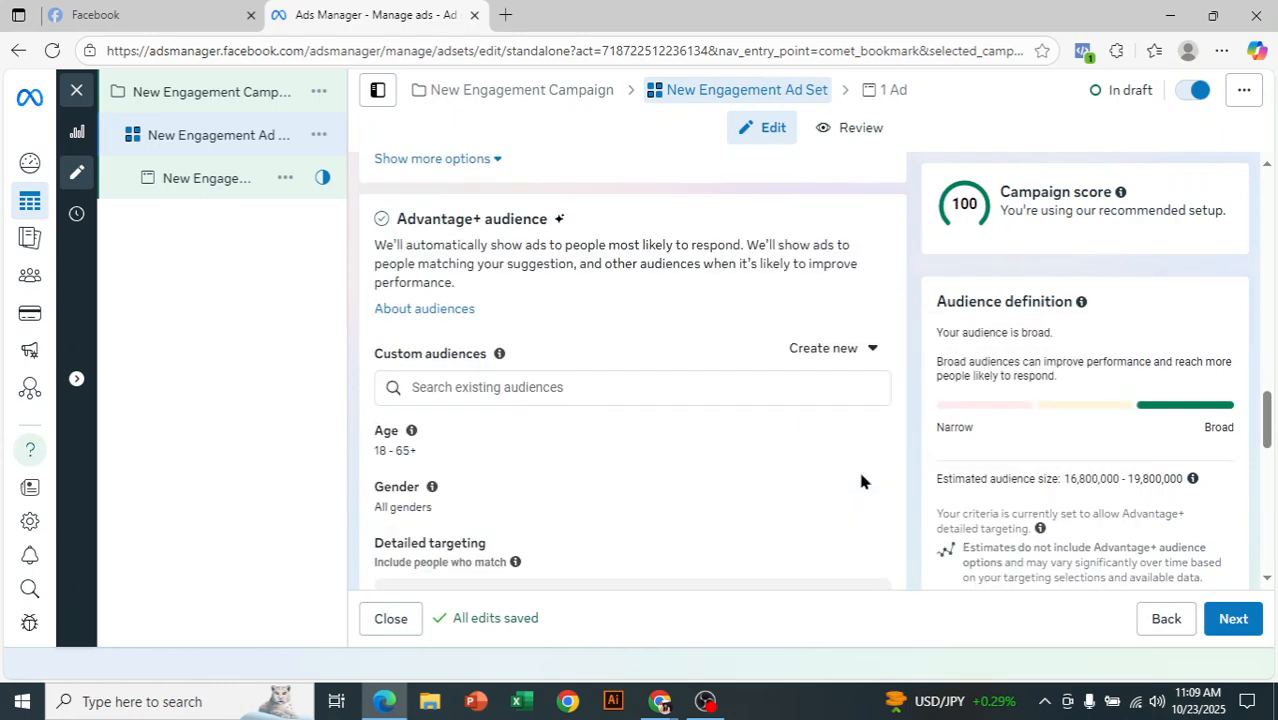
pyautogui.scroll(2, 860, 472)
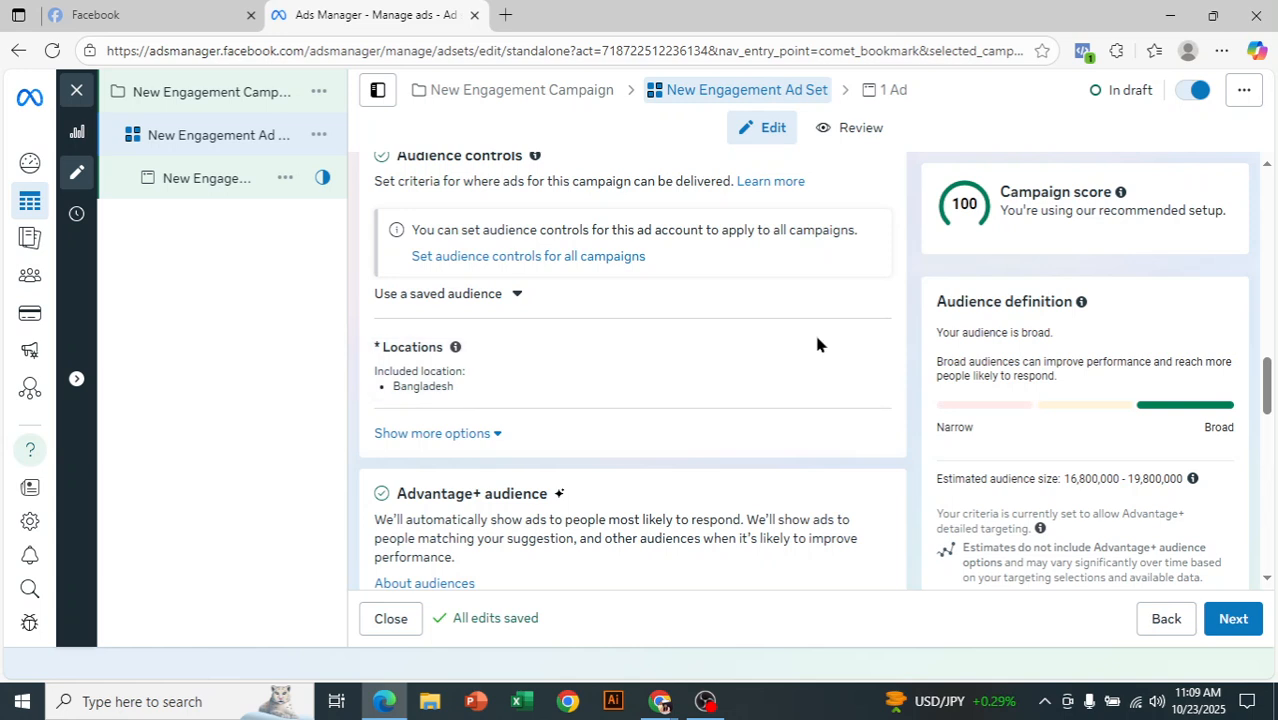
pyautogui.scroll(-4, 819, 345)
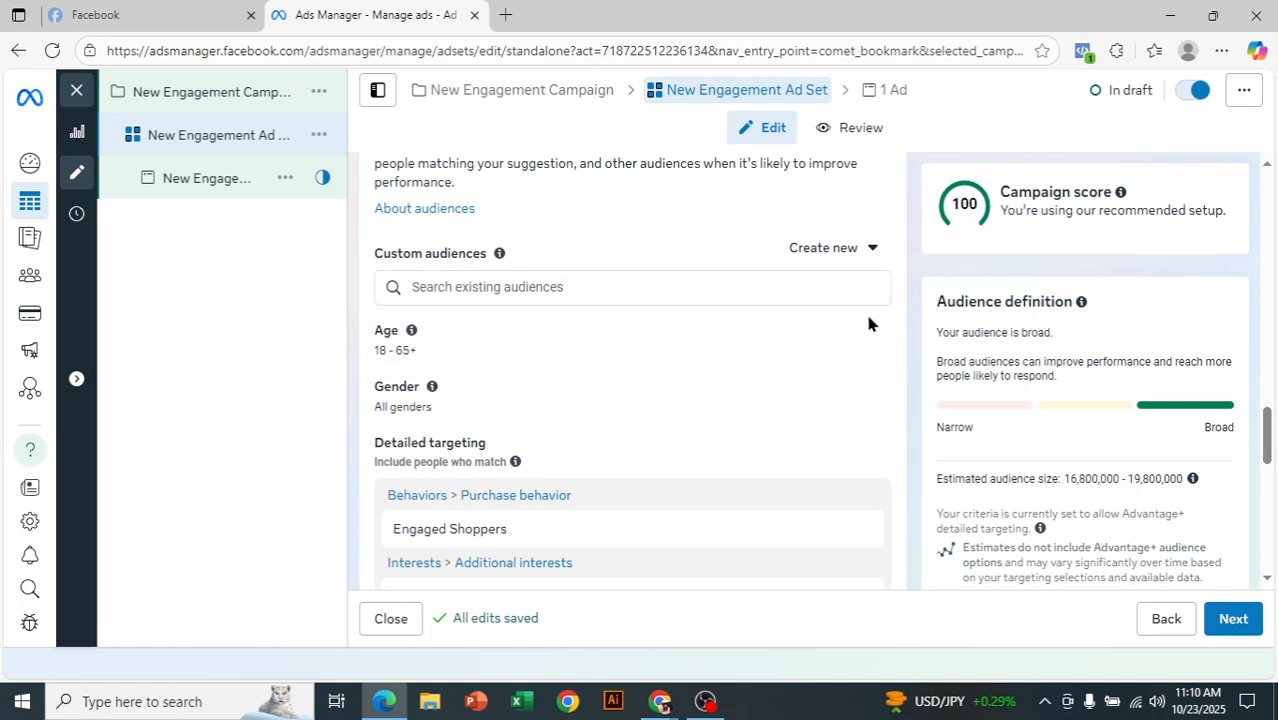
pyautogui.scroll(-2, 762, 374)
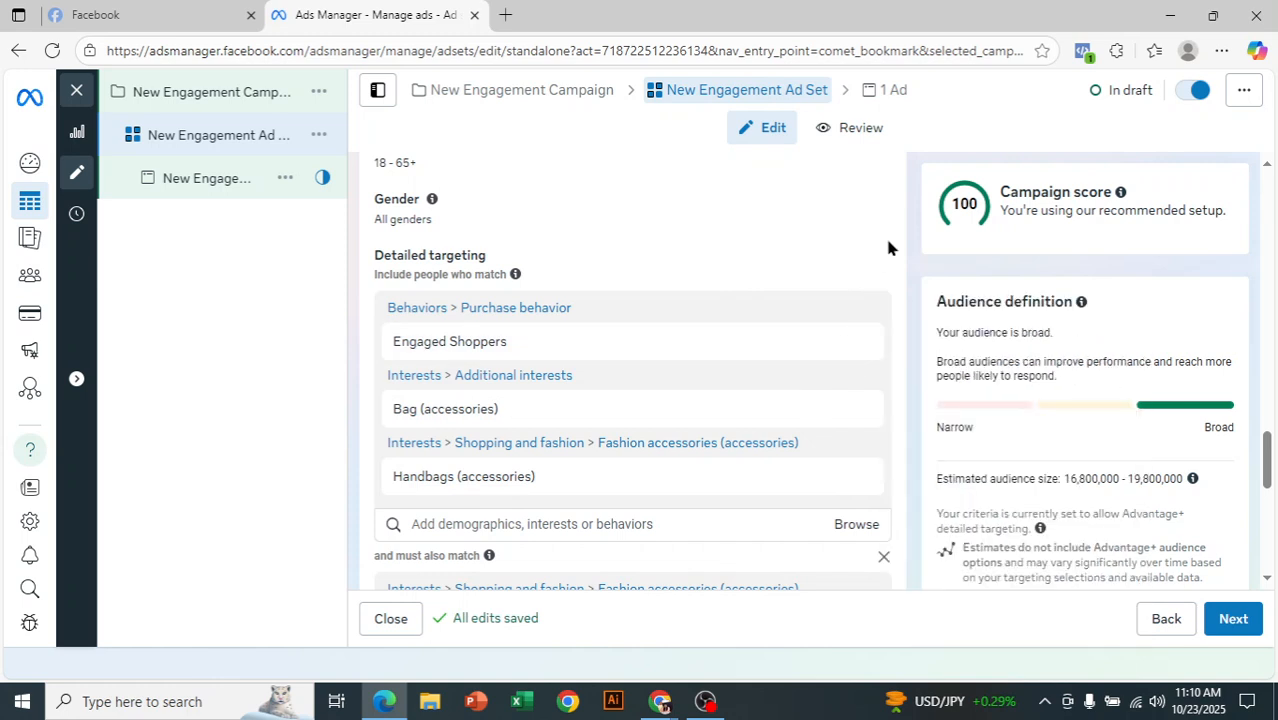
pyautogui.scroll(-3, 887, 247)
pyautogui.scroll(-3, 895, 390)
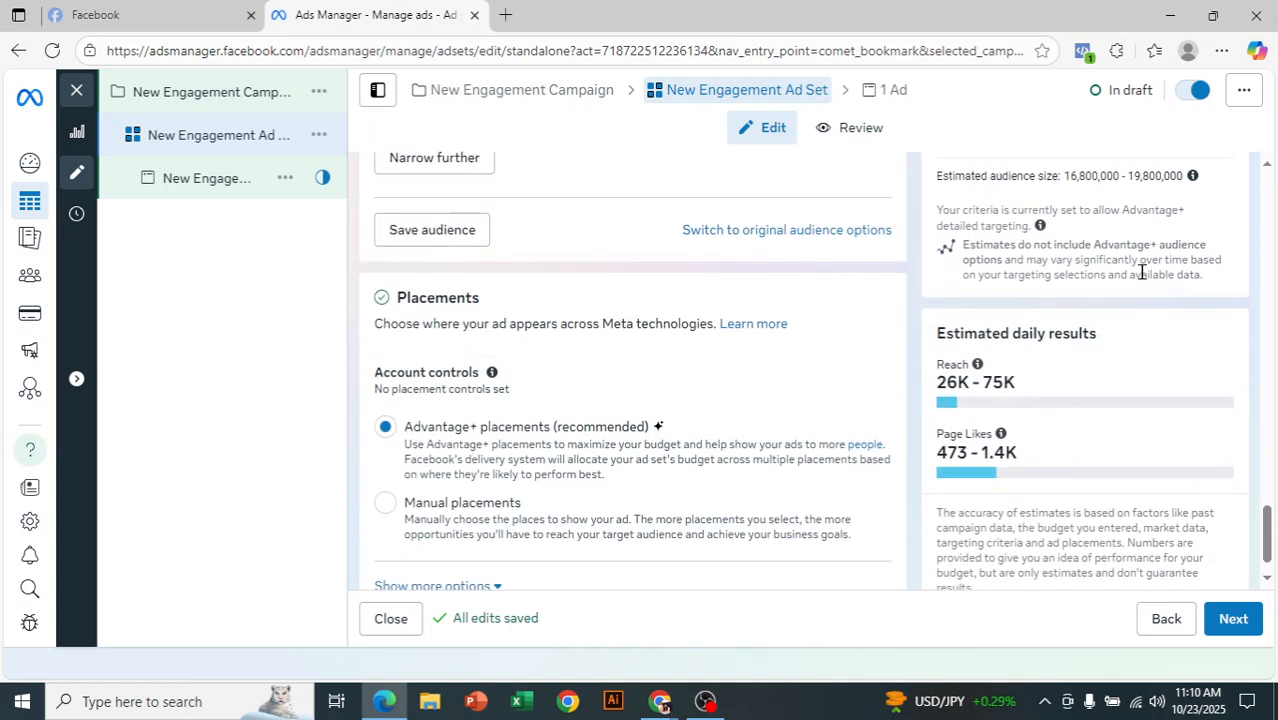
pyautogui.moveTo(935, 455); pyautogui.dragTo(1052, 467)
pyautogui.click(1034, 573)
# - Proceed to the ad level and set up an image ad creative with the 960 × 664 account image
pyautogui.click(1232, 617)
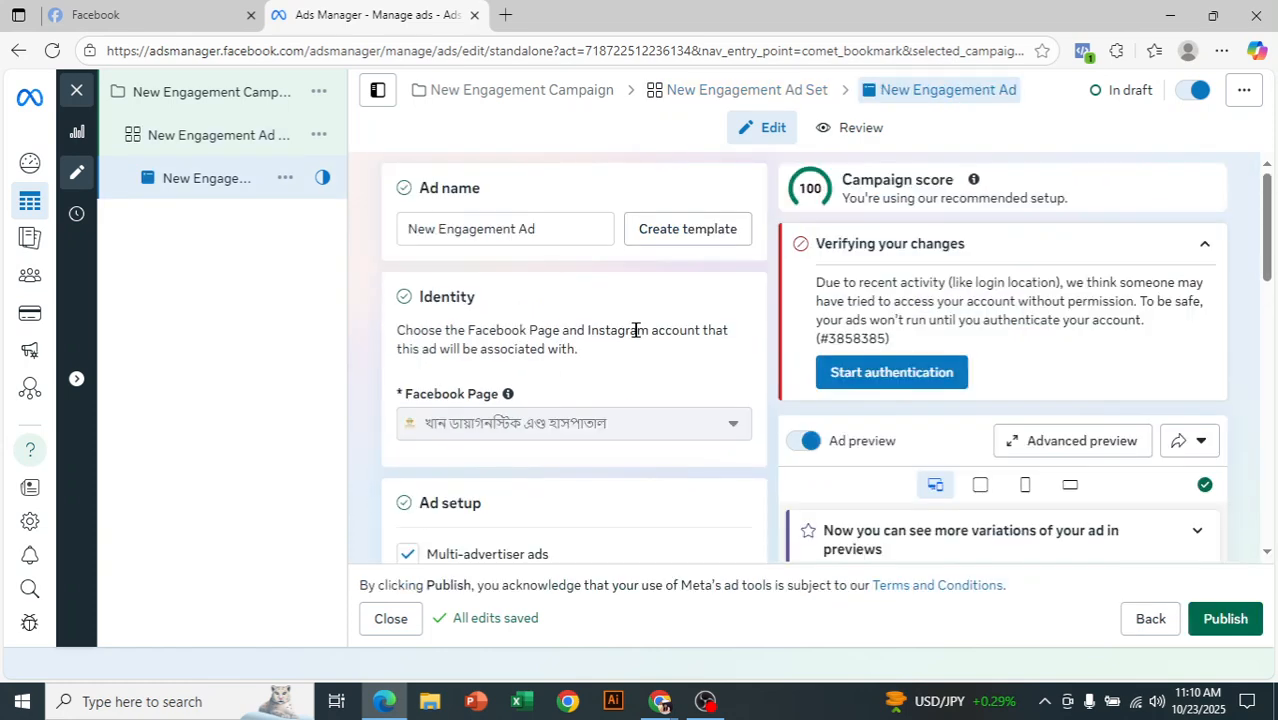
pyautogui.scroll(-3, 555, 330)
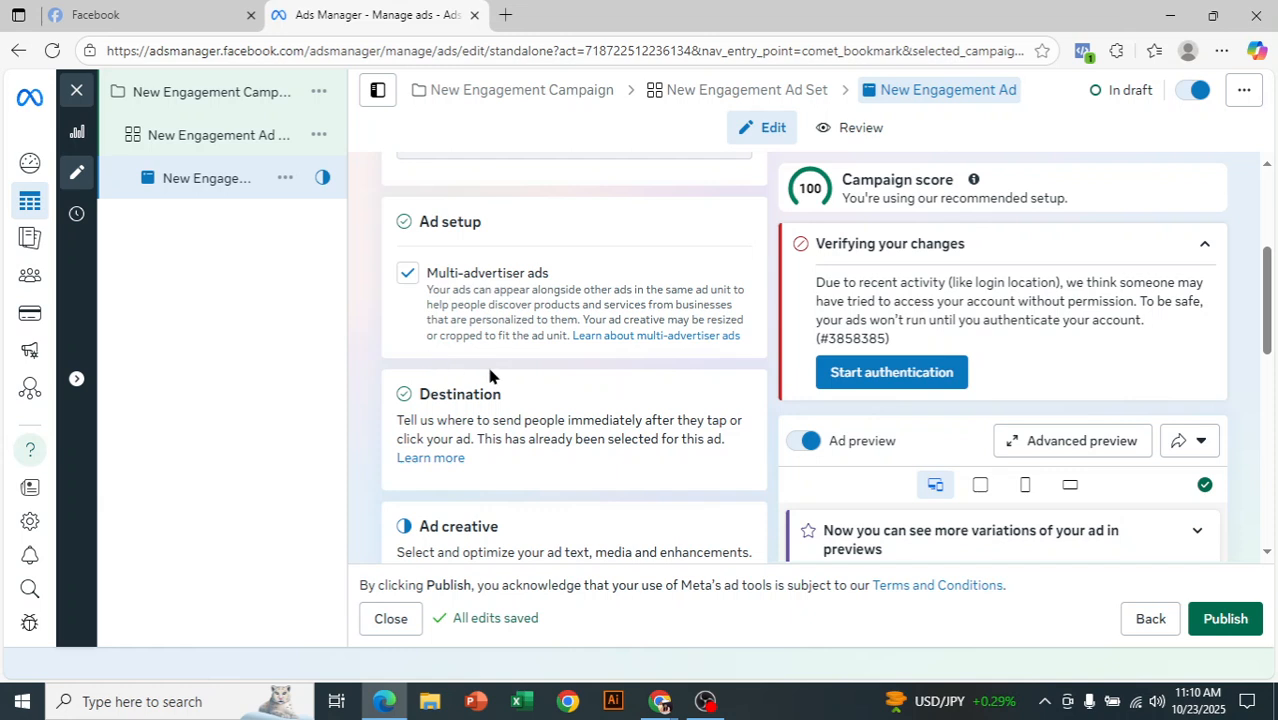
pyautogui.scroll(-2, 616, 398)
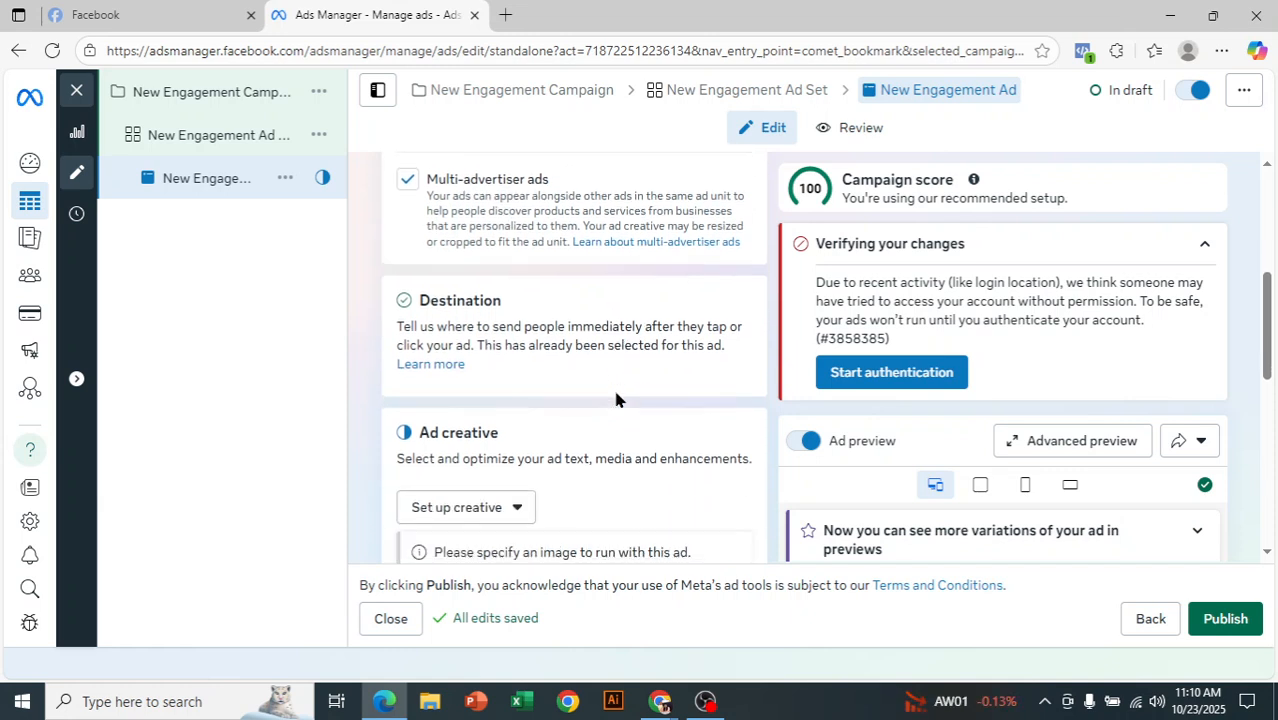
pyautogui.click(486, 418)
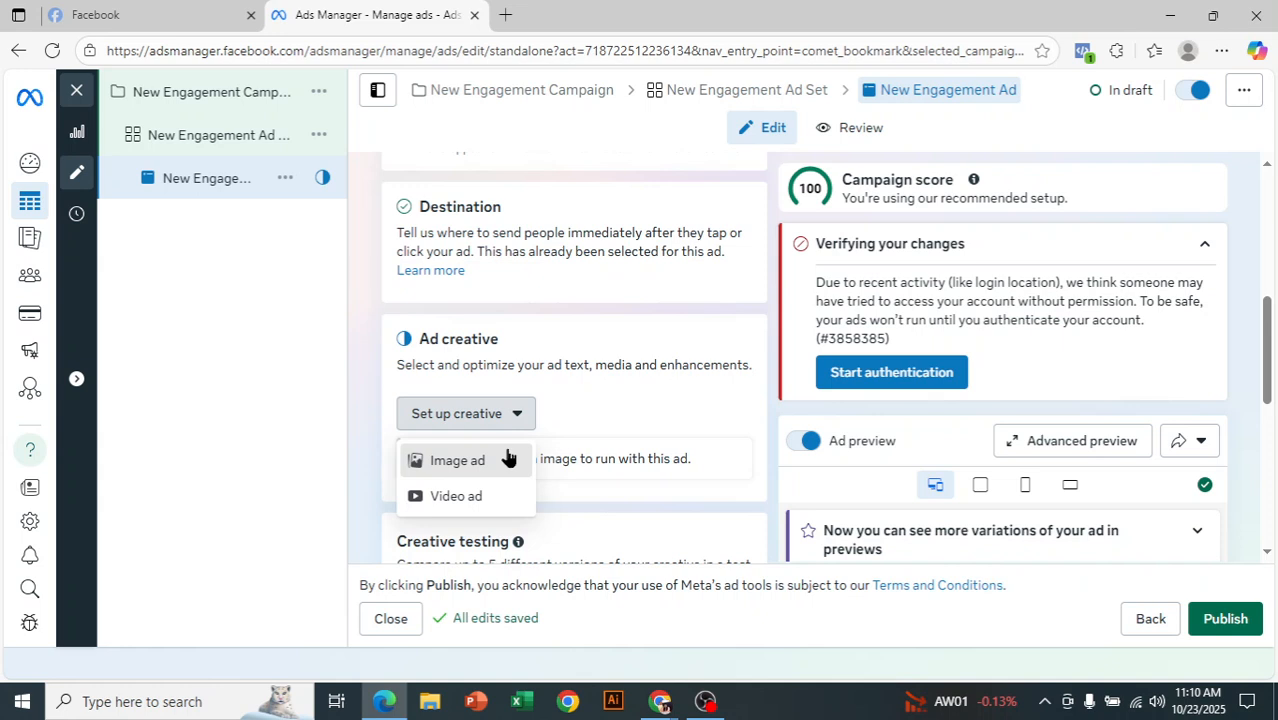
pyautogui.click(505, 458)
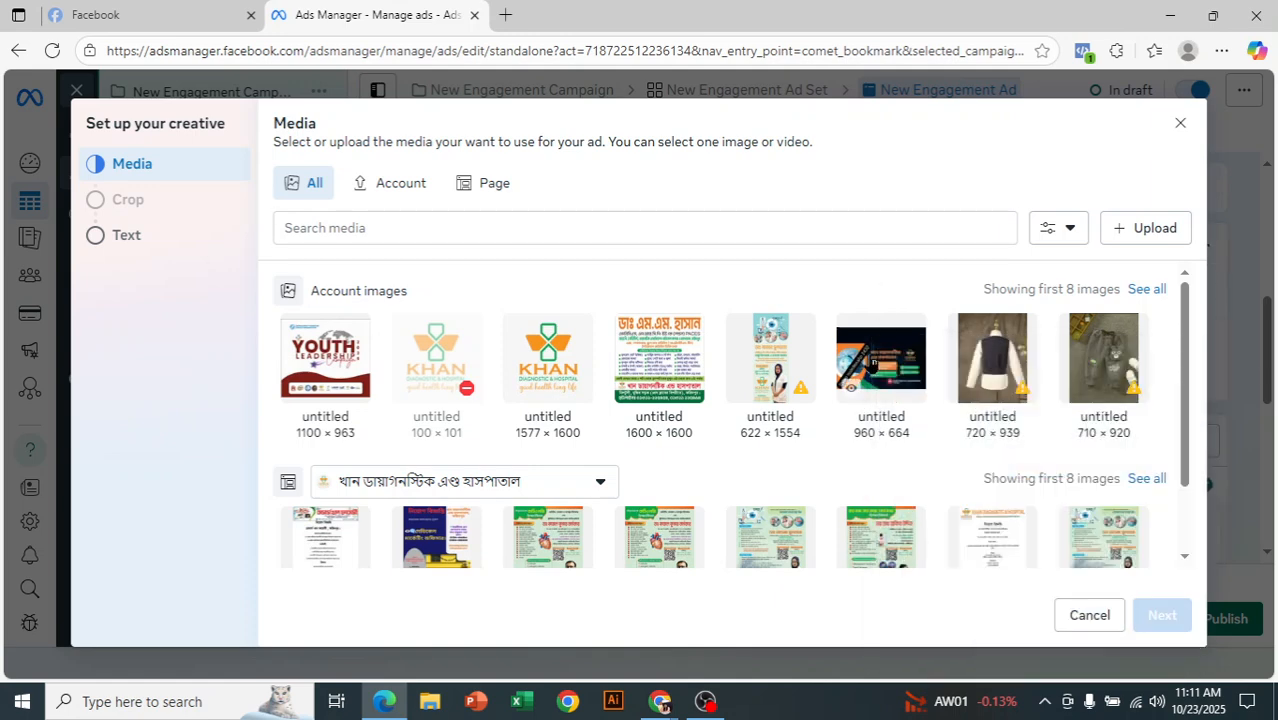
pyautogui.click(871, 368)
pyautogui.click(1166, 615)
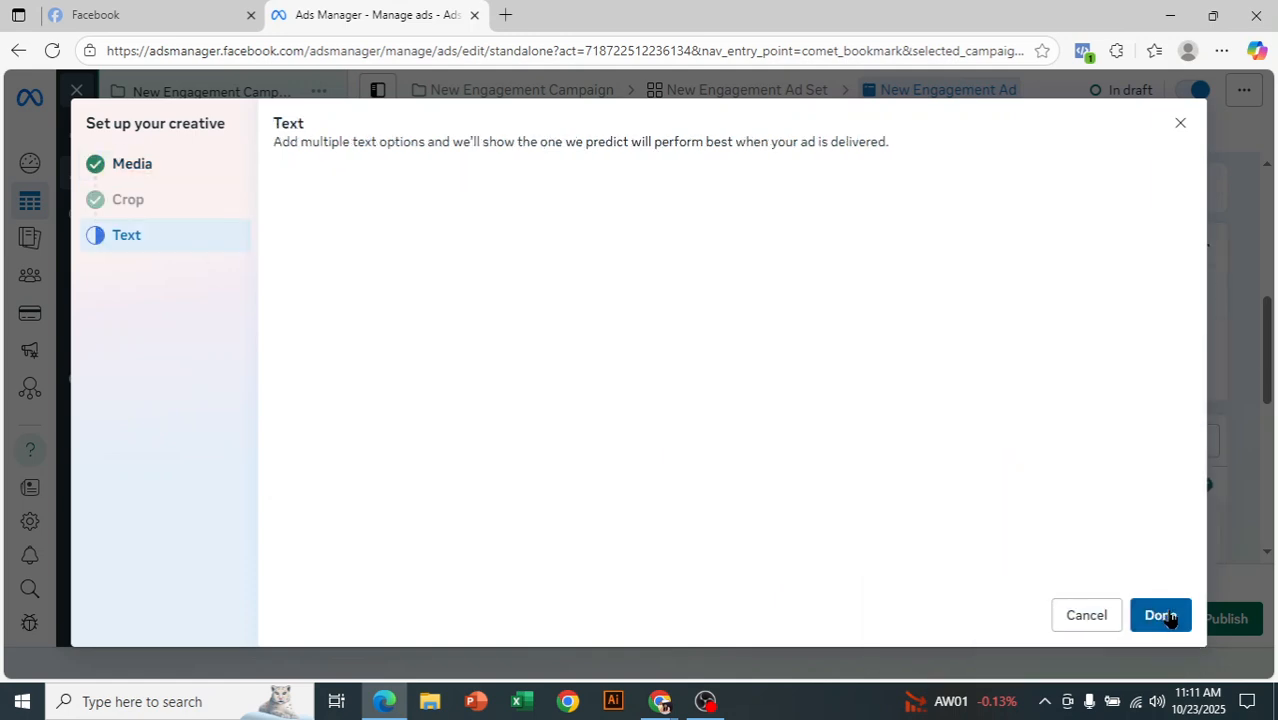
# - Enter "kkkkkkkkkkkk" as the ad's primary text and finish the creative setup
pyautogui.click(548, 214)
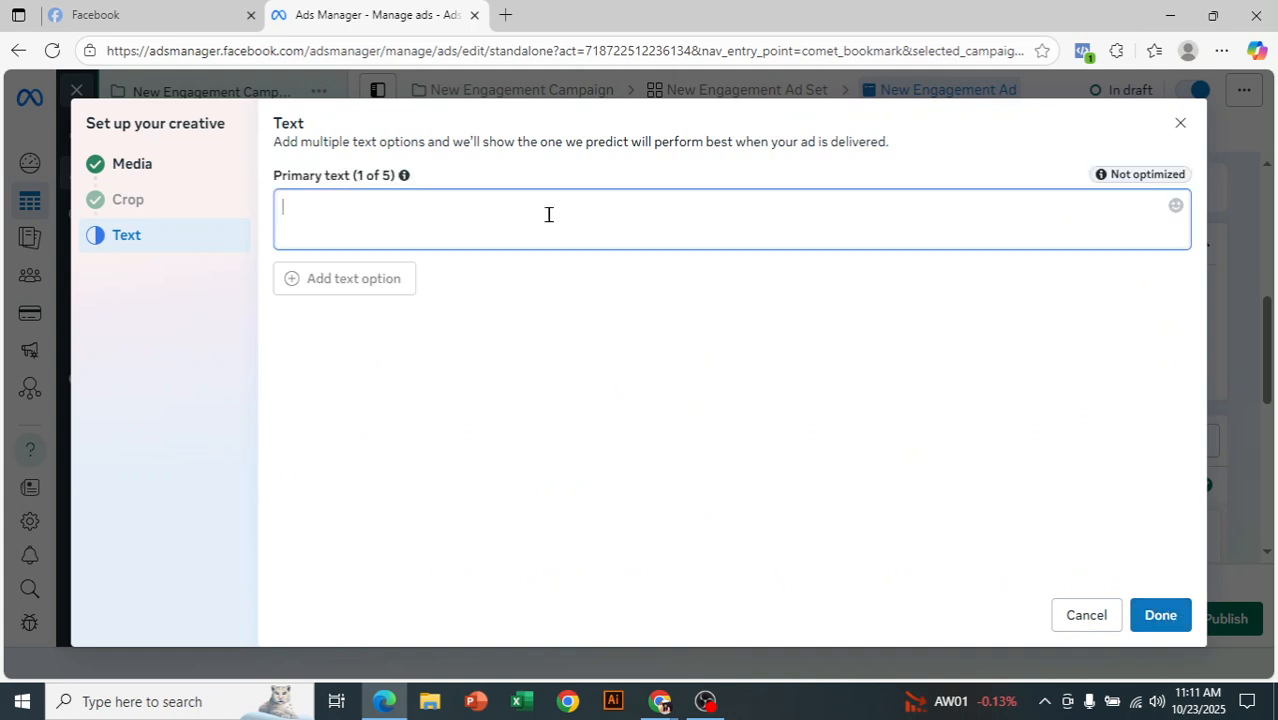
pyautogui.write('kkkkkkkkkkkk')
pyautogui.click(1140, 628)
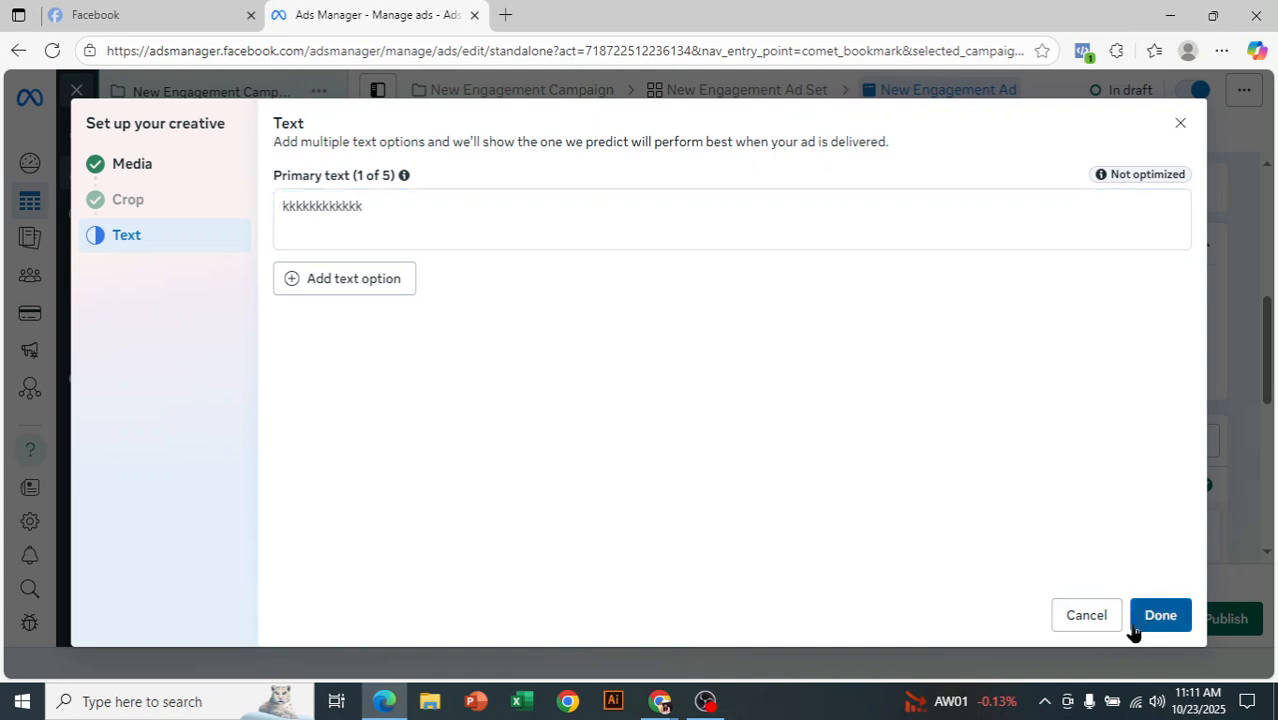
# - Review the ad's creative testing and tracking sections, and examine its advanced preview across the Facebook placements
pyautogui.scroll(-2, 662, 391)
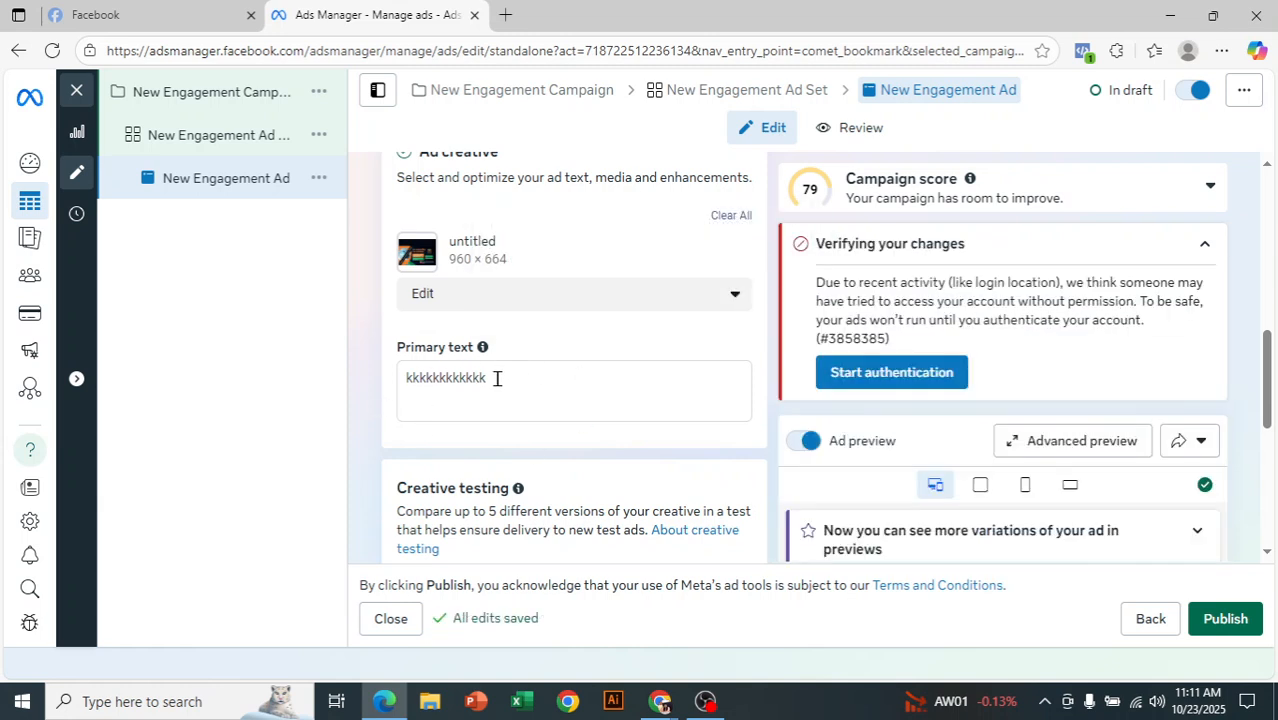
pyautogui.scroll(-2, 497, 378)
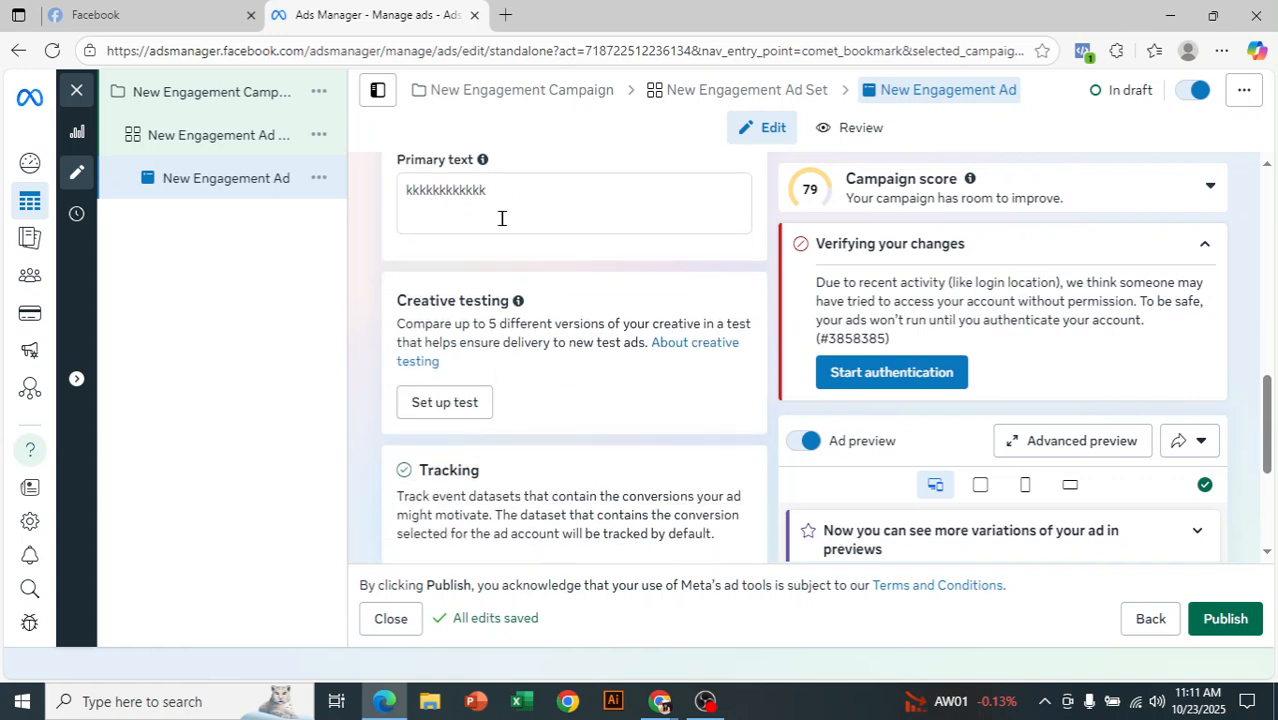
pyautogui.scroll(-2, 510, 285)
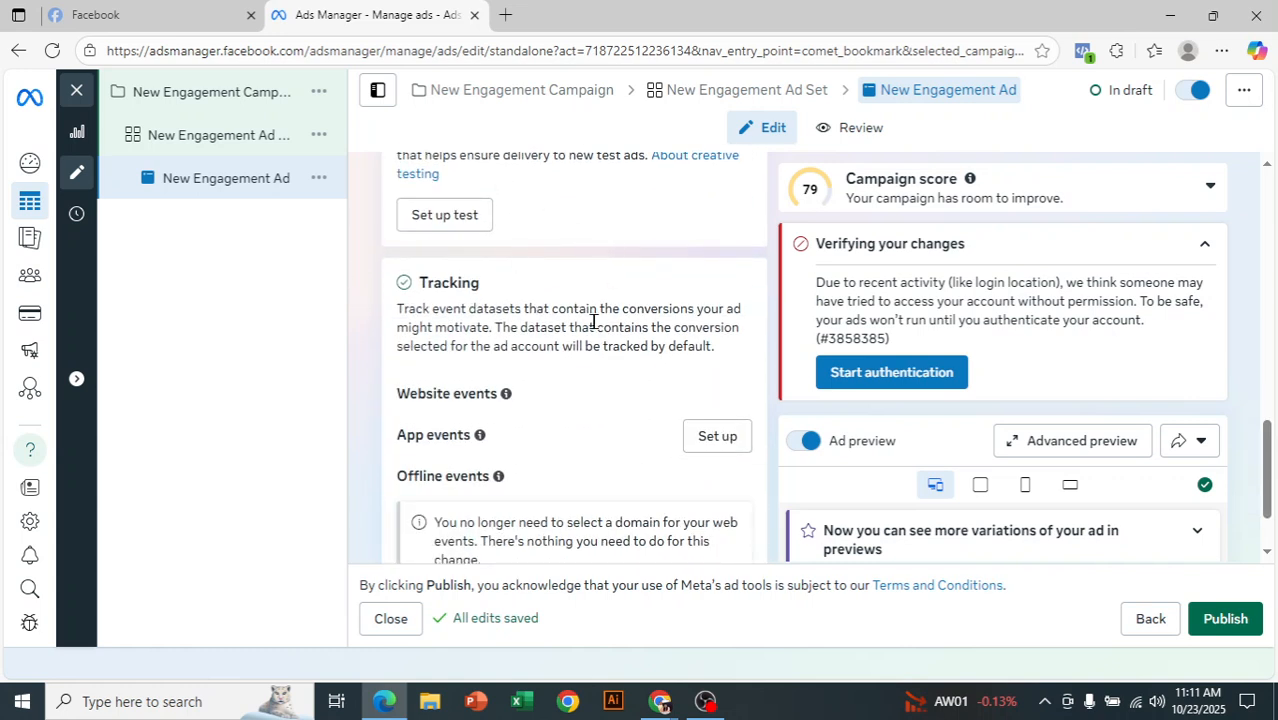
pyautogui.scroll(-1, 900, 402)
pyautogui.scroll(-5, 921, 390)
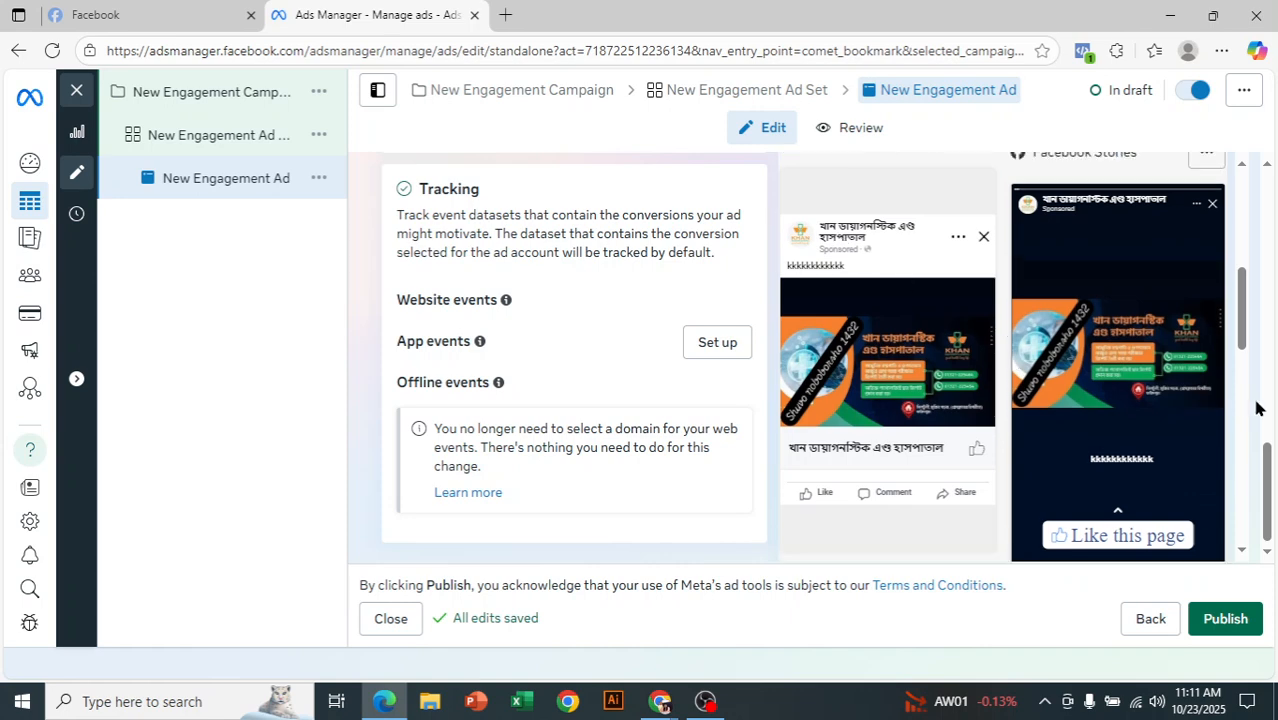
pyautogui.scroll(2, 1050, 262)
pyautogui.moveTo(1268, 445); pyautogui.dragTo(1243, 247)
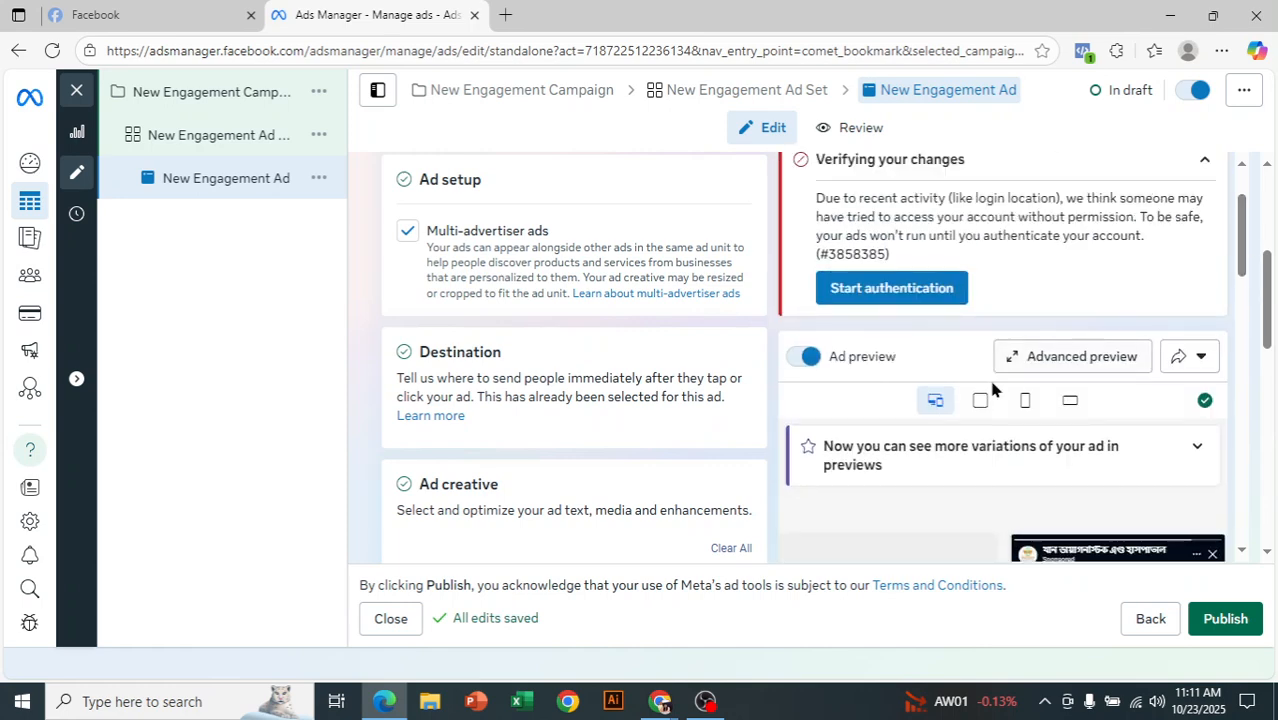
pyautogui.click(1046, 360)
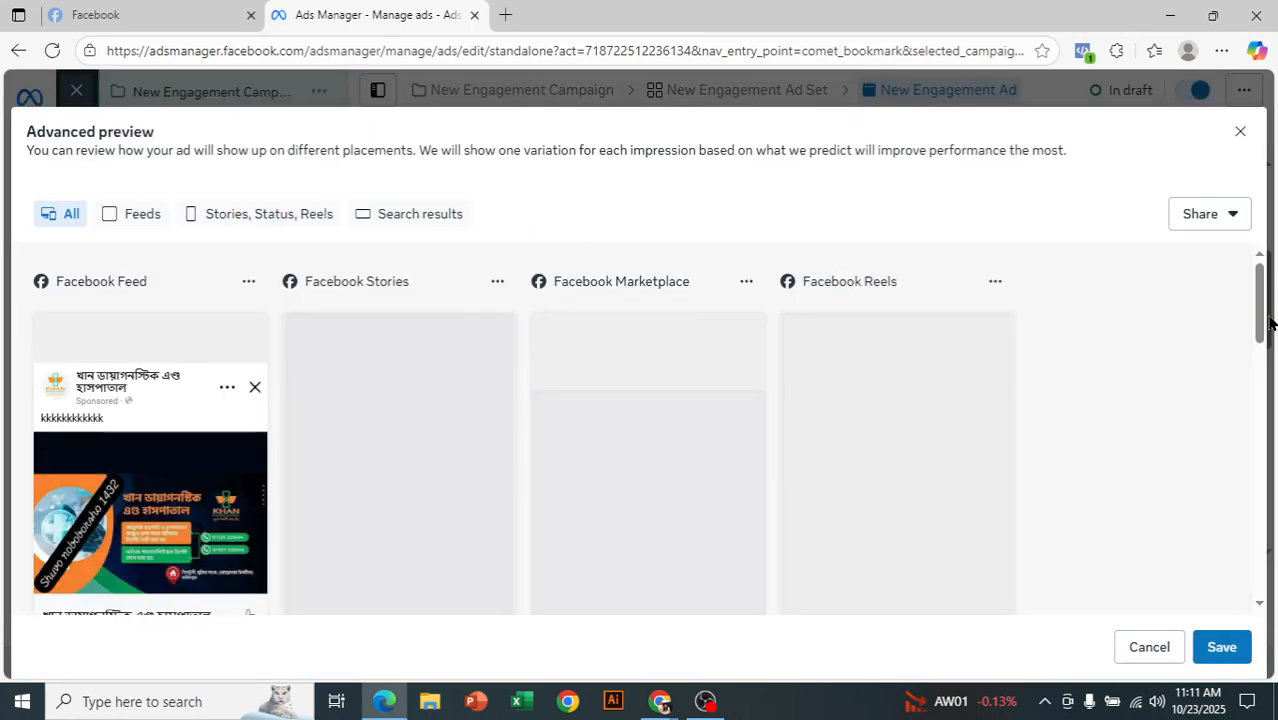
pyautogui.moveTo(1268, 325)
pyautogui.mouseDown()
pyautogui.moveTo(1265, 423)
pyautogui.moveTo(1270, 330)
pyautogui.moveTo(1273, 347)
pyautogui.mouseUp()
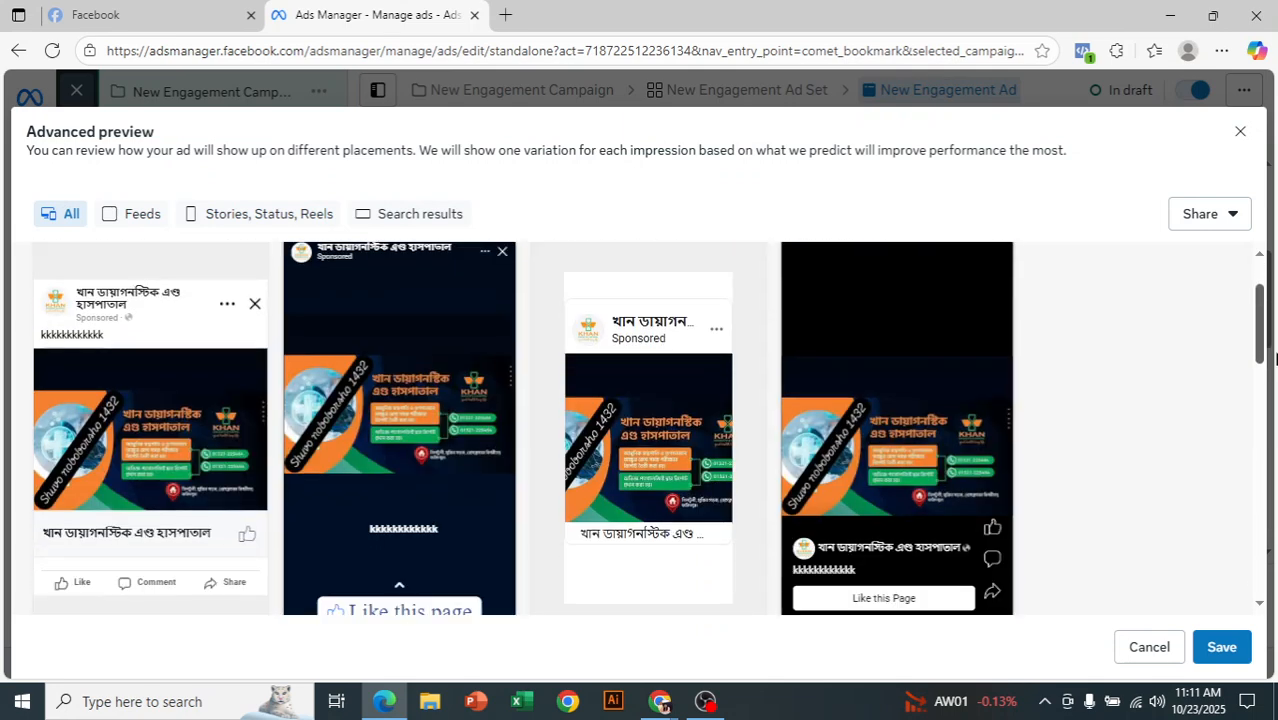
pyautogui.scroll(-2, 445, 600)
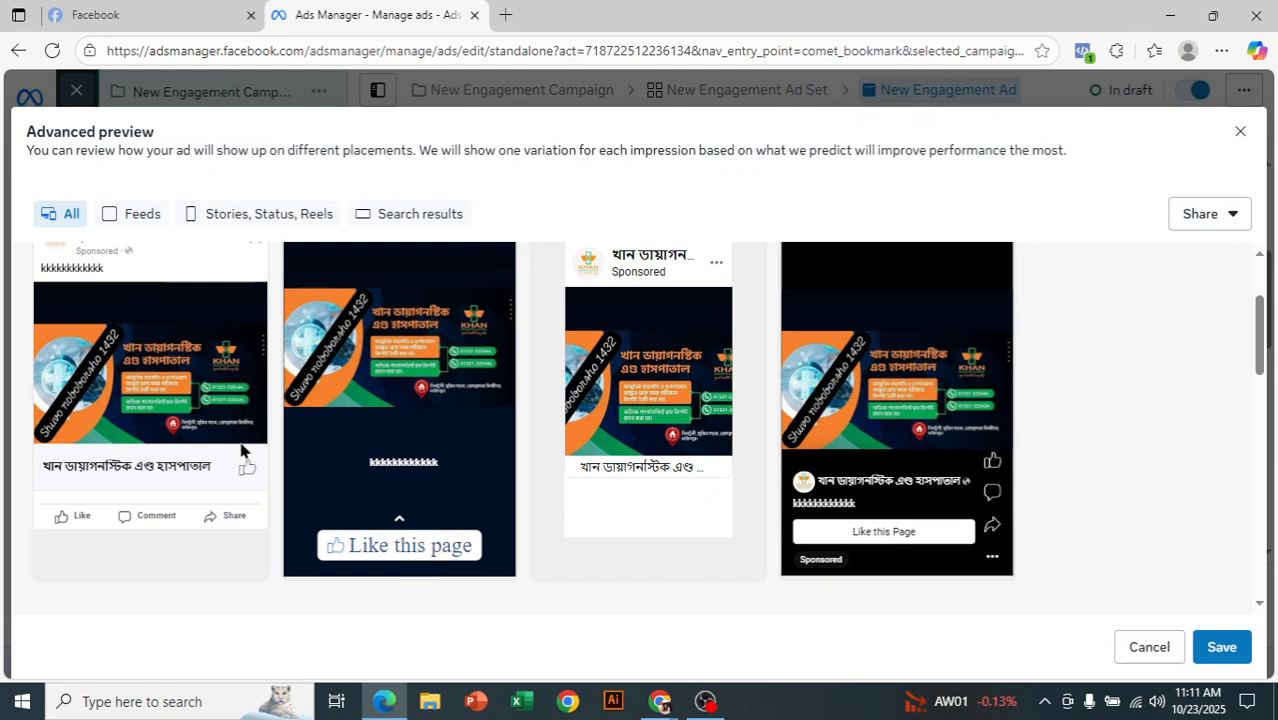
pyautogui.click(1239, 132)
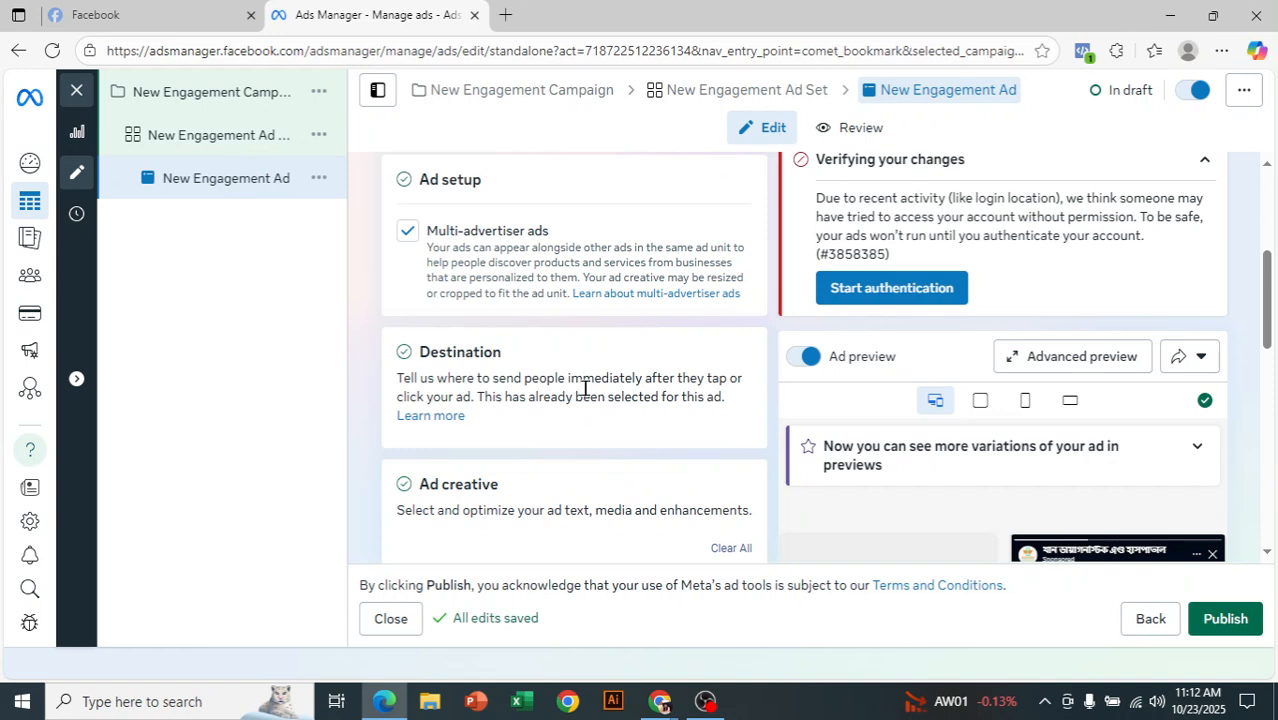
# - Return to New Engagement Ad Set and look over its conversion location options and budget section
pyautogui.click(280, 141)
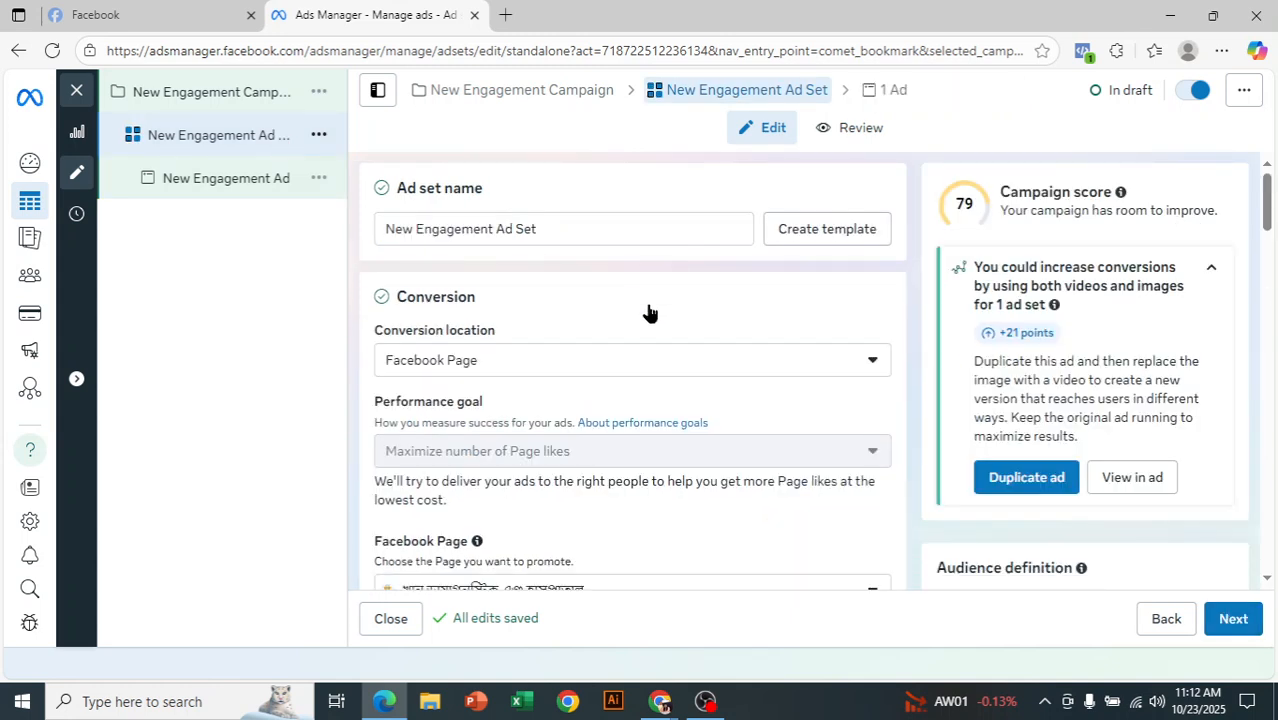
pyautogui.click(616, 368)
pyautogui.scroll(-1, 667, 494)
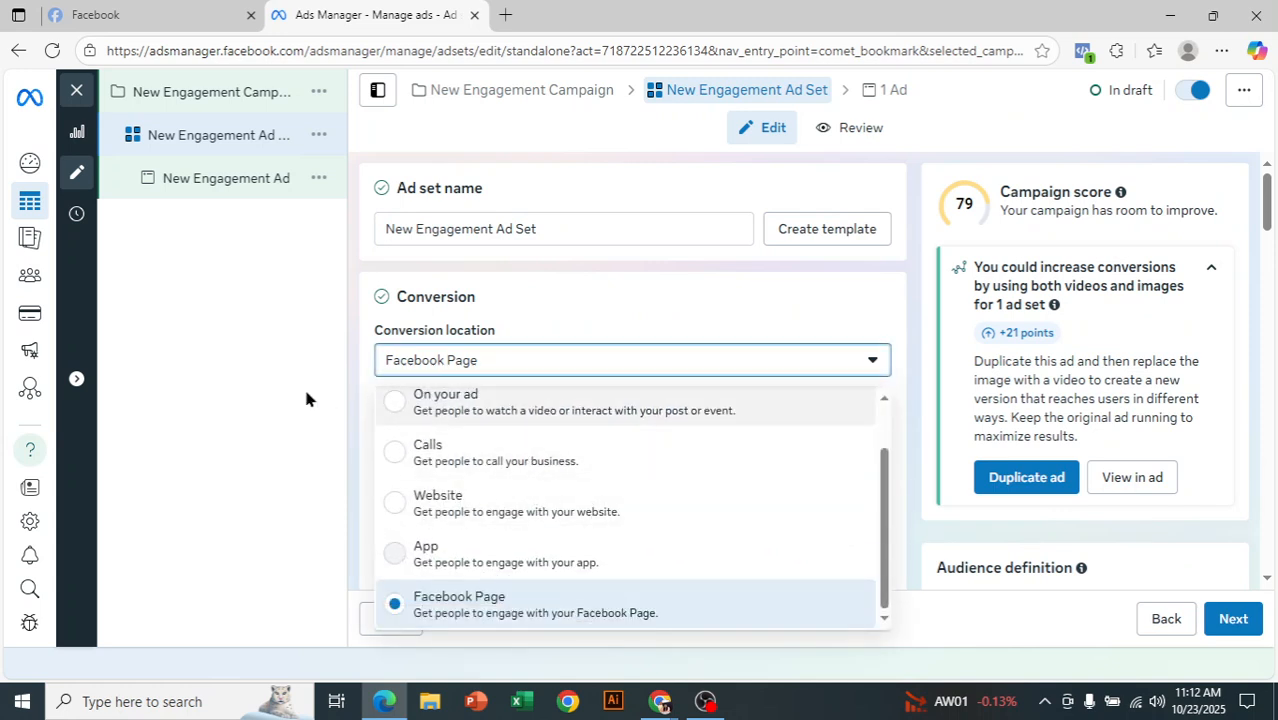
pyautogui.click(233, 410)
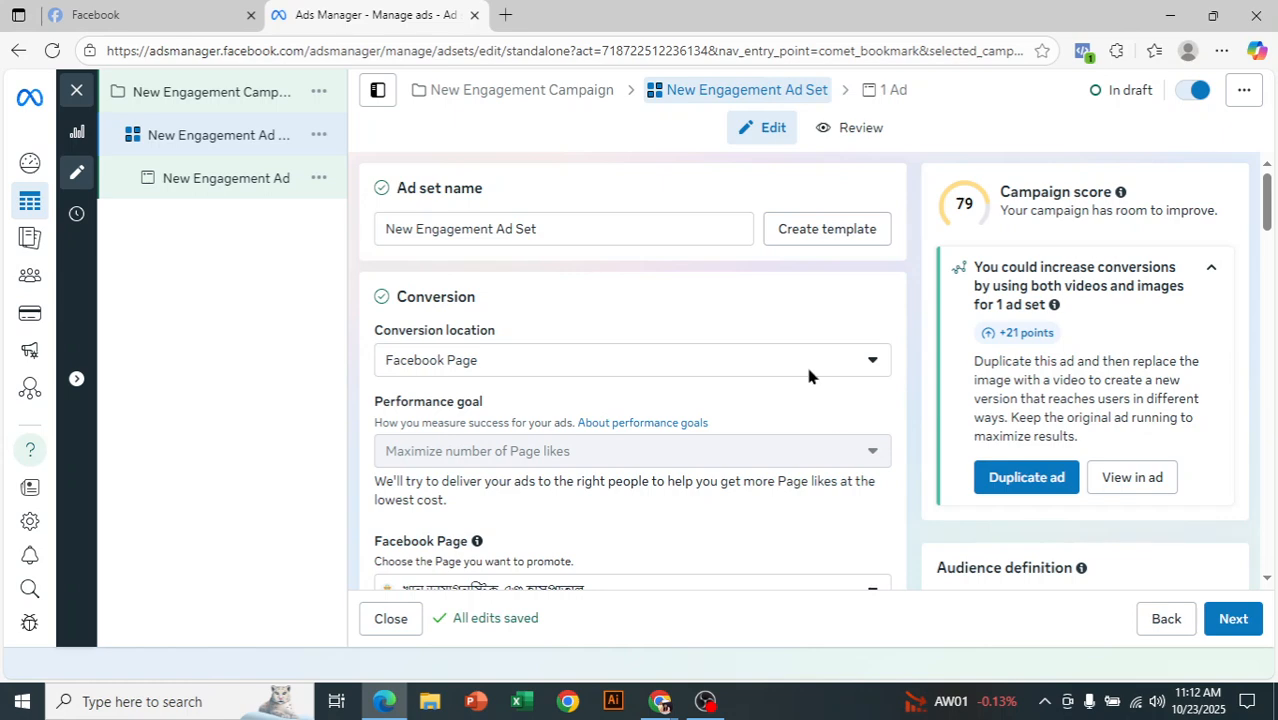
pyautogui.scroll(-6, 812, 296)
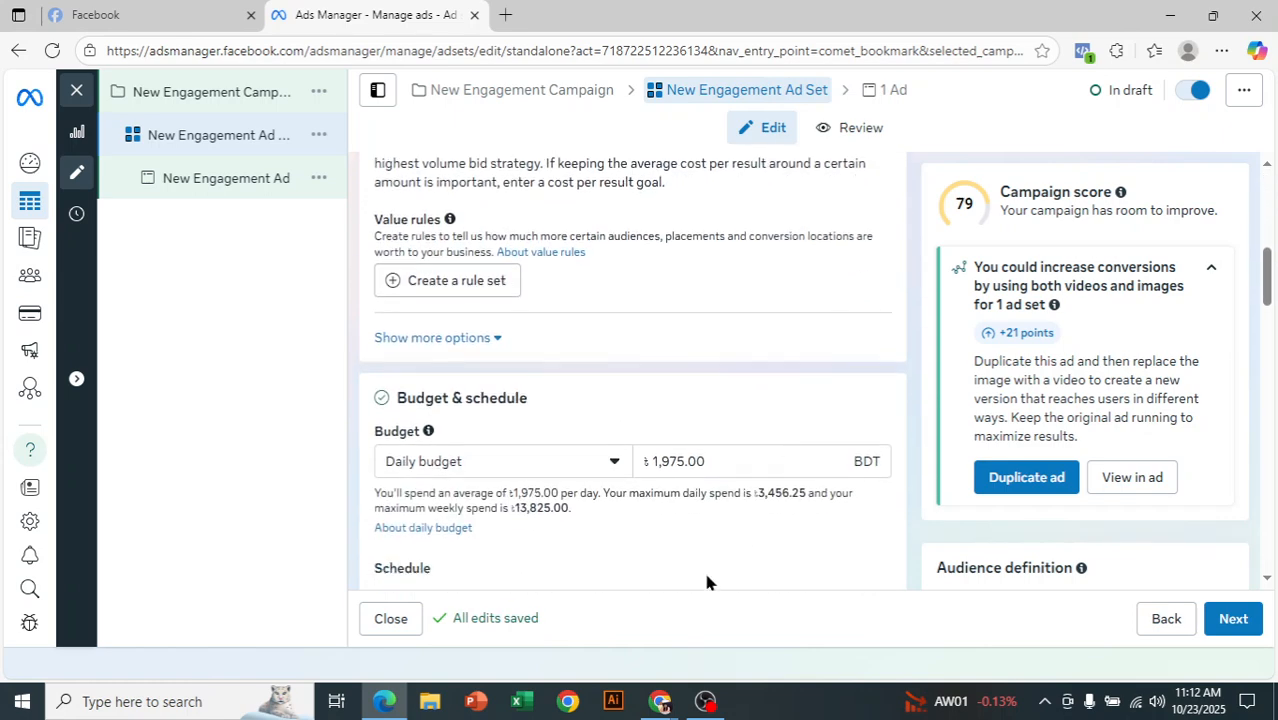